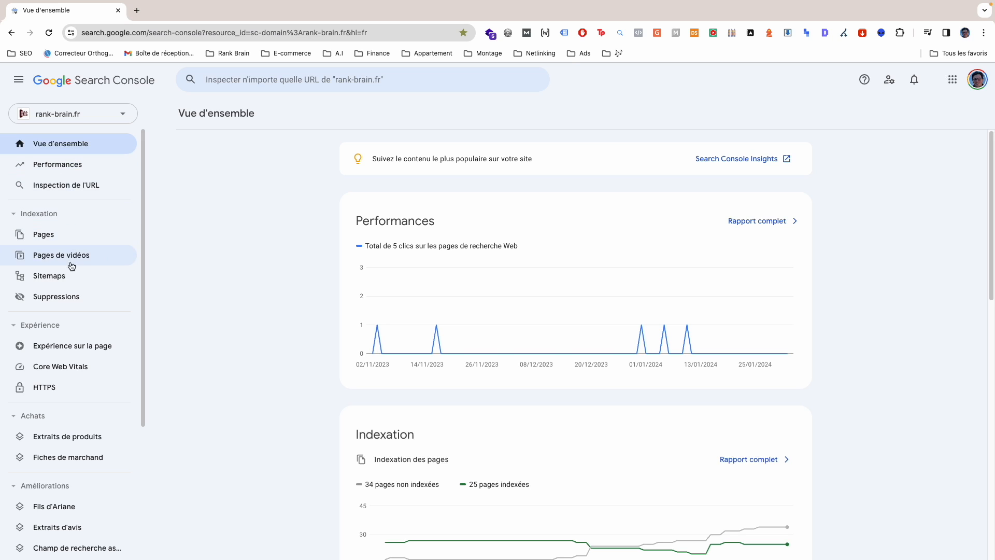
Step: Review the Performances, Indexation, Expérience, Achats and Améliorations summaries on the rank-brain.fr overview page
scroll(77, 446, "down", 4)
scroll(73, 473, "up", 4)
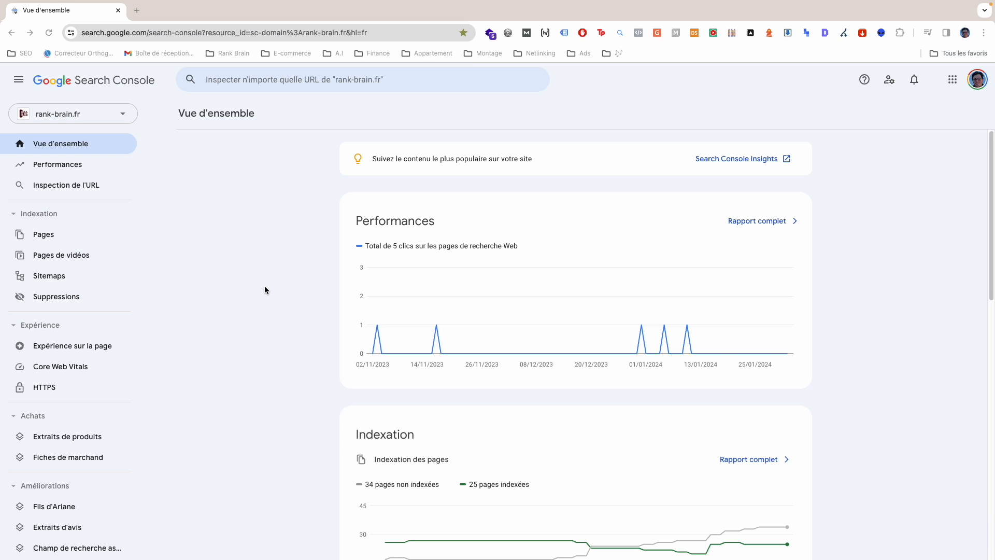
scroll(268, 288, "down", 4)
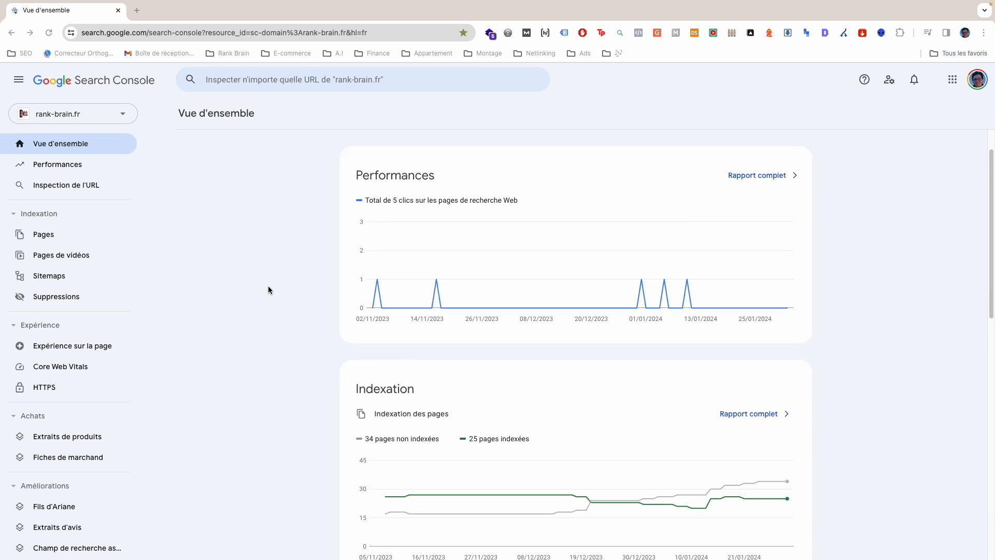
scroll(268, 290, "up", 4)
scroll(269, 293, "down", 3)
scroll(279, 254, "up", 2)
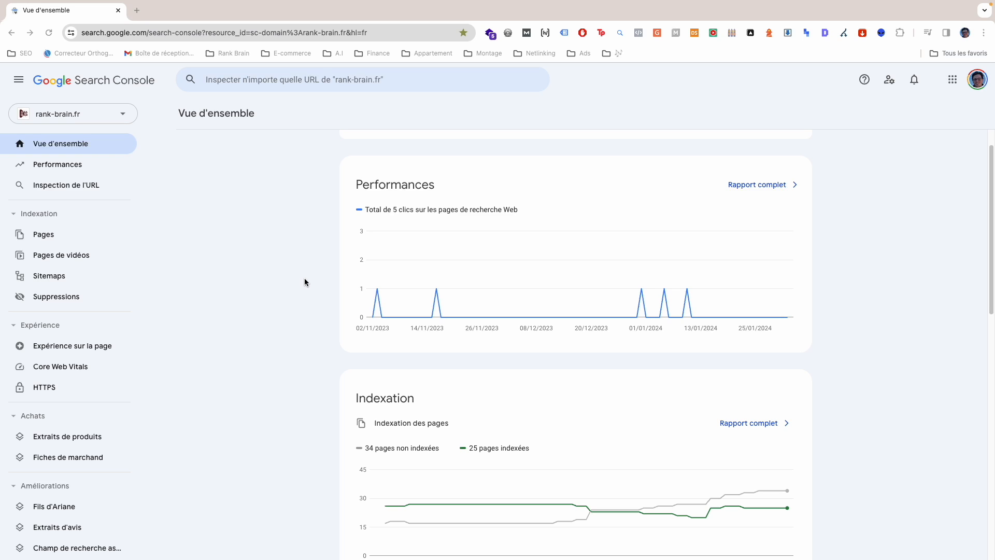
scroll(310, 238, "up", 1)
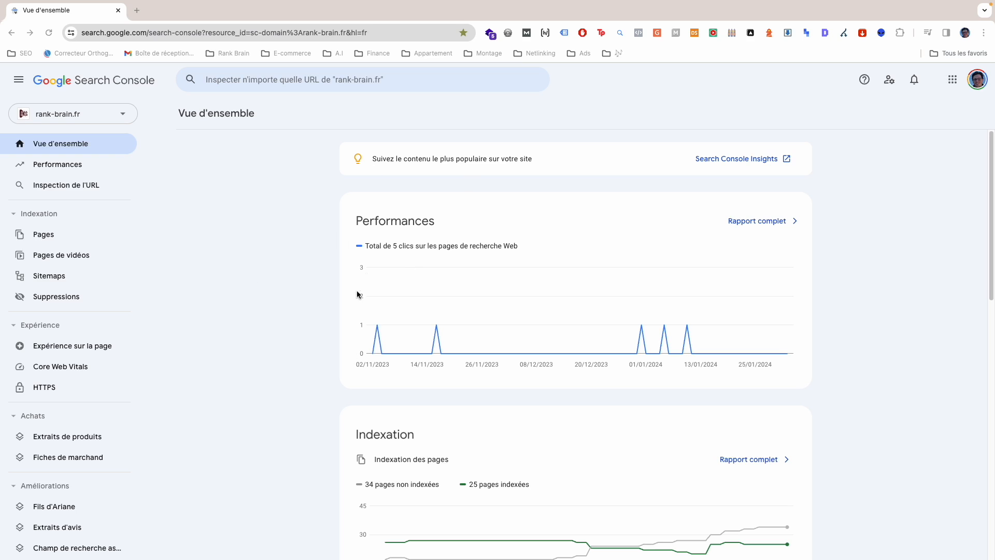
scroll(371, 300, "down", 1)
scroll(371, 301, "down", 5)
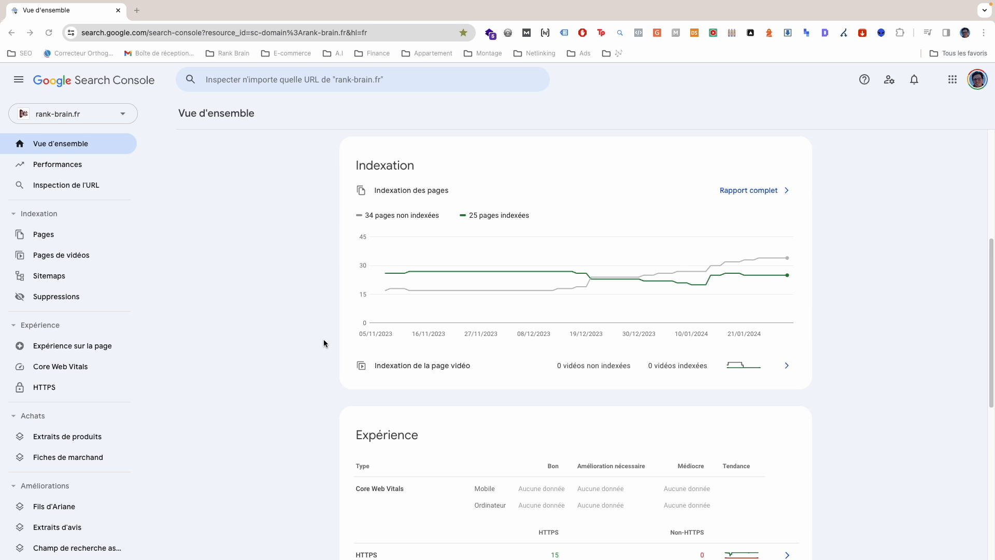
scroll(323, 339, "down", 4)
scroll(419, 306, "down", 4)
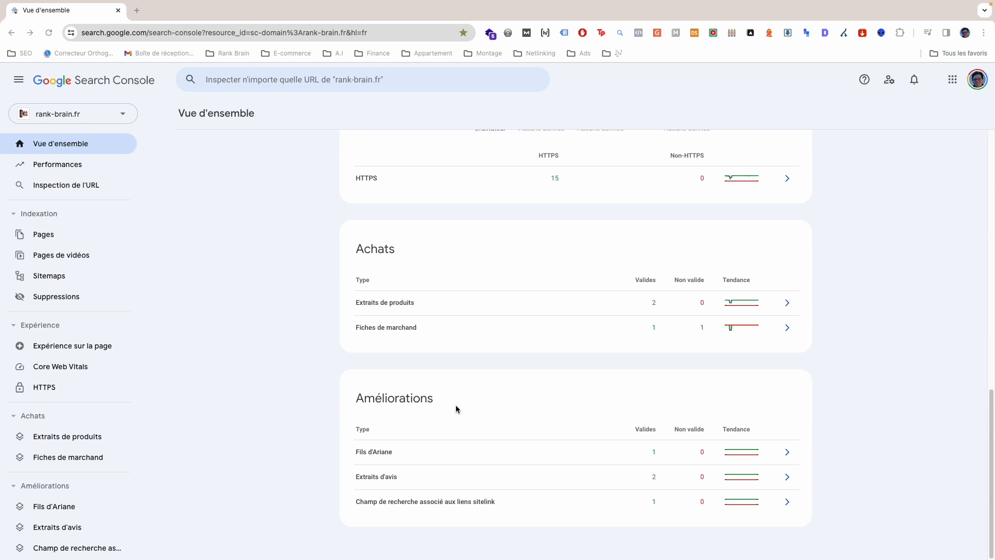
scroll(312, 387, "up", 5)
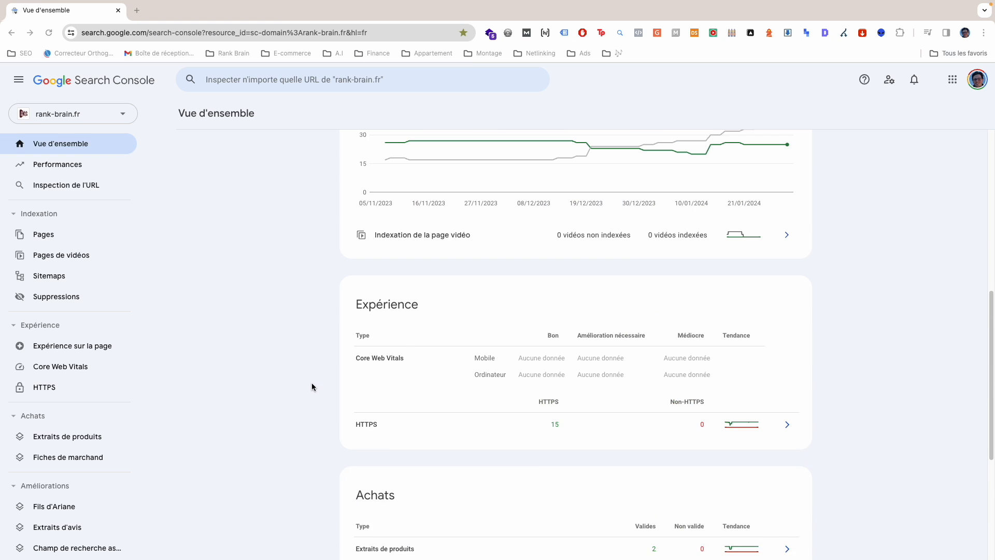
scroll(312, 387, "up", 8)
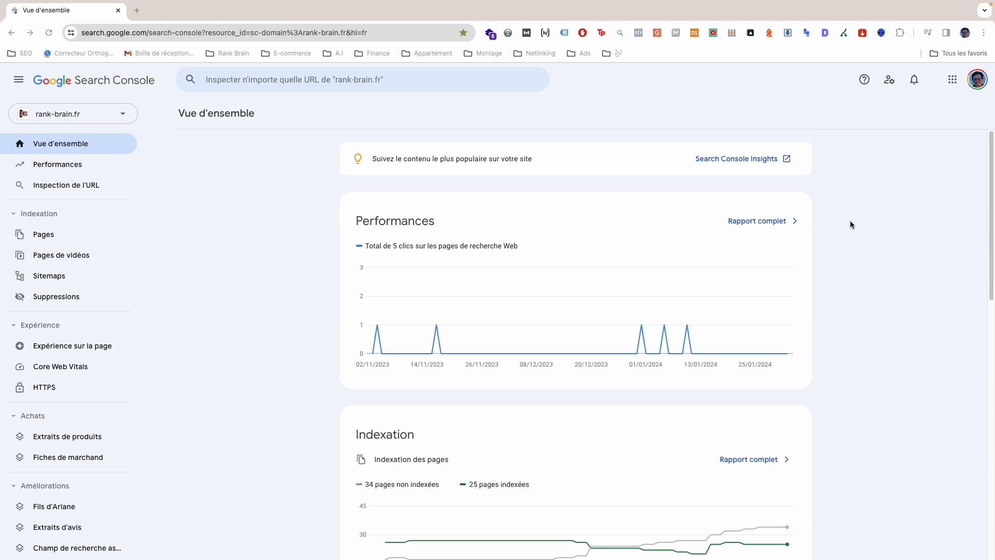
Step: Open Search Console Insights and examine the 28-day clicks, the growing and most popular content, and how visitors discover the site
left_click(742, 167)
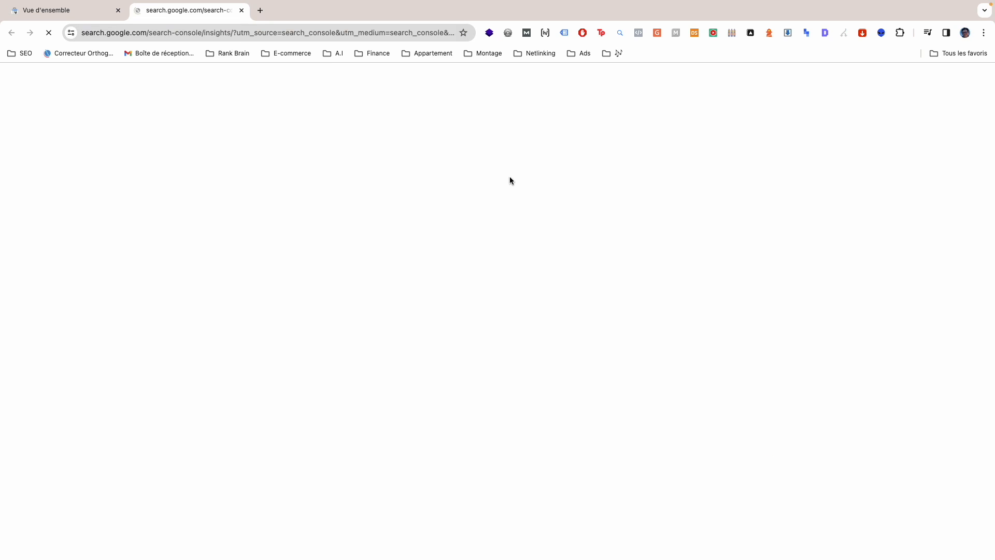
scroll(237, 362, "down", 6)
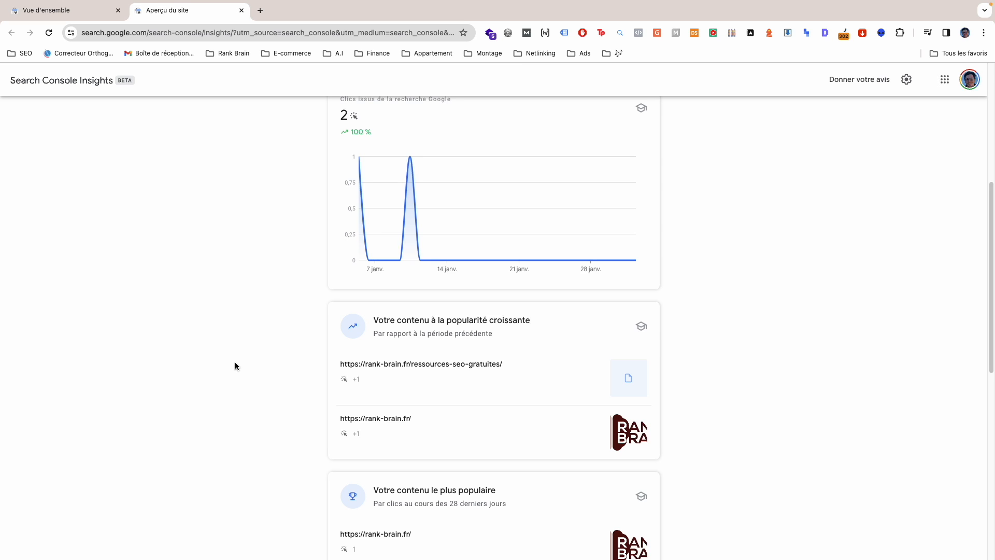
scroll(235, 366, "down", 8)
scroll(235, 366, "up", 9)
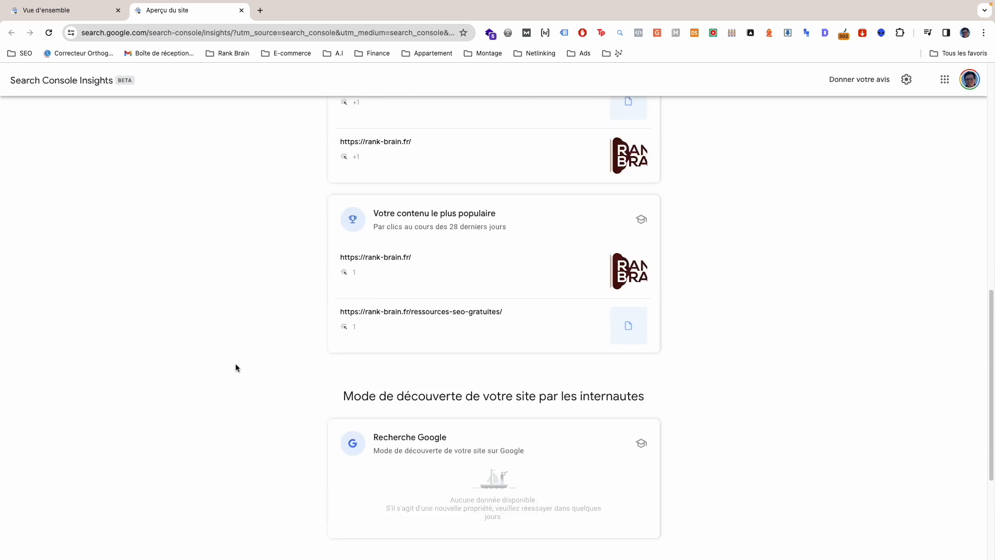
scroll(235, 364, "up", 1)
scroll(235, 363, "down", 2)
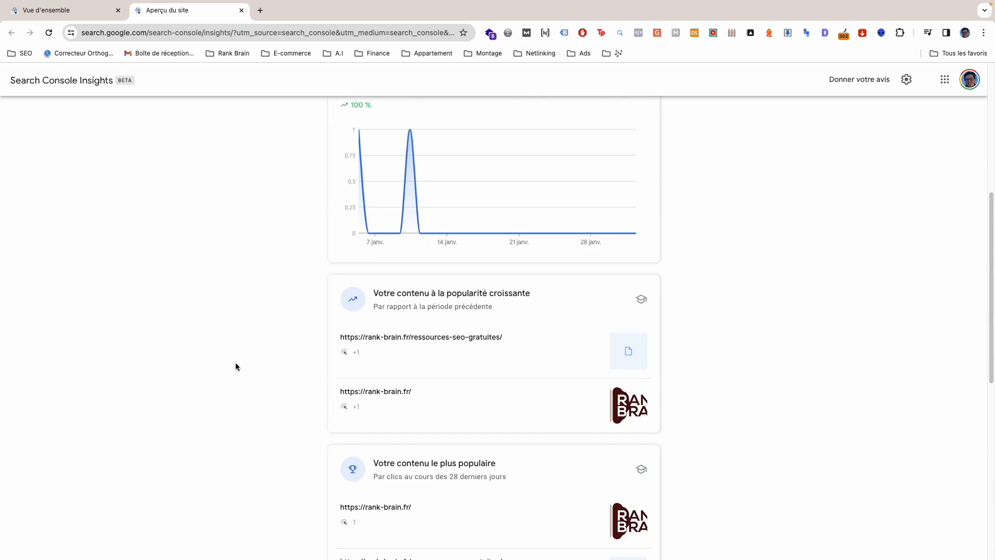
scroll(235, 363, "up", 4)
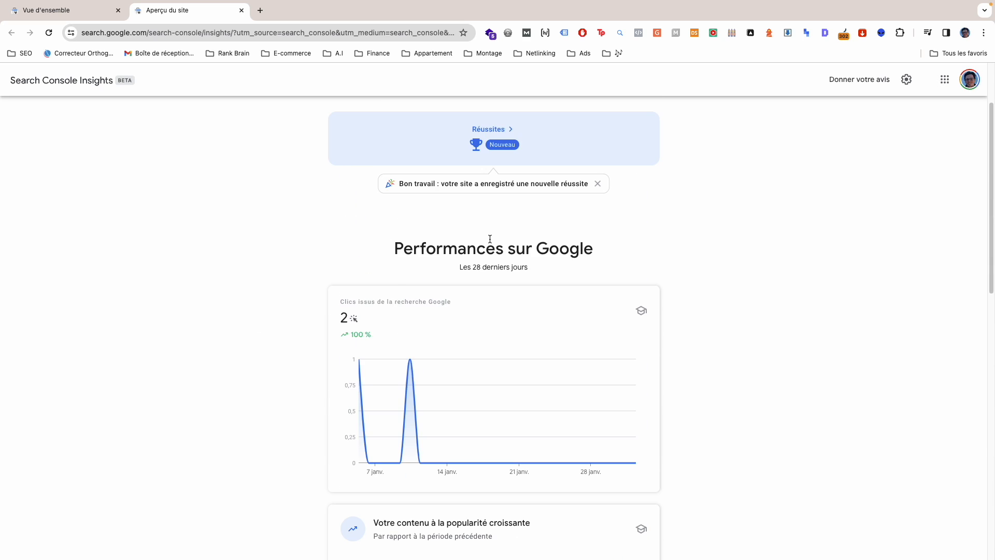
scroll(256, 363, "down", 3)
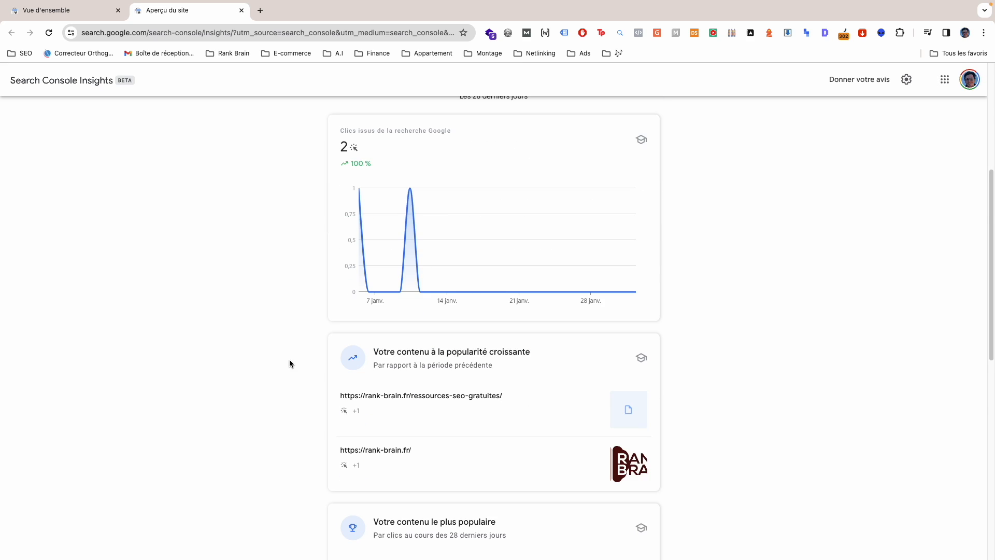
scroll(289, 359, "down", 2)
scroll(296, 319, "down", 7)
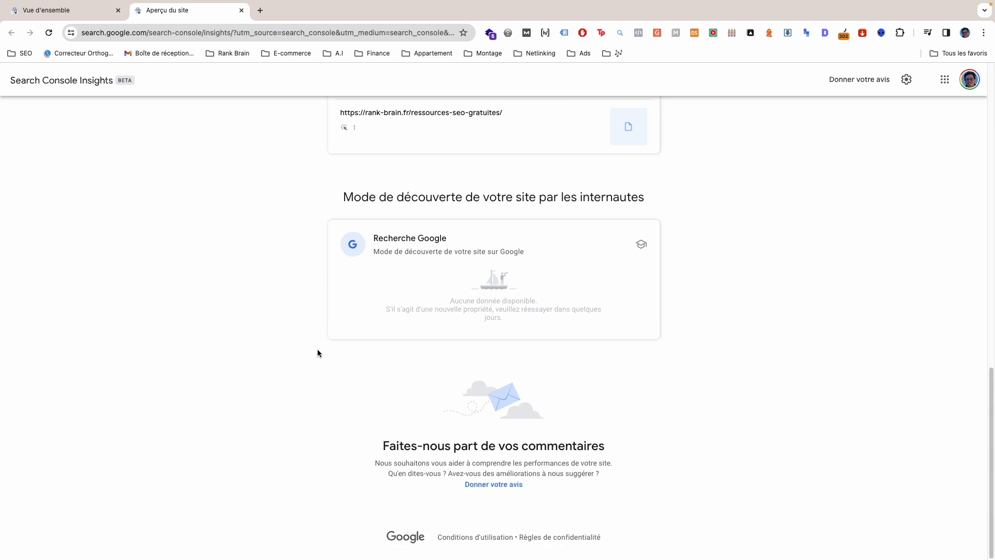
scroll(339, 376, "up", 15)
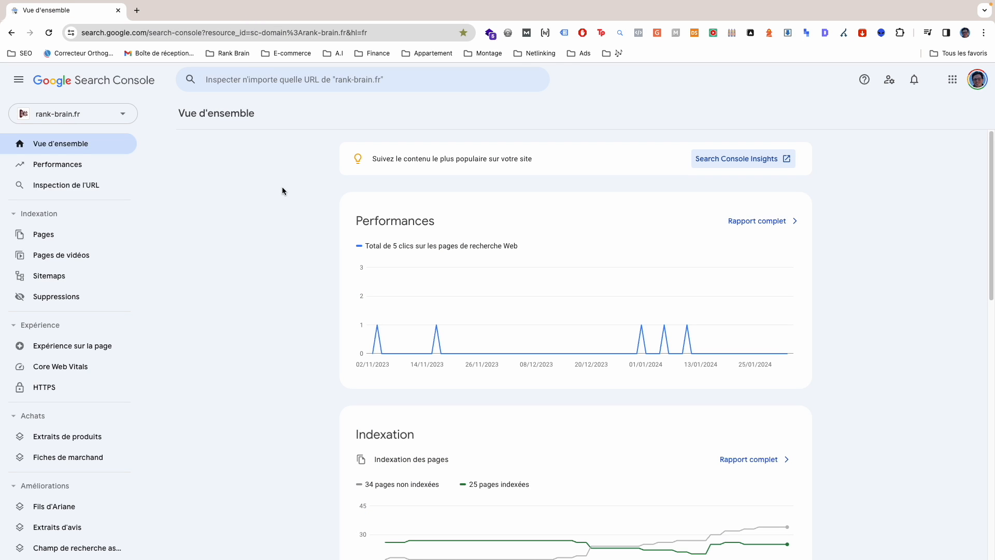
Step: Open the rank-brain.fr Performances report from the overview and look over its chart and Requêtes table
scroll(308, 277, "down", 3)
scroll(333, 358, "down", 8)
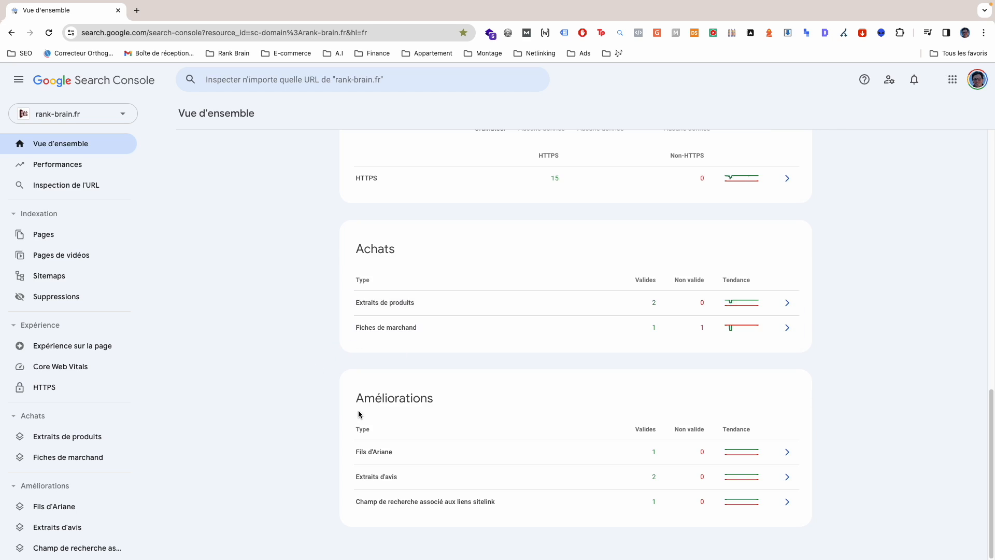
scroll(329, 342, "up", 10)
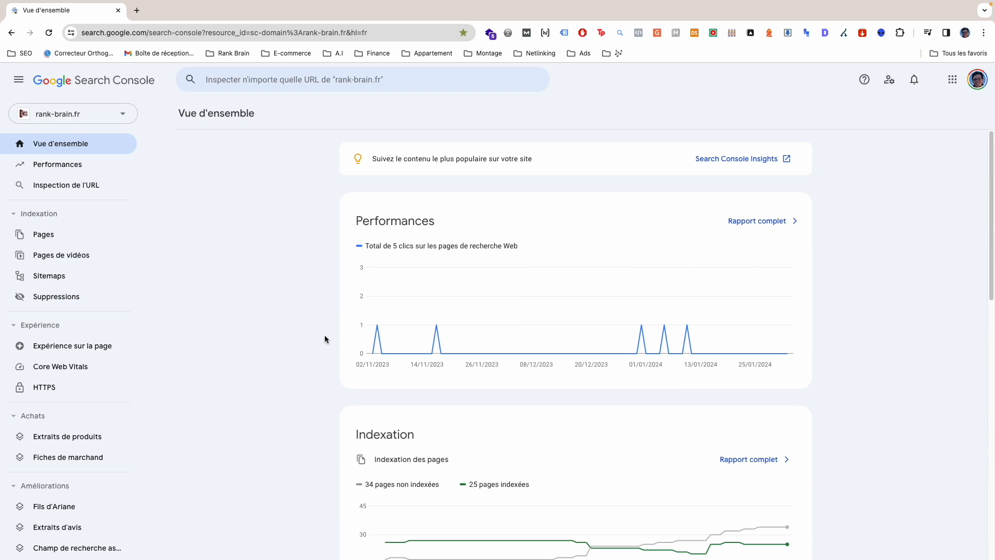
left_click(63, 166)
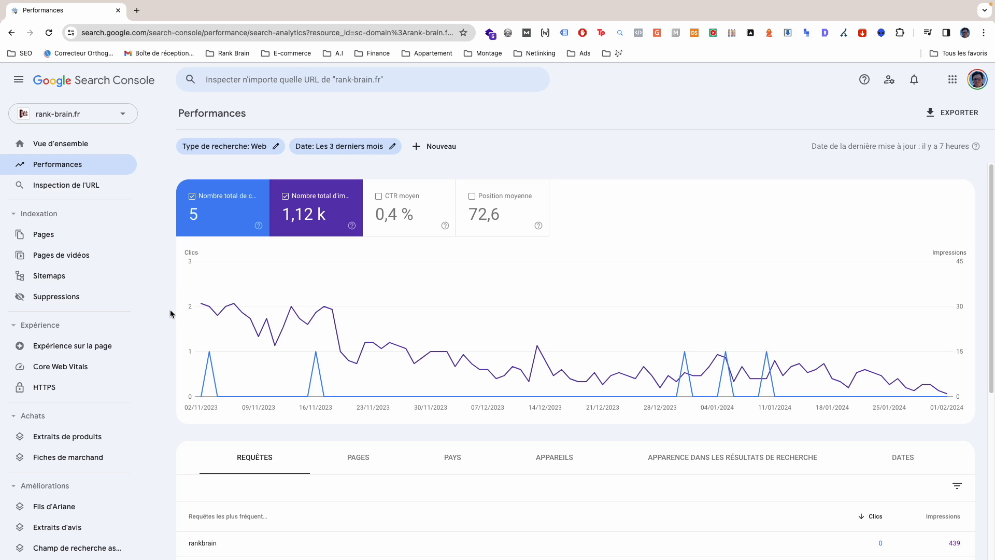
scroll(171, 313, "down", 4)
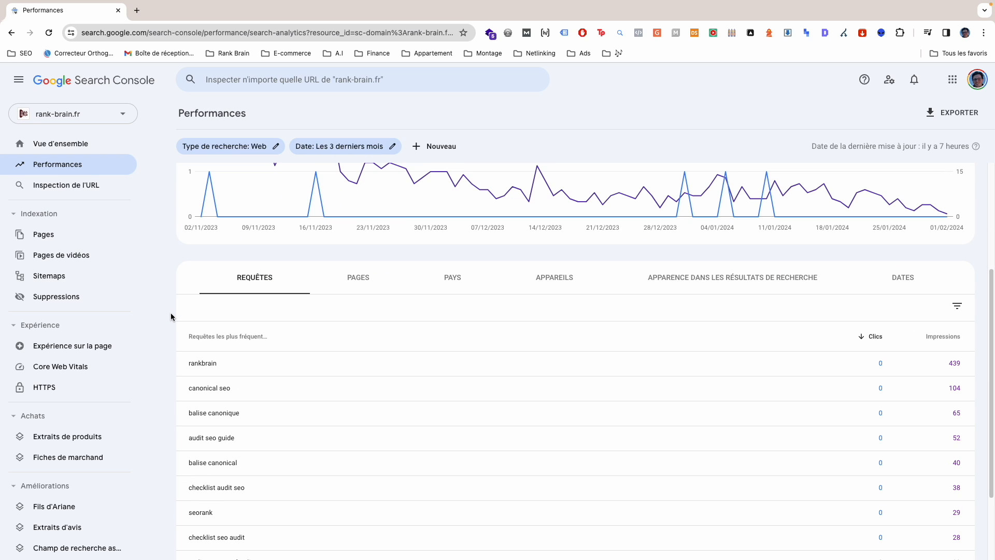
scroll(171, 314, "up", 4)
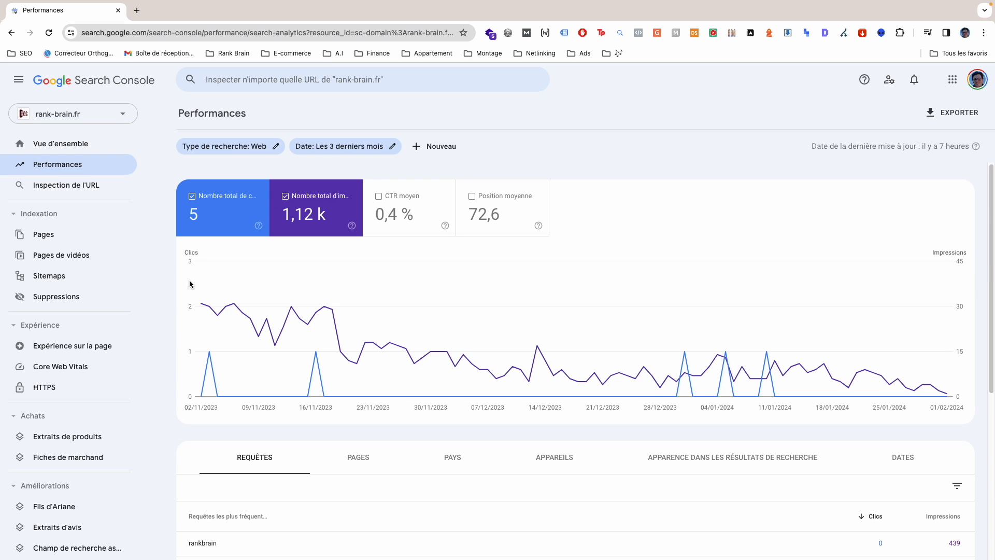
Step: Examine the search type filter options of the Performances report without changing the selection
left_click(266, 150)
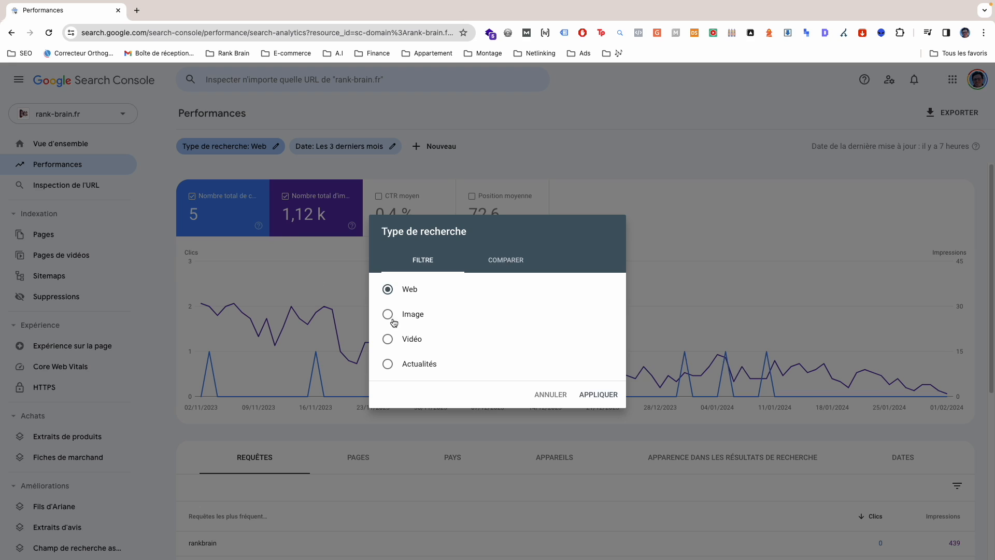
left_click(546, 400)
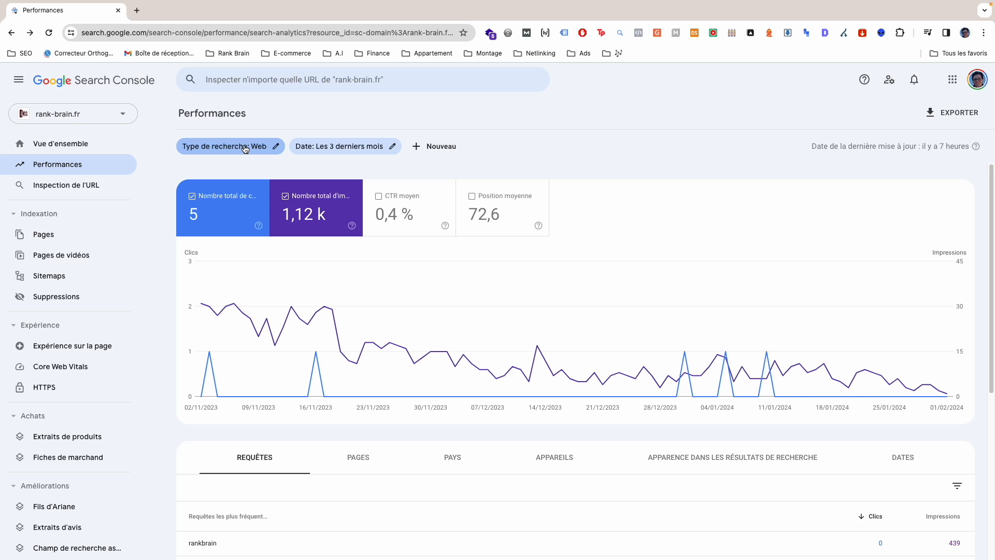
left_click(246, 150)
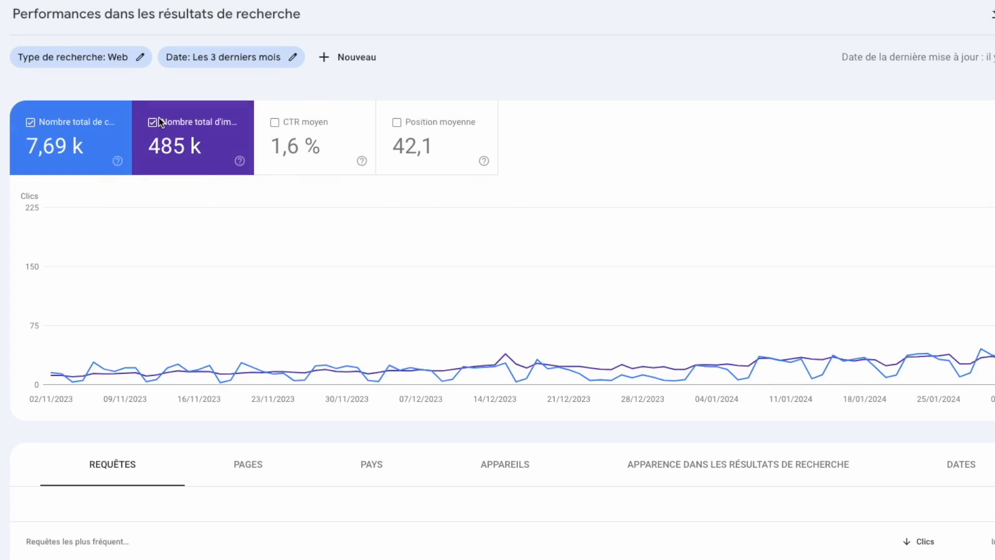
Step: Filter the search results performance report by the Actualités search type
left_click(85, 58)
left_click(312, 343)
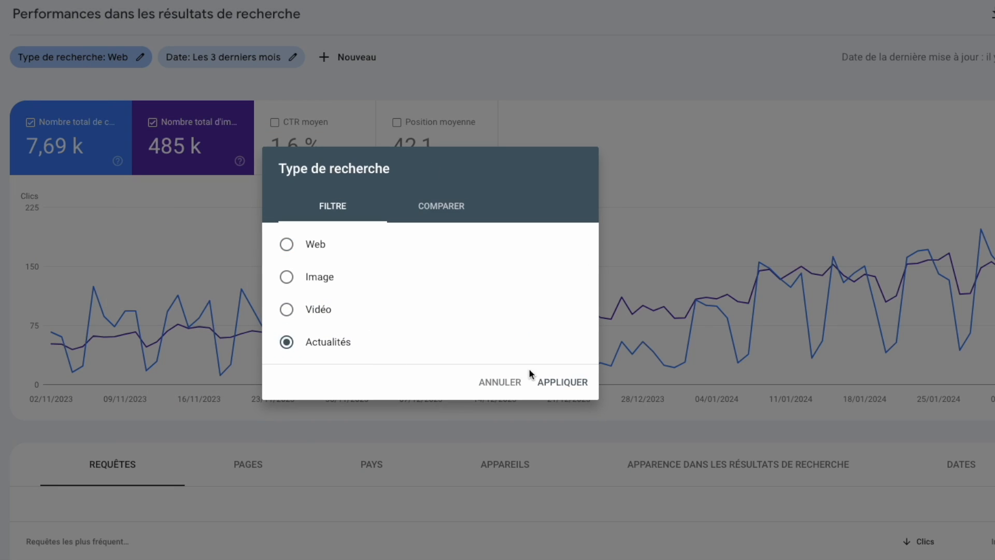
left_click(544, 381)
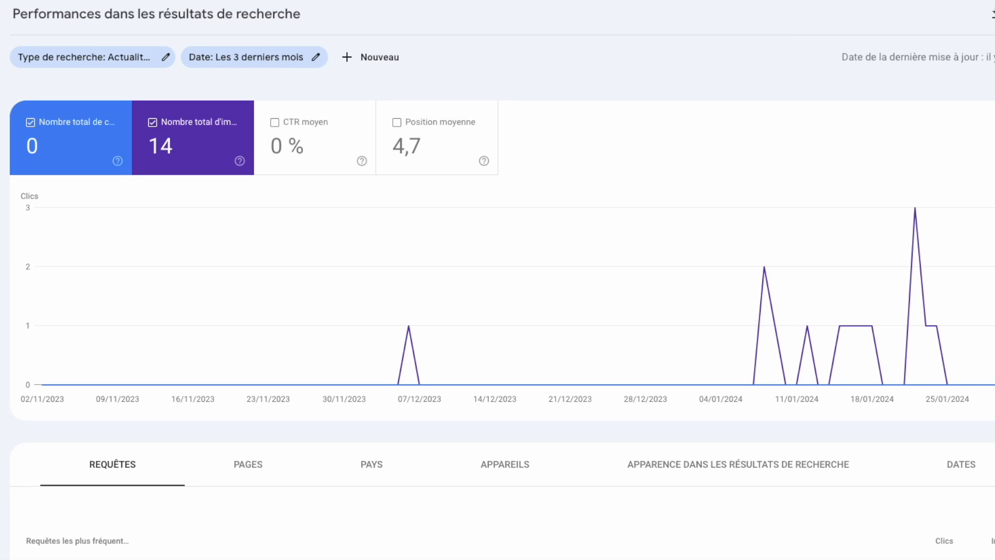
left_click(81, 58)
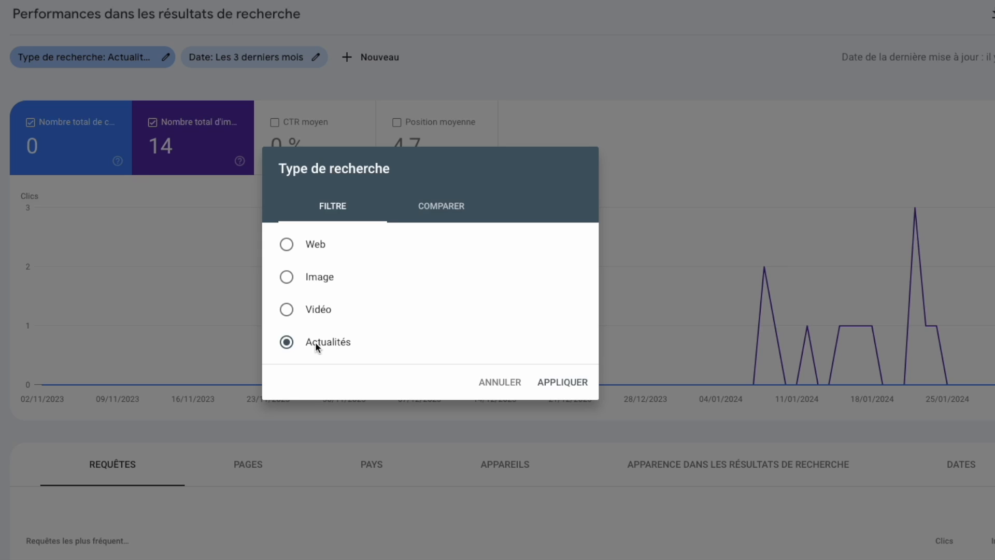
left_click(508, 382)
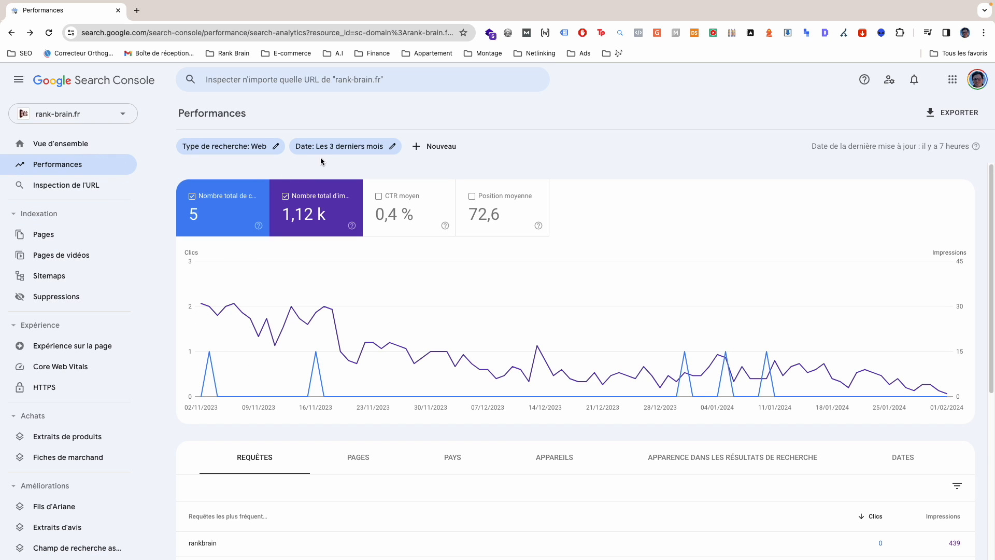
Step: Examine the date range options and the list of additional filters available for the Performances report, leaving both unchanged
left_click(356, 152)
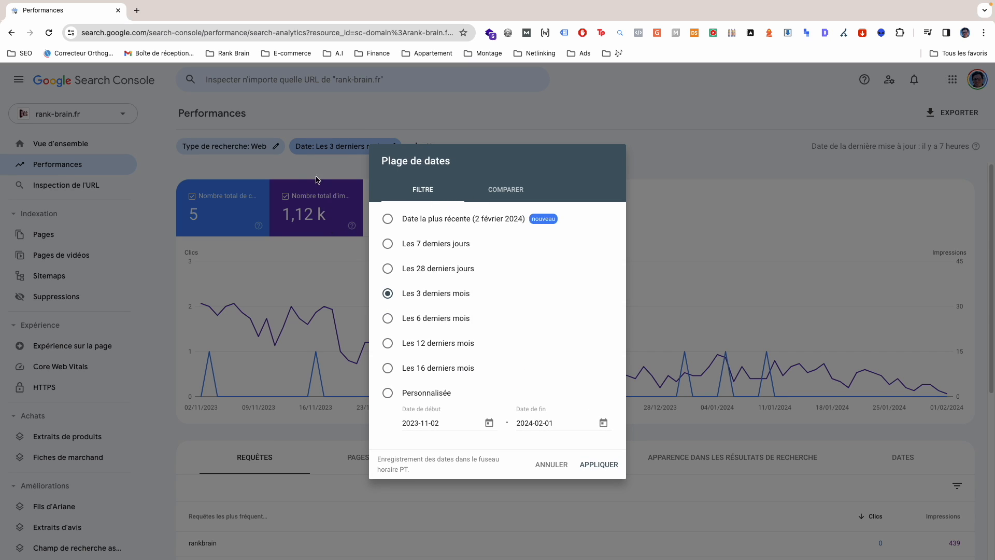
left_click(339, 166)
left_click(430, 147)
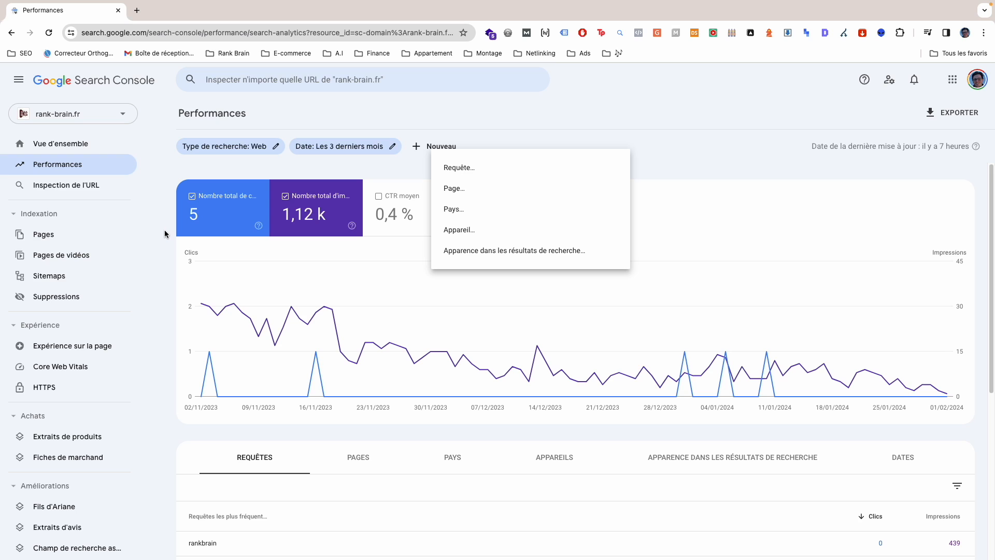
left_click(391, 210)
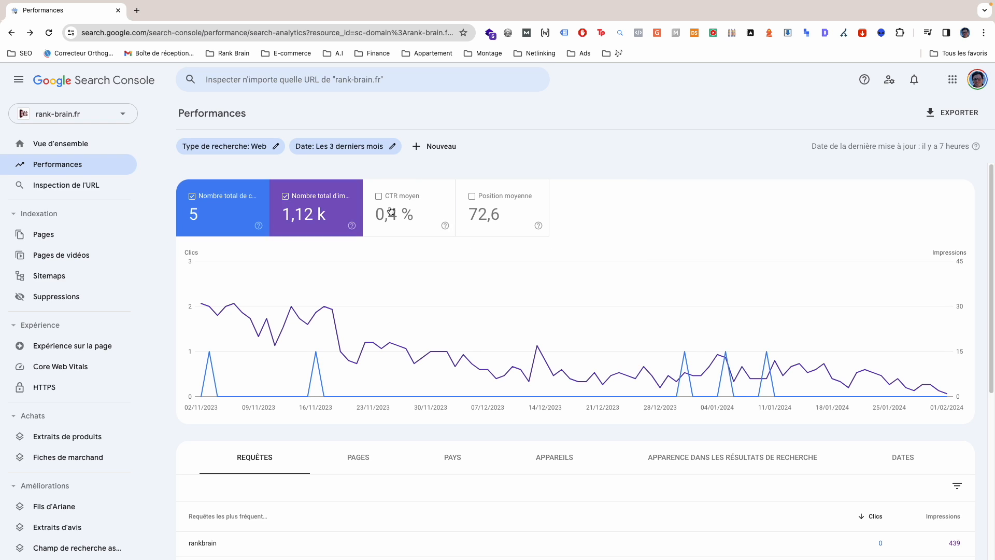
Step: Filter the Performances report to queries not containing "[nom de marque]"
left_click(436, 148)
left_click(476, 175)
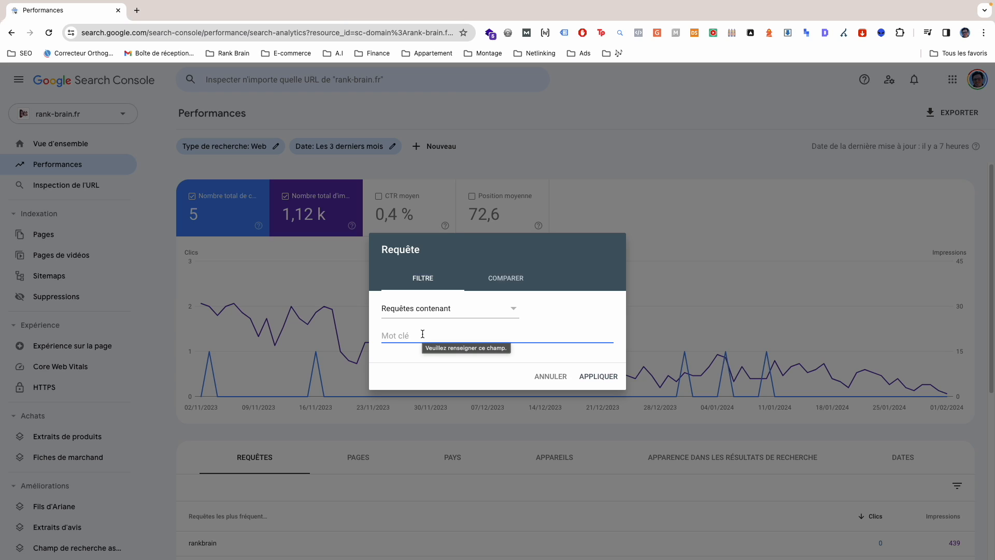
left_click(439, 305)
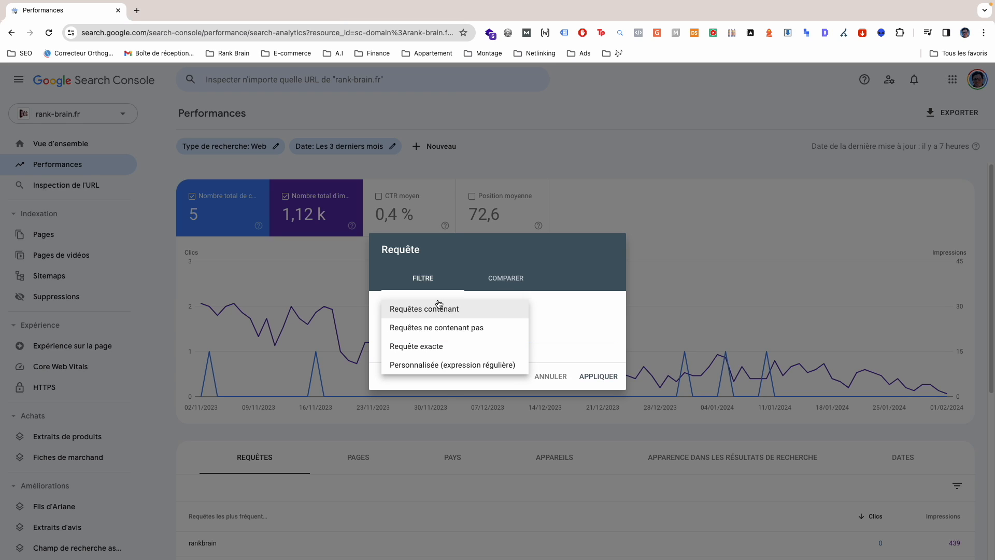
left_click(440, 327)
left_click(430, 334)
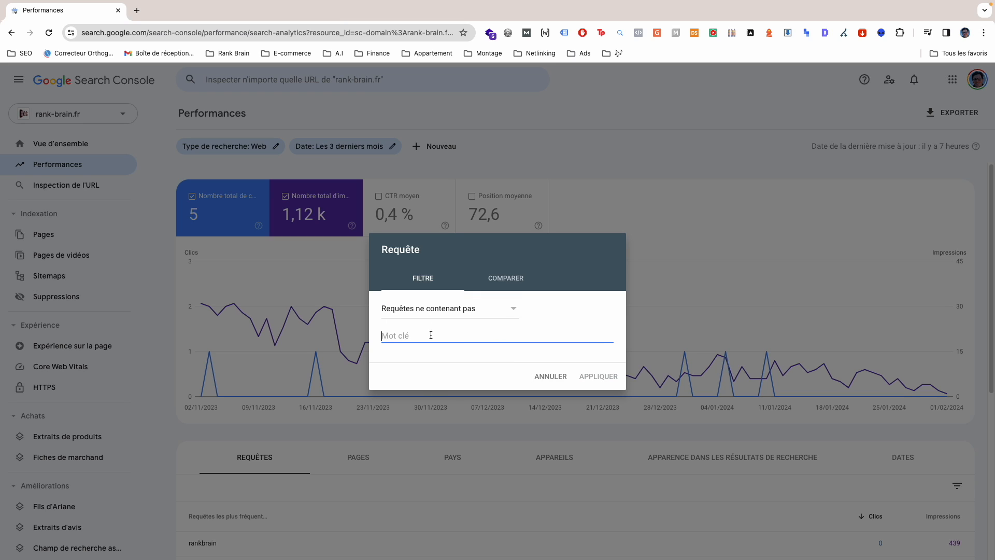
type("[")
key("BackSpace")
type("[nom de marque]")
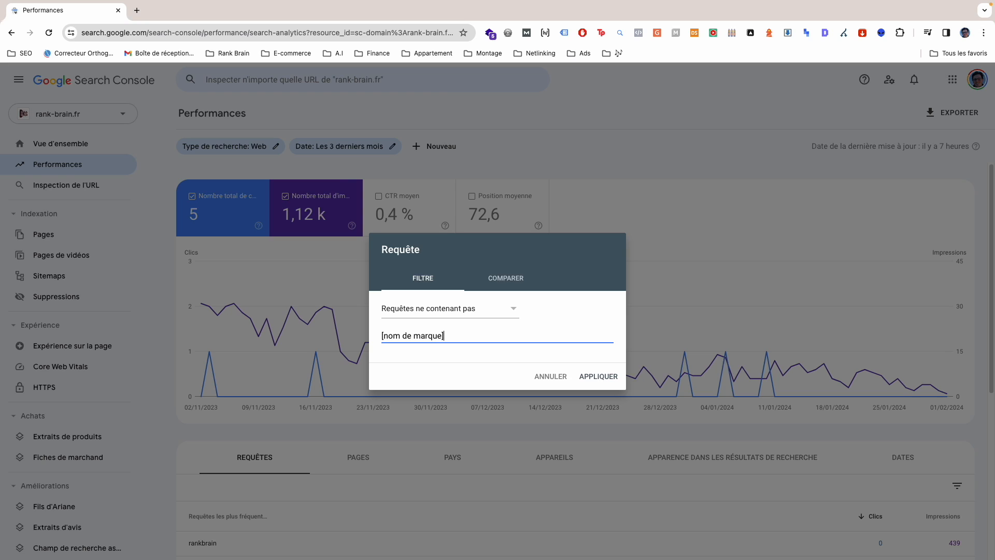
left_click(607, 381)
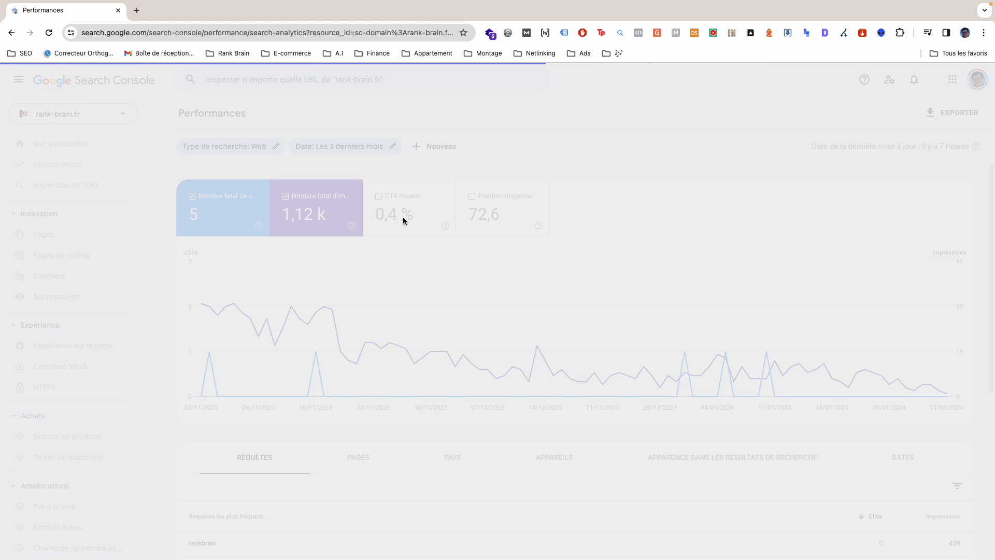
Step: Look over the chart and queries table filtered by brand name, and remove the query filter
scroll(502, 311, "down", 3)
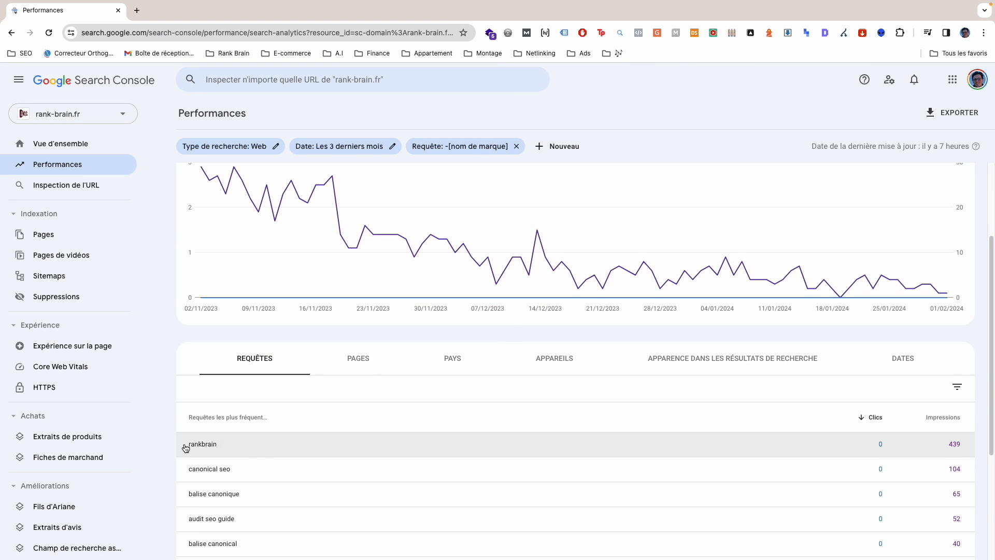
scroll(191, 338, "down", 2)
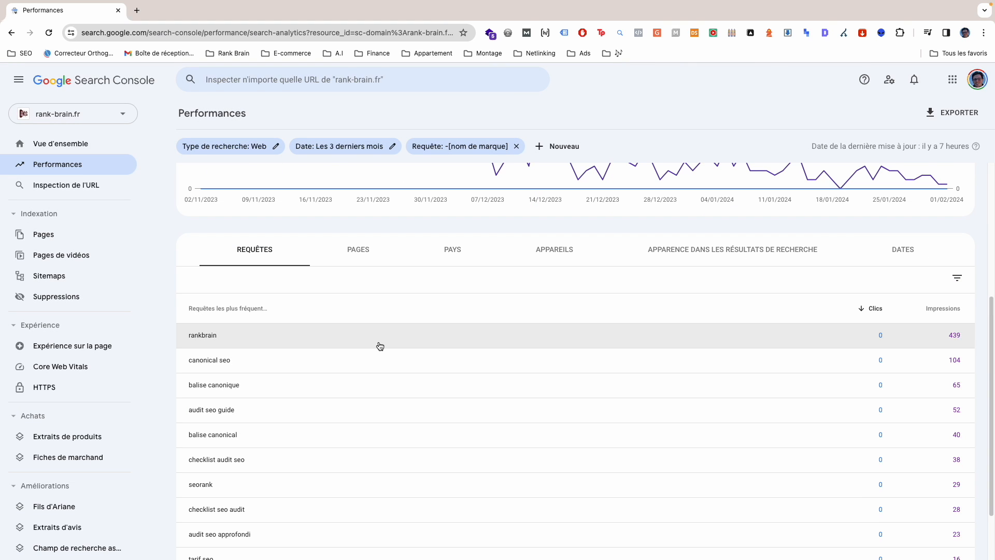
scroll(173, 402, "up", 4)
scroll(162, 424, "up", 1)
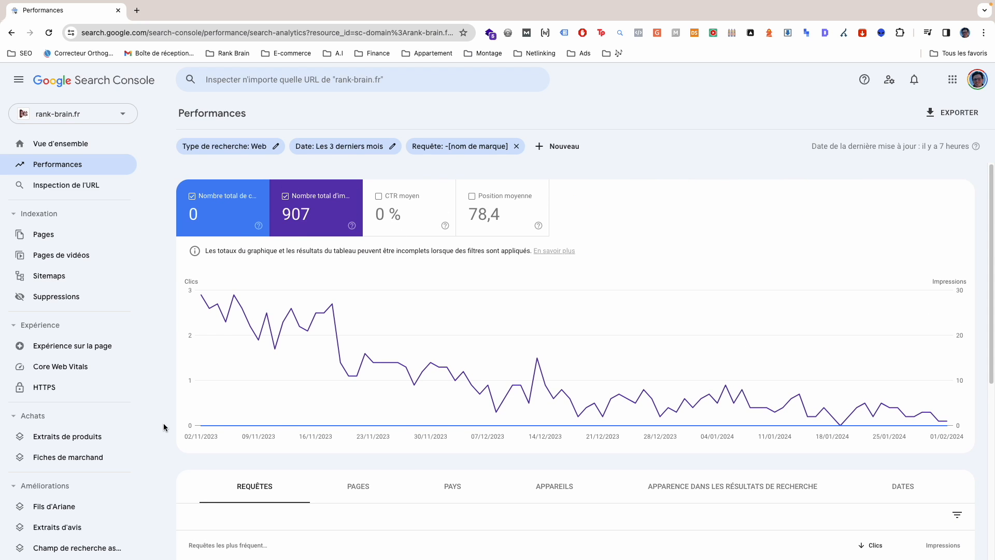
left_click(516, 146)
scroll(172, 230, "down", 2)
scroll(172, 240, "up", 2)
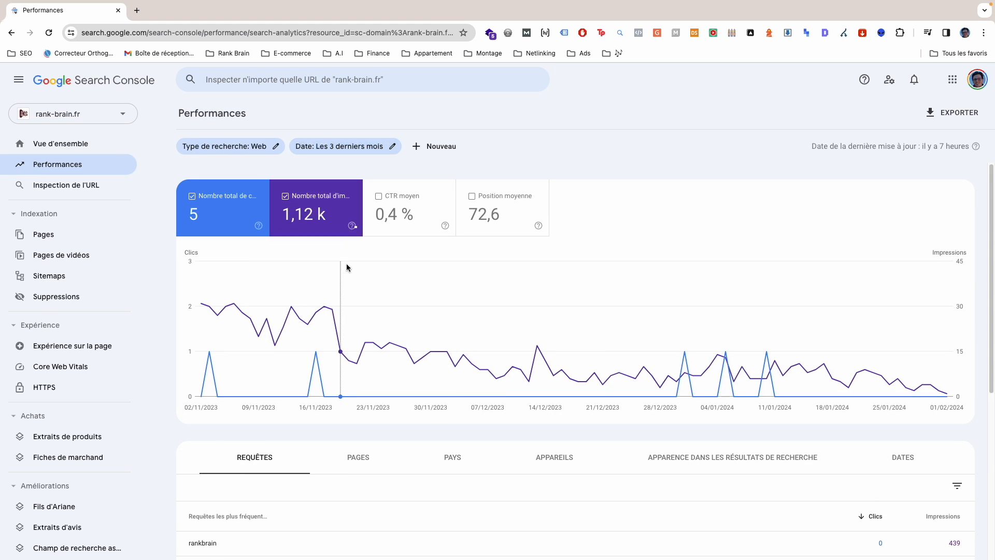
Step: Set the Performances report's date range to Les 12 derniers mois and examine the trends on the chart
left_click(357, 147)
left_click(439, 343)
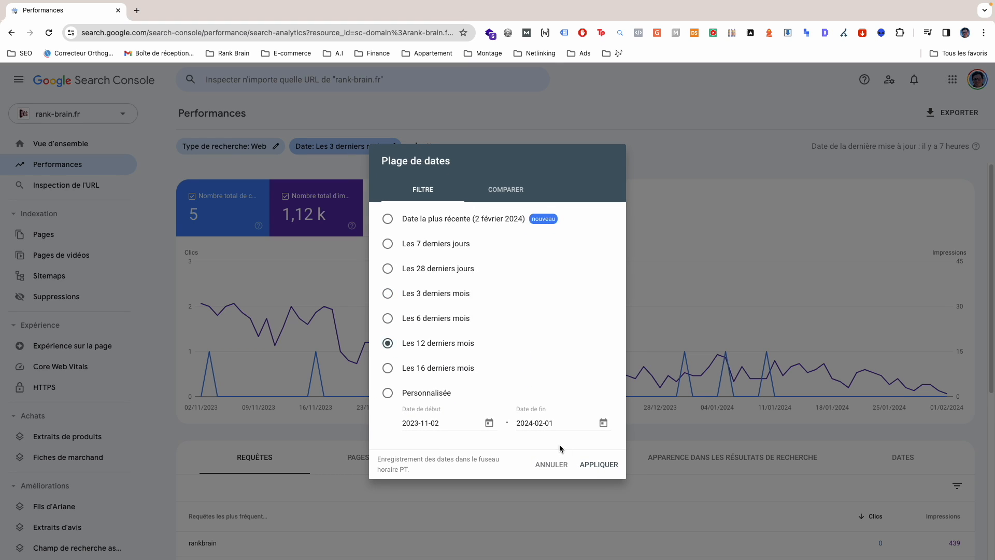
left_click(597, 464)
mouse_move(350, 335)
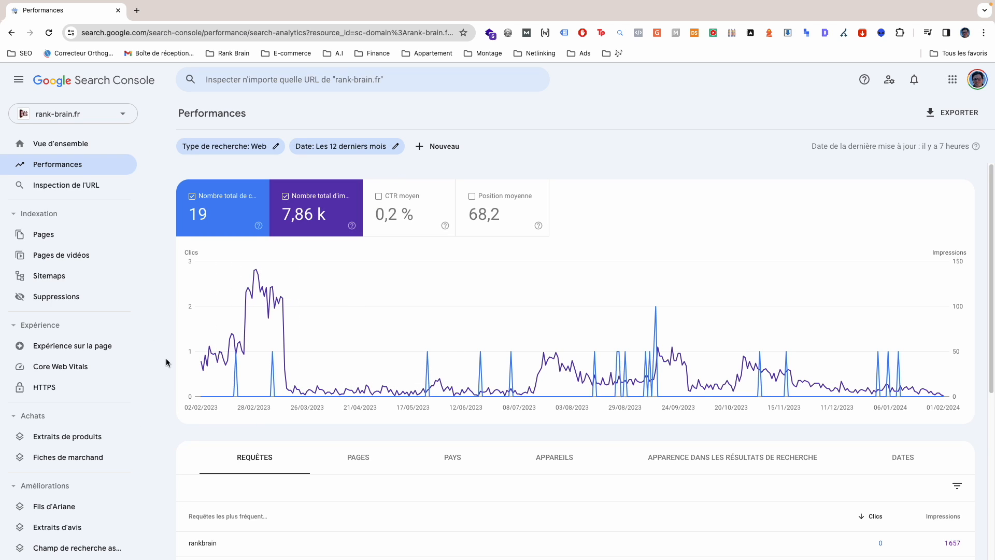
mouse_move(857, 286)
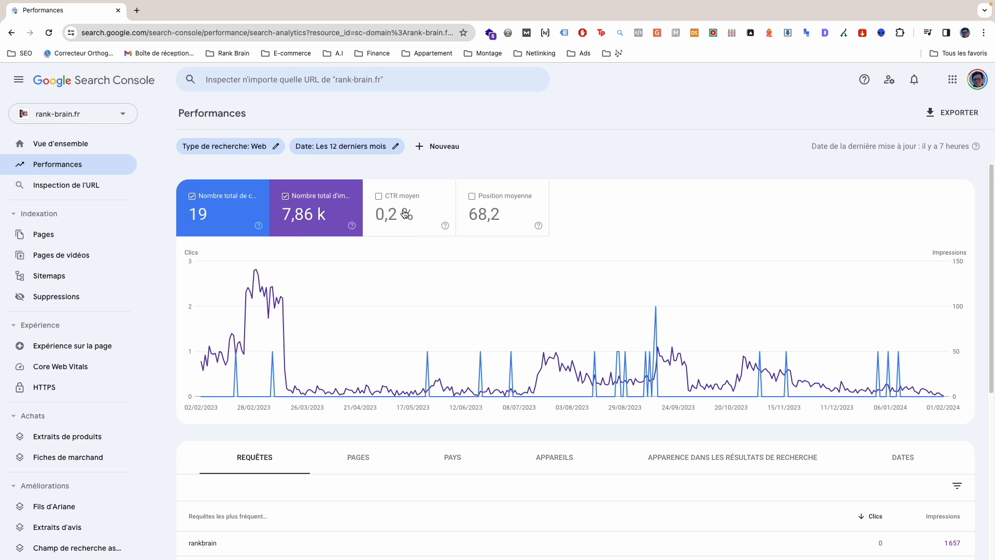
Step: Add the CTR moyen metric to the performance chart and check the report's export formats without exporting
left_click(382, 218)
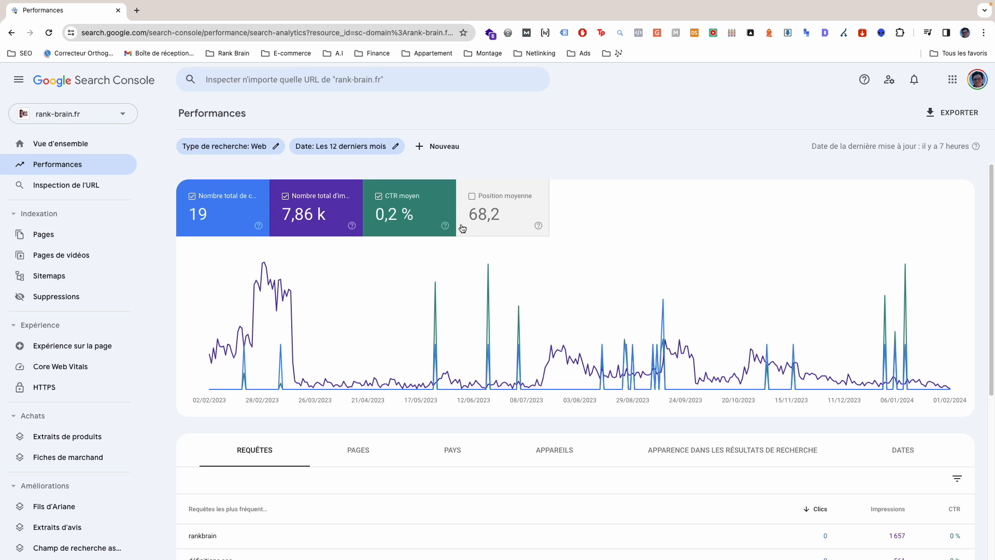
mouse_move(583, 300)
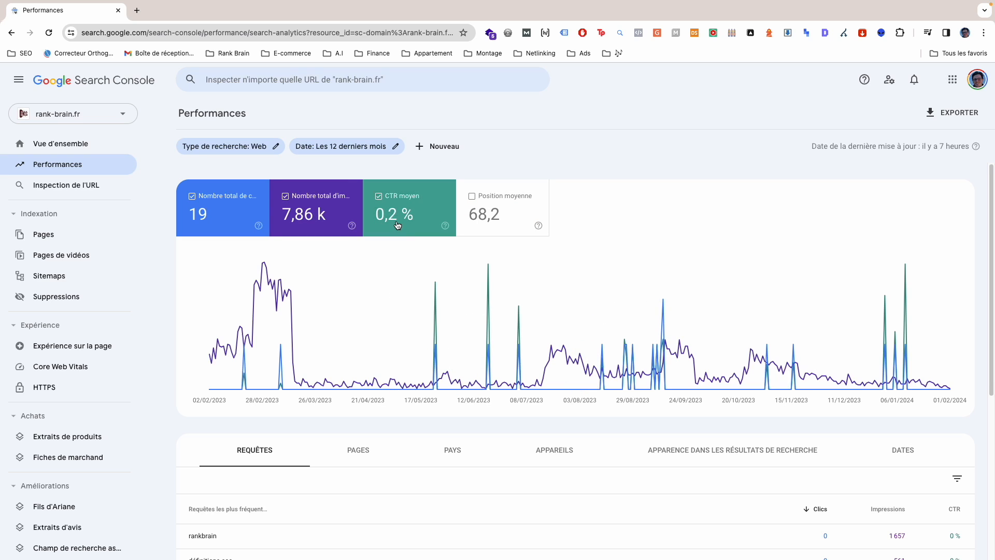
mouse_move(394, 215)
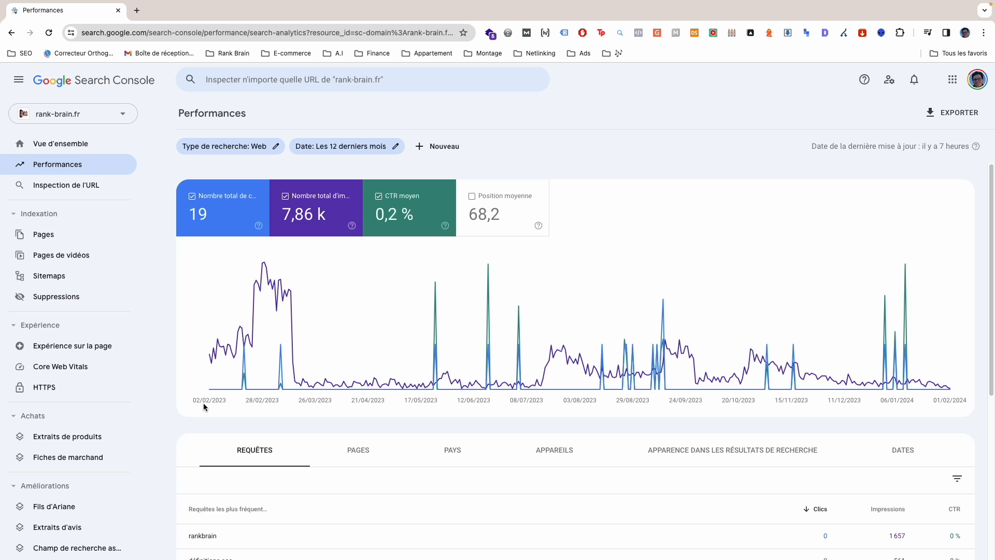
left_click(935, 118)
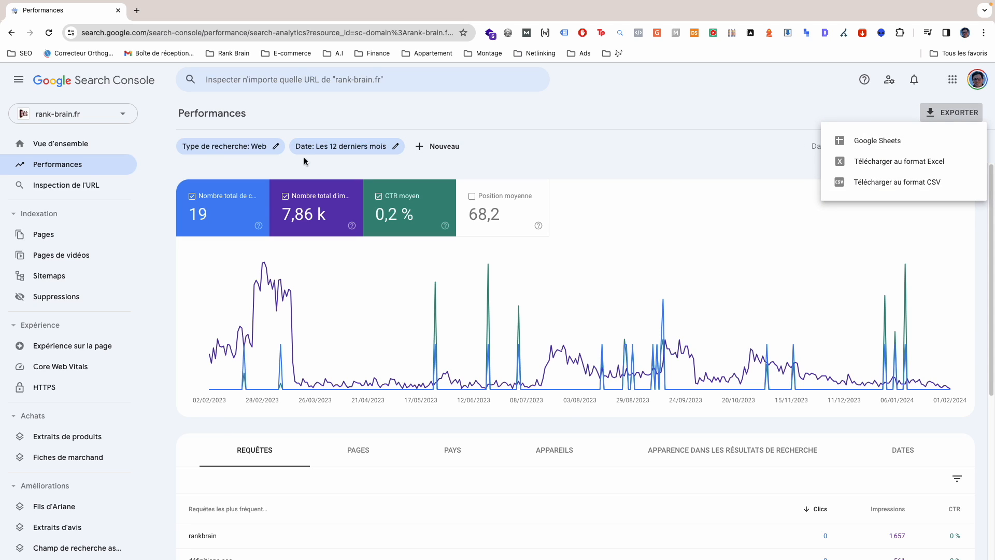
left_click(160, 308)
Step: Examine the Clics, Impressions and CTR columns of the Requêtes table
scroll(217, 363, "down", 5)
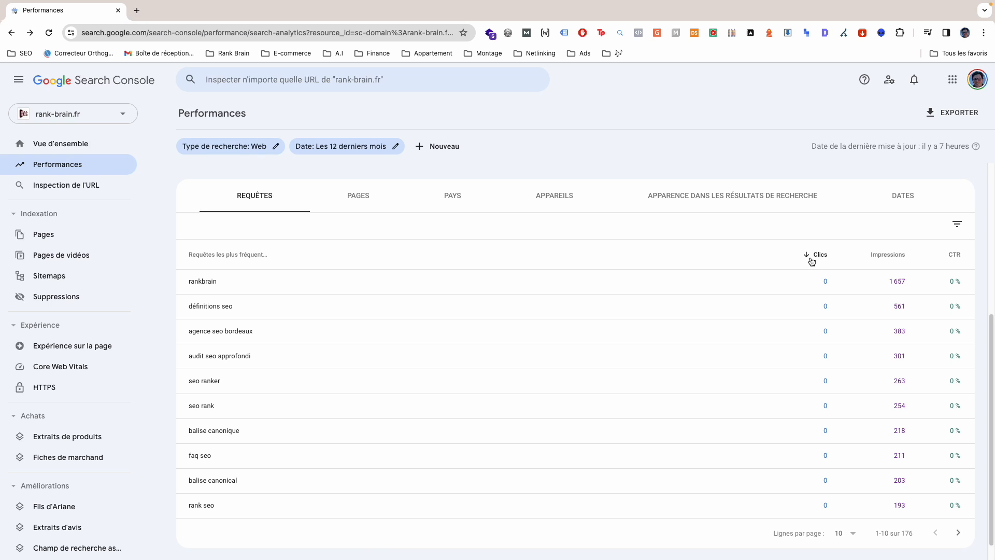
left_click(885, 257)
left_click(950, 258)
Step: Filter the report by the first page listed in the Pages table and show the queries for that page
left_click(359, 201)
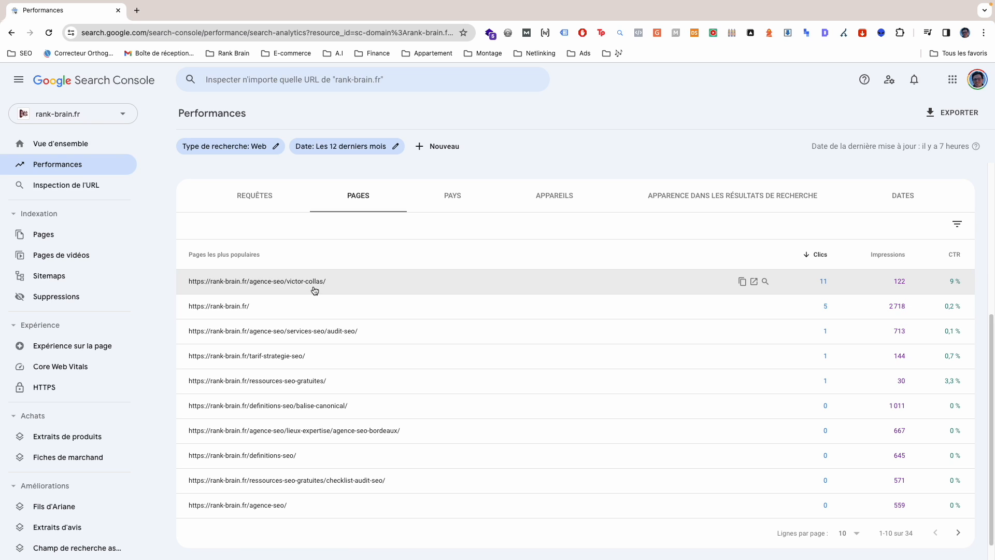
scroll(363, 322, "up", 1)
mouse_move(363, 322)
left_mouse_down()
mouse_move(187, 324)
mouse_move(377, 326)
left_mouse_up()
left_click(164, 332)
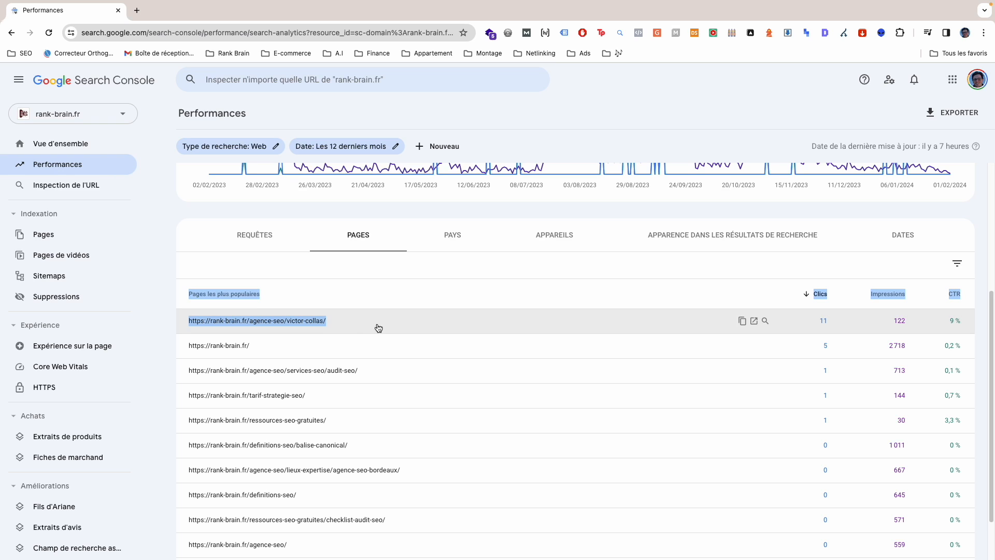
left_click(168, 333)
left_click_drag(368, 319, 169, 328)
left_click(181, 325)
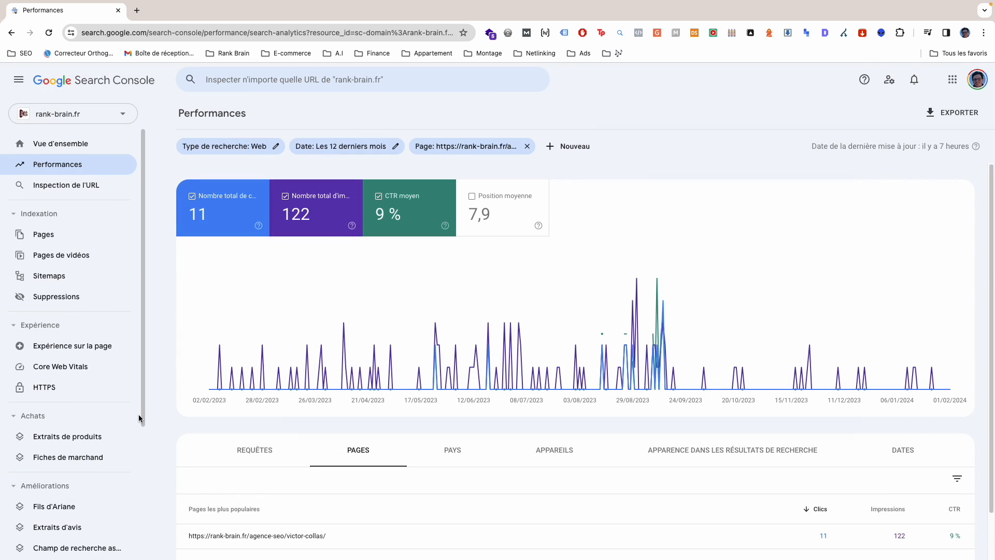
scroll(139, 415, "down", 3)
left_click(240, 451)
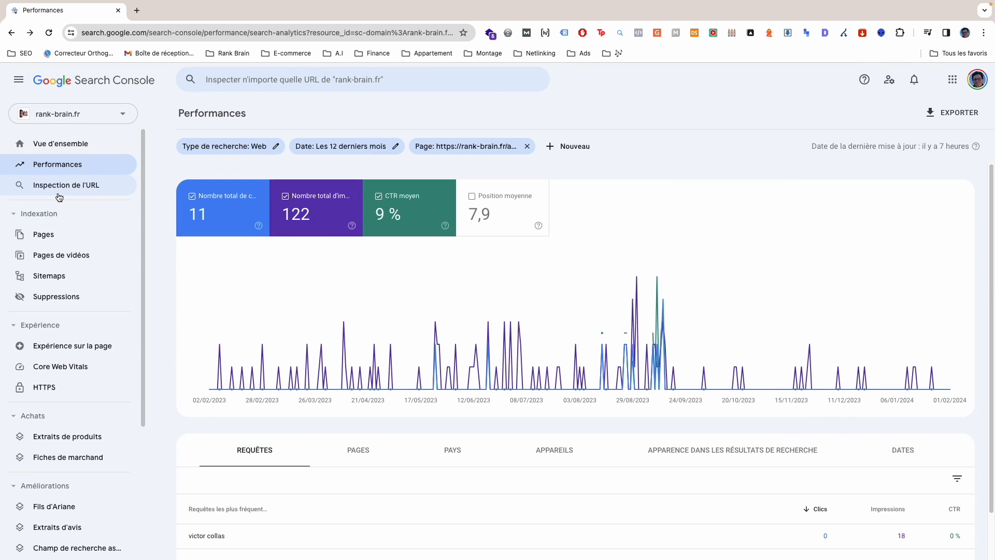
Step: Copy the filtered page's URL from the Pages table for a URL inspection
left_click(59, 193)
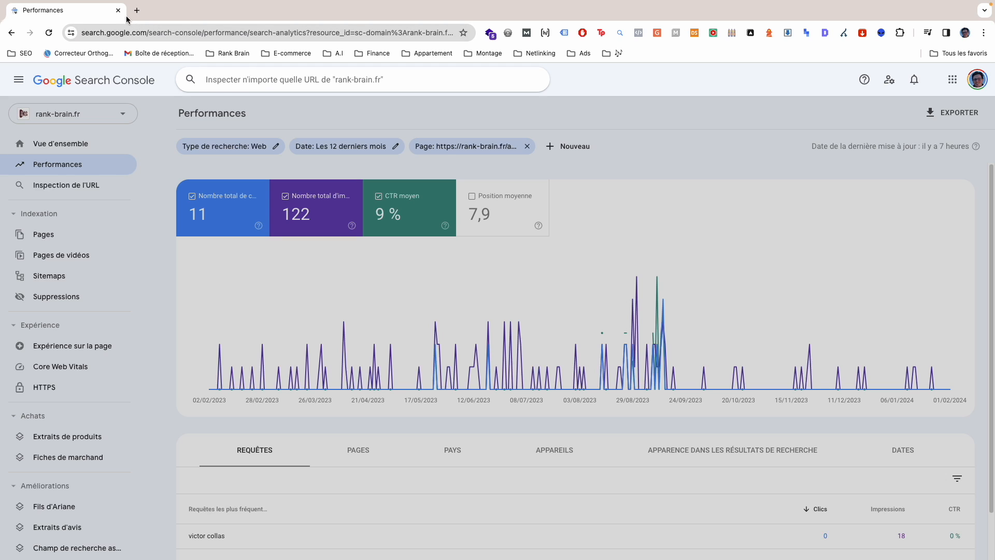
left_click(169, 296)
scroll(181, 359, "down", 1)
left_click(357, 398)
left_click_drag(335, 494, 178, 487)
key("ctrl+c")
scroll(289, 396, "up", 1)
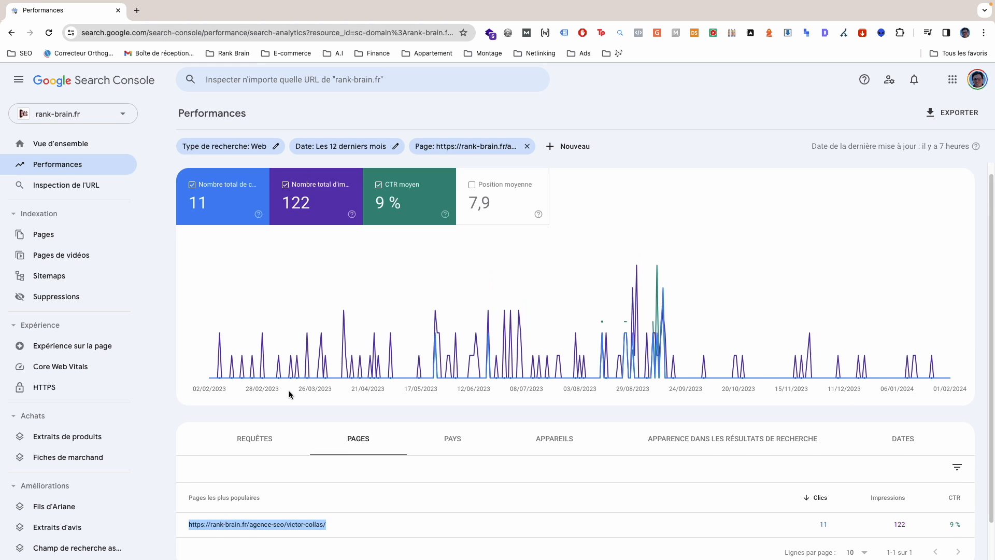
Step: Run a URL inspection on the copied page address and read its Google indexing verdict
left_click(303, 76)
key("ctrl+v")
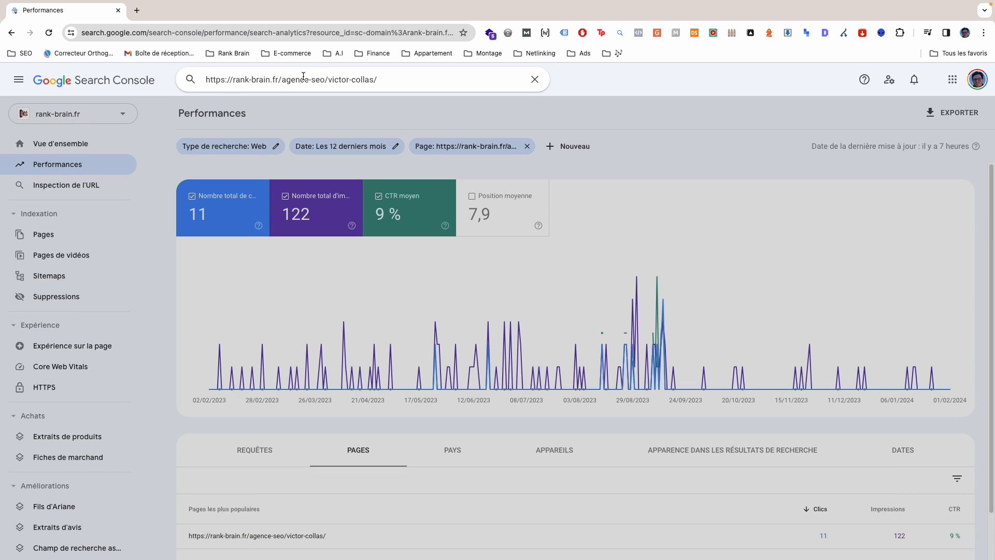
key("Return")
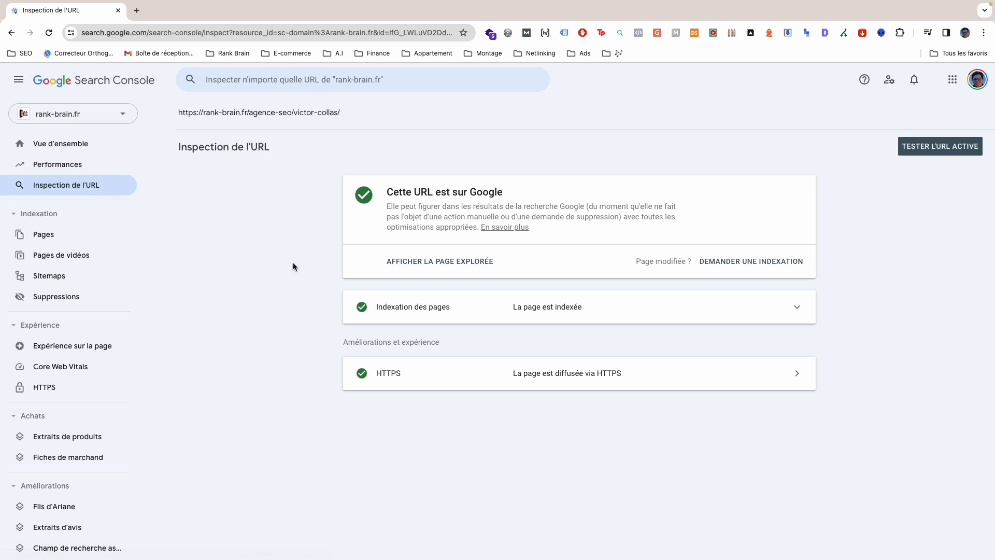
left_click_drag(383, 192, 521, 195)
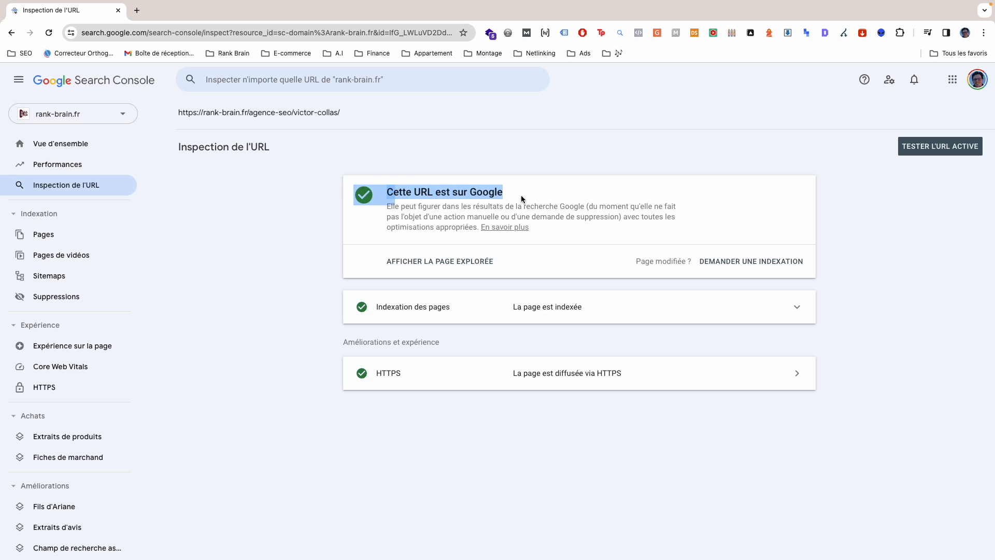
left_click(283, 266)
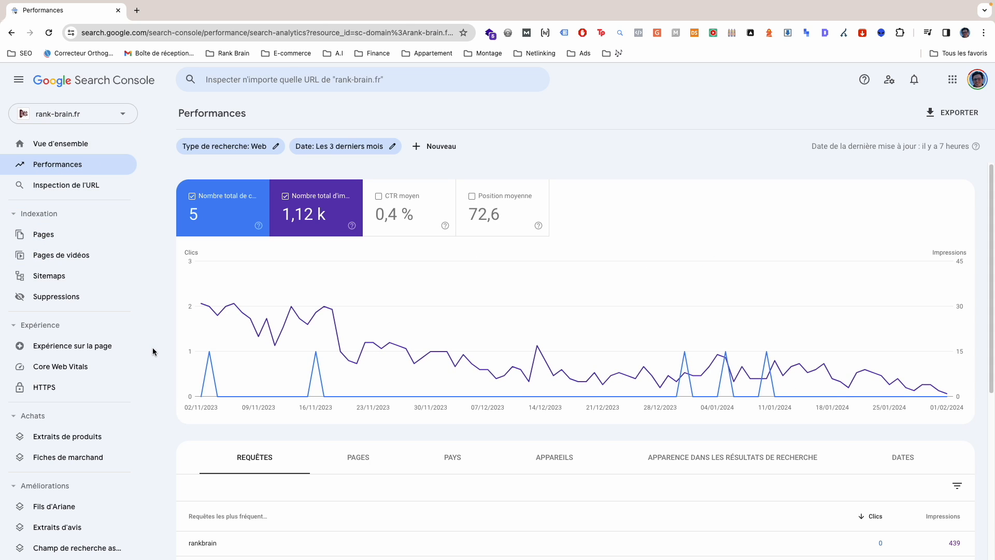
Step: Filter the three-month Performances report by the full URL of the personal profile page under agence-seo and look over its queries
scroll(155, 378, "down", 3)
scroll(155, 386, "up", 3)
left_click(434, 146)
left_click(452, 187)
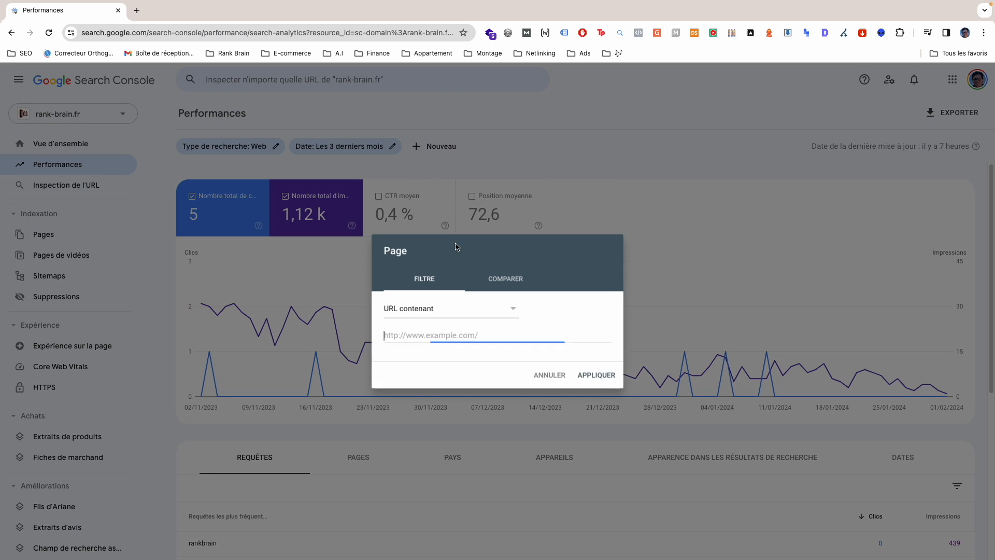
type("https://rank-brain.fr/agence-seo/victor-rolland/")
left_click(595, 376)
scroll(107, 329, "down", 4)
scroll(324, 380, "down", 2)
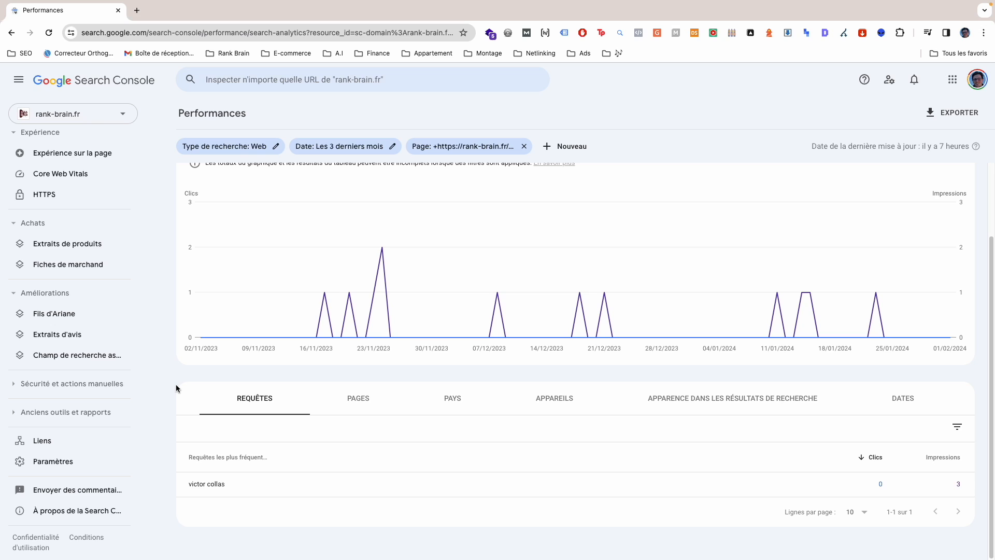
scroll(176, 388, "up", 2)
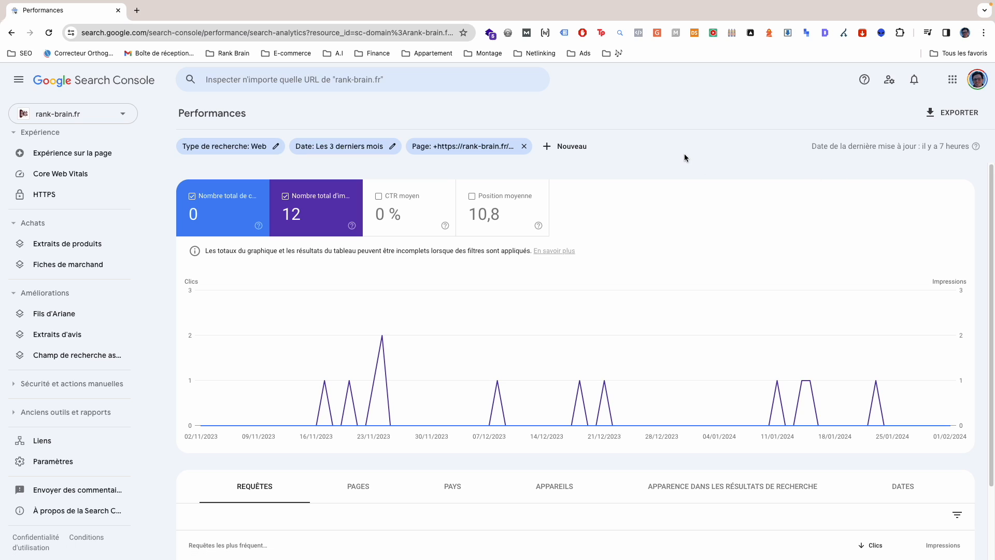
Step: Open the Indexation des pages report and look over its chart and the reasons pages are not indexed
scroll(68, 191, "up", 4)
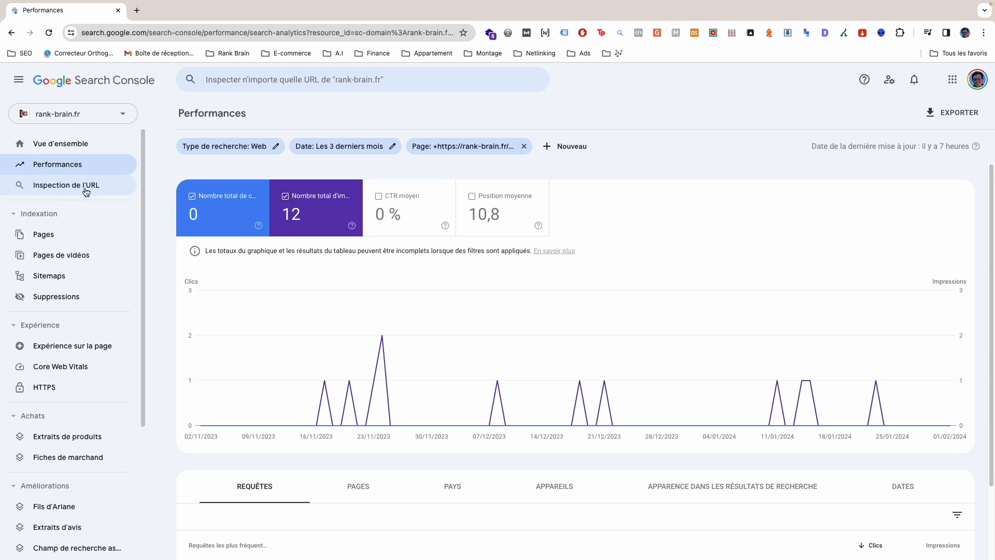
left_click(62, 239)
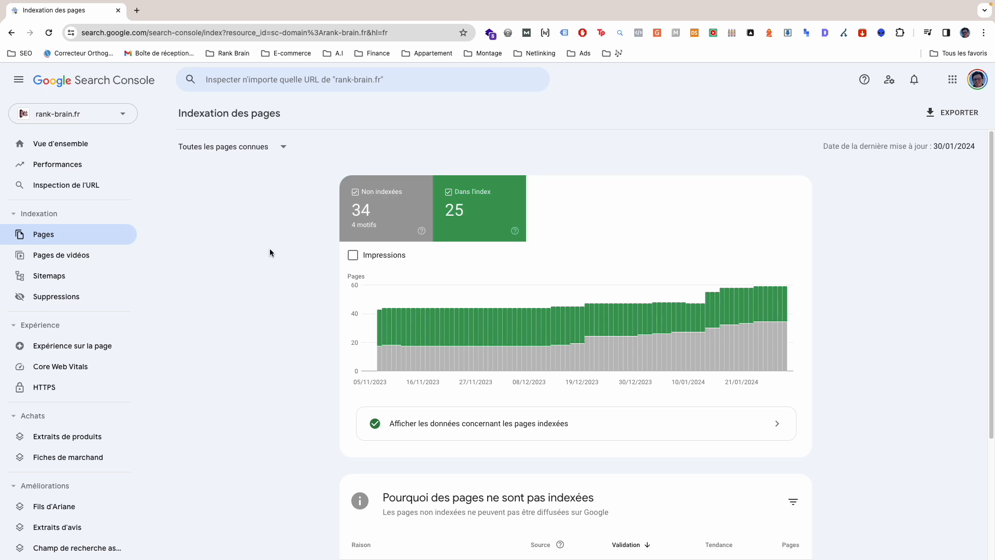
scroll(254, 275, "down", 3)
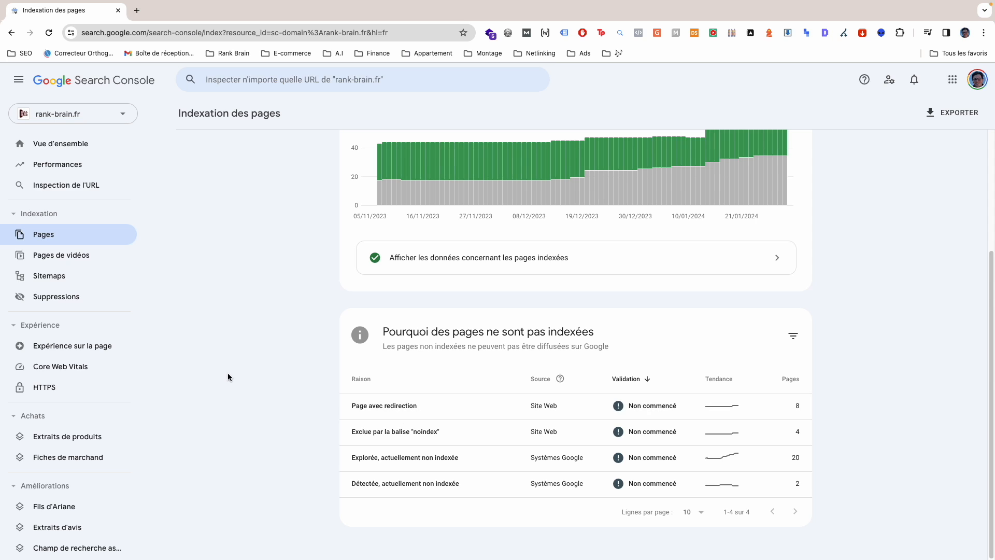
scroll(288, 345, "up", 3)
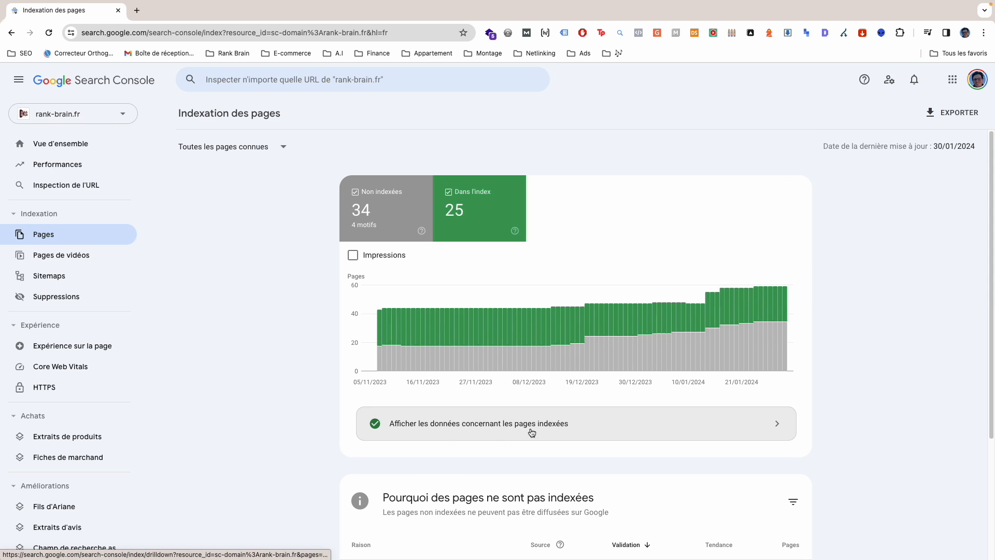
Step: Open the data on indexed pages and look over the chart and the example URLs with their last crawl dates
left_click(487, 435)
scroll(318, 326, "down", 2)
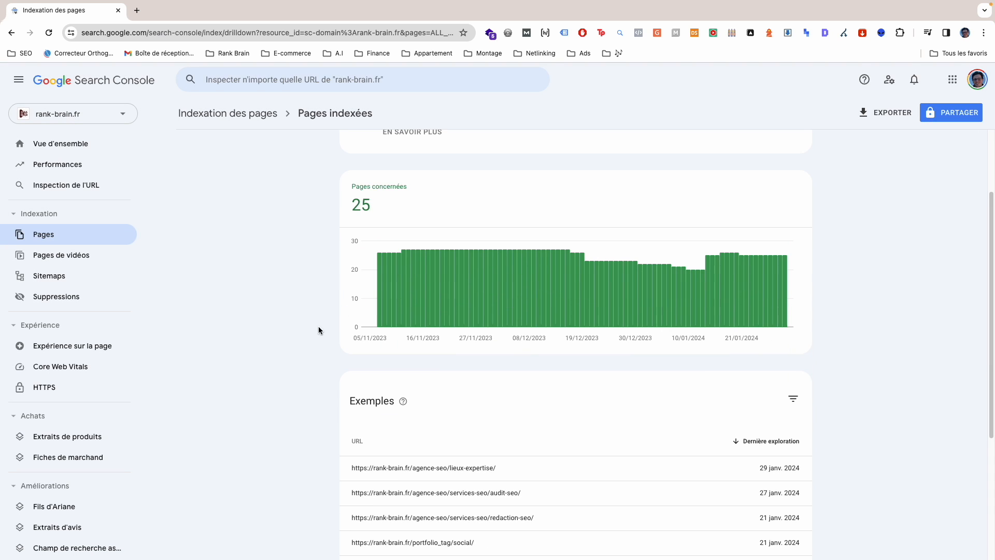
scroll(366, 306, "up", 2)
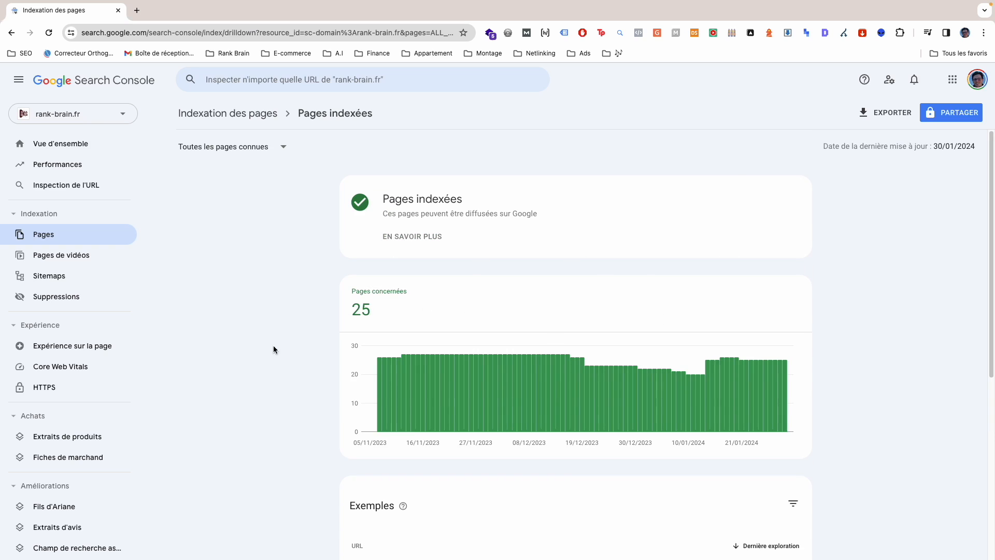
scroll(272, 371, "down", 5)
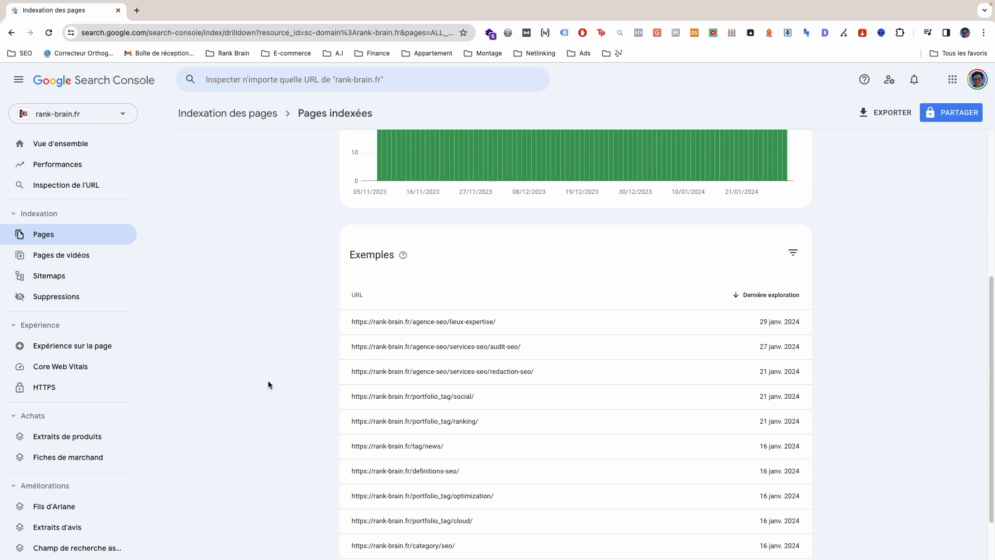
scroll(421, 309, "down", 1)
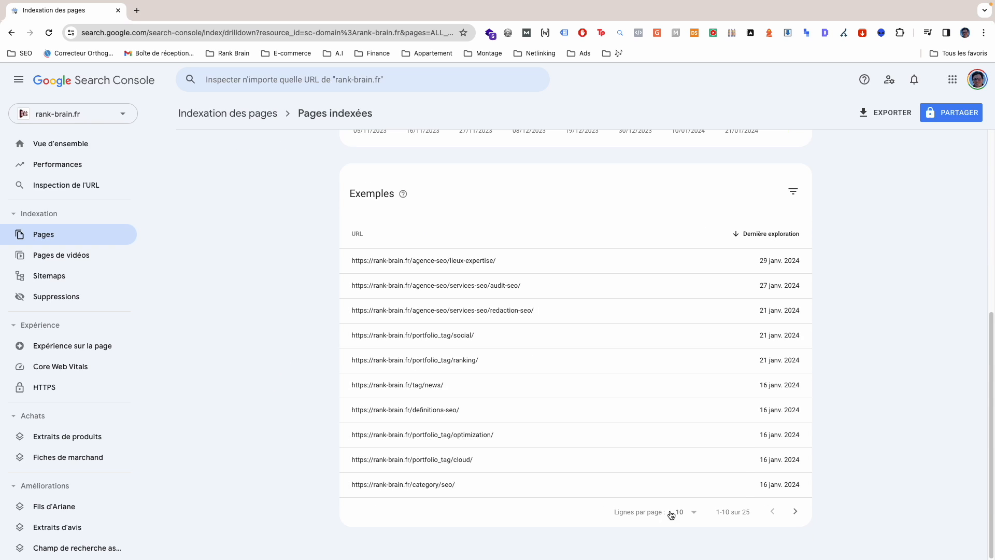
Step: Increase the rows per page of the indexed pages' Exemples table and look through the longer URL list
left_click(672, 512)
left_click(681, 528)
scroll(304, 389, "down", 7)
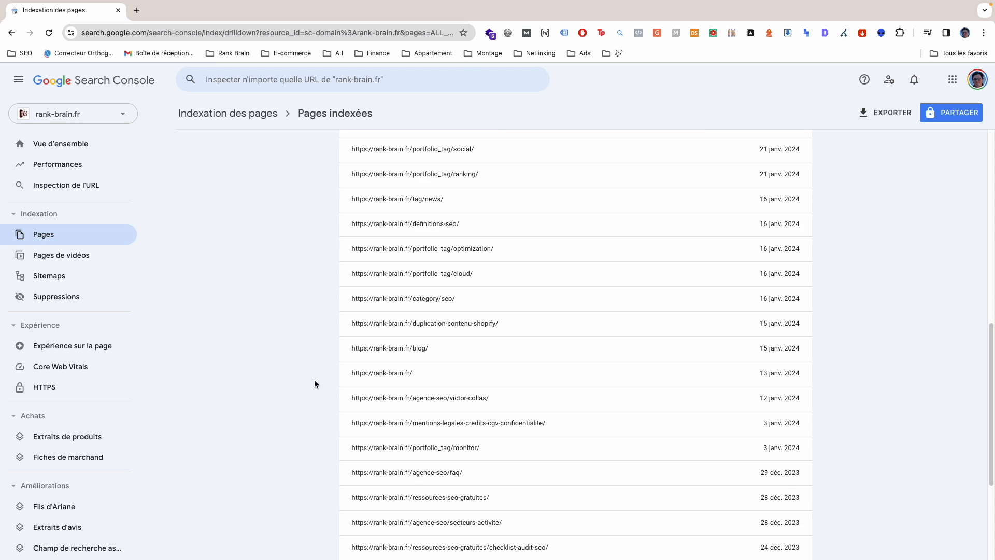
scroll(438, 311, "up", 15)
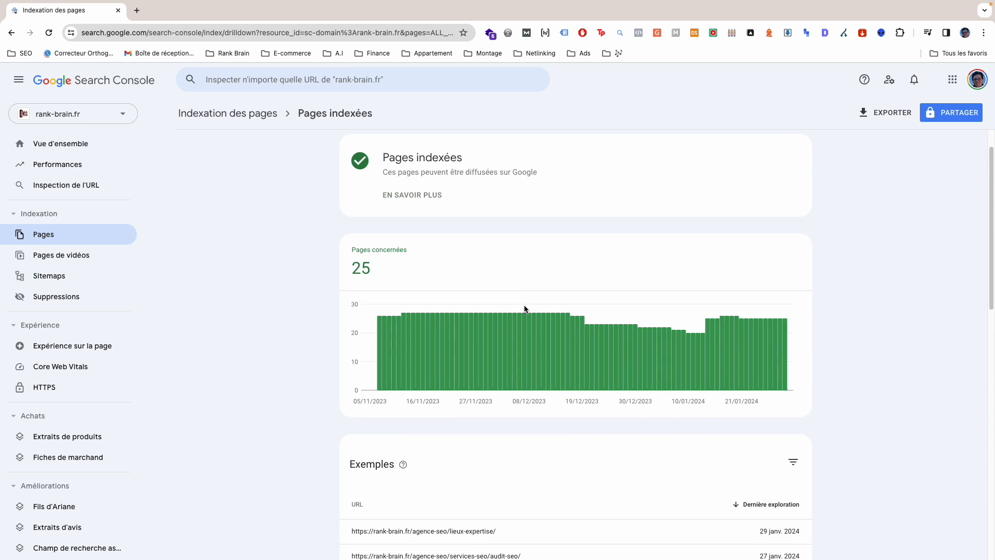
Step: Return to the page indexing report, open the reason Page avec redirection and examine its chart and example URLs
key("super+Left")
scroll(290, 333, "down", 3)
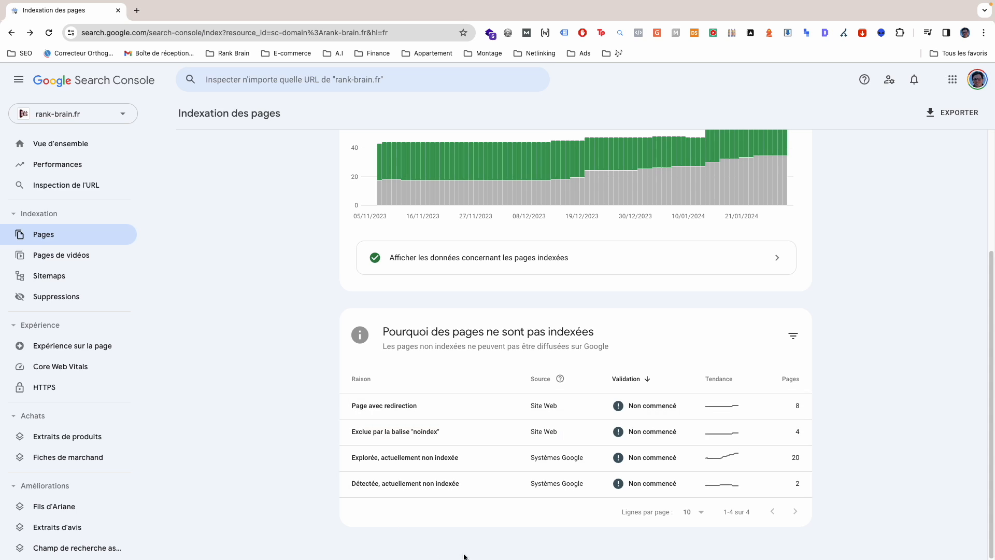
left_click(474, 407)
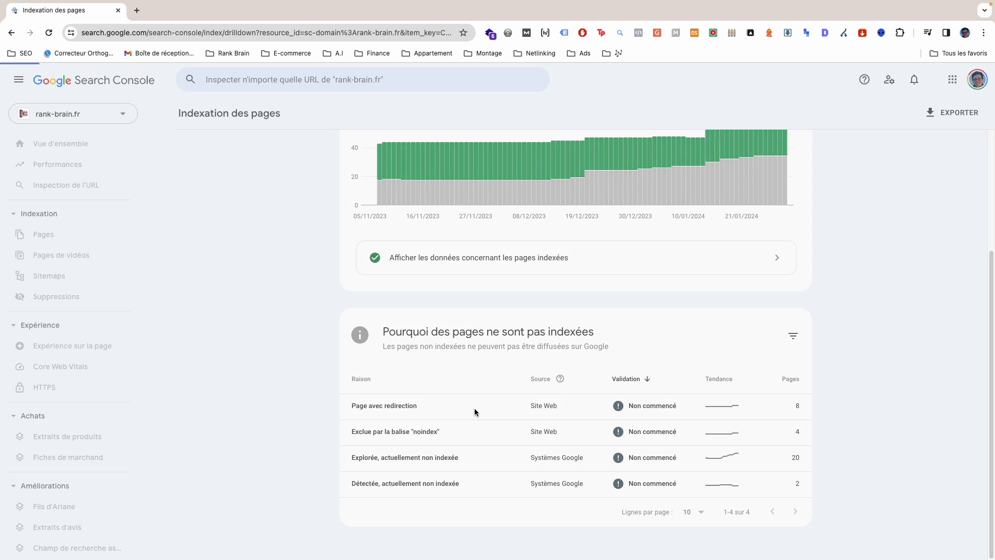
scroll(245, 383, "down", 4)
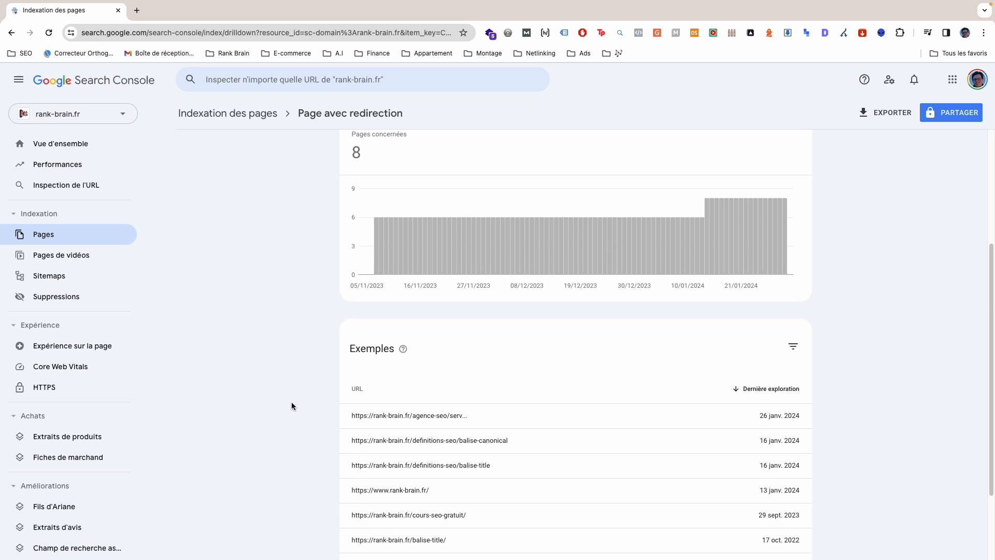
scroll(291, 406, "down", 2)
left_click_drag(493, 490, 287, 469)
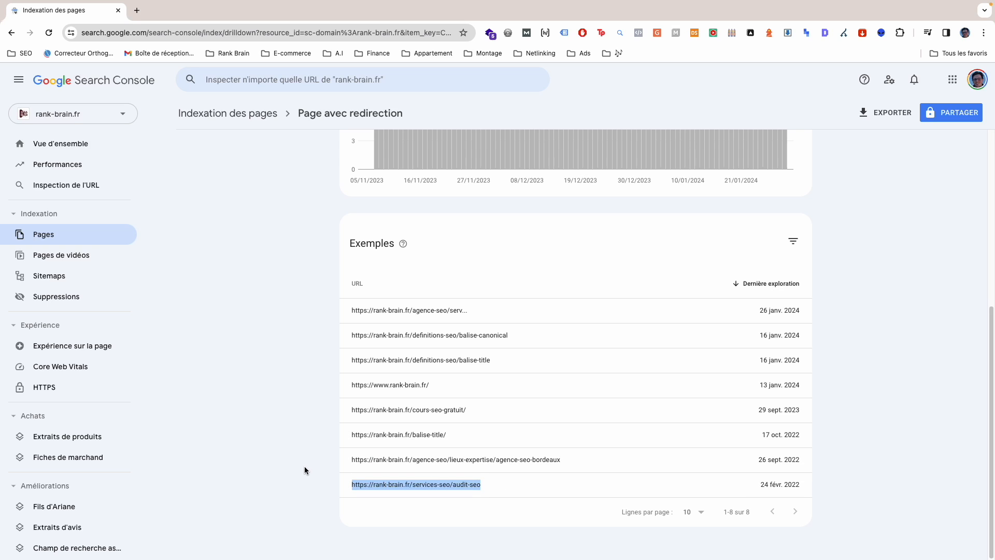
left_click(296, 450)
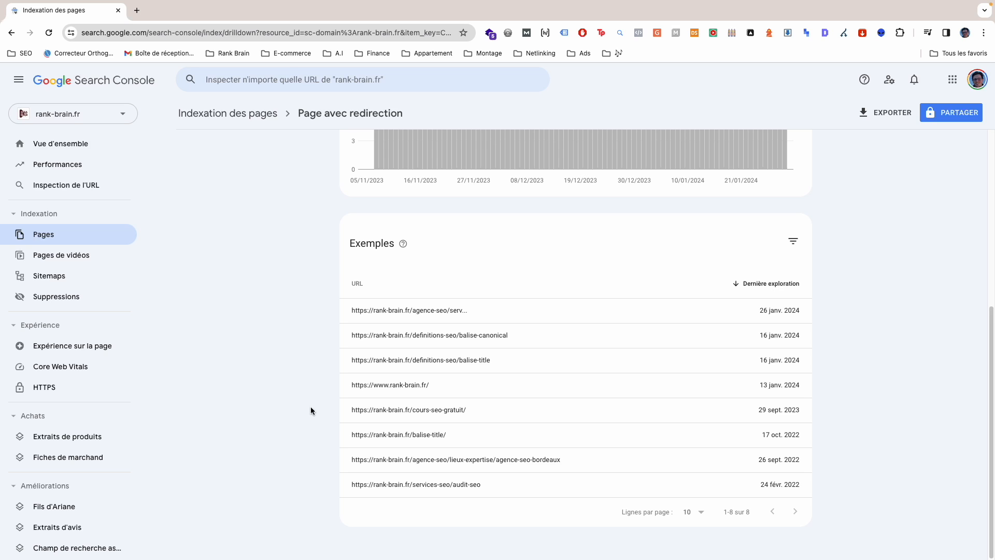
scroll(310, 406, "up", 5)
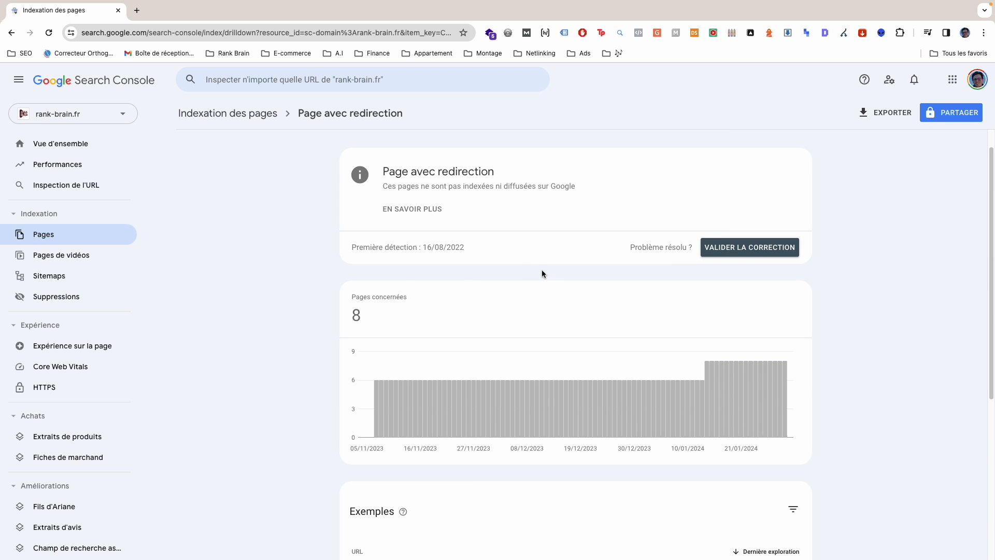
scroll(353, 400, "down", 5)
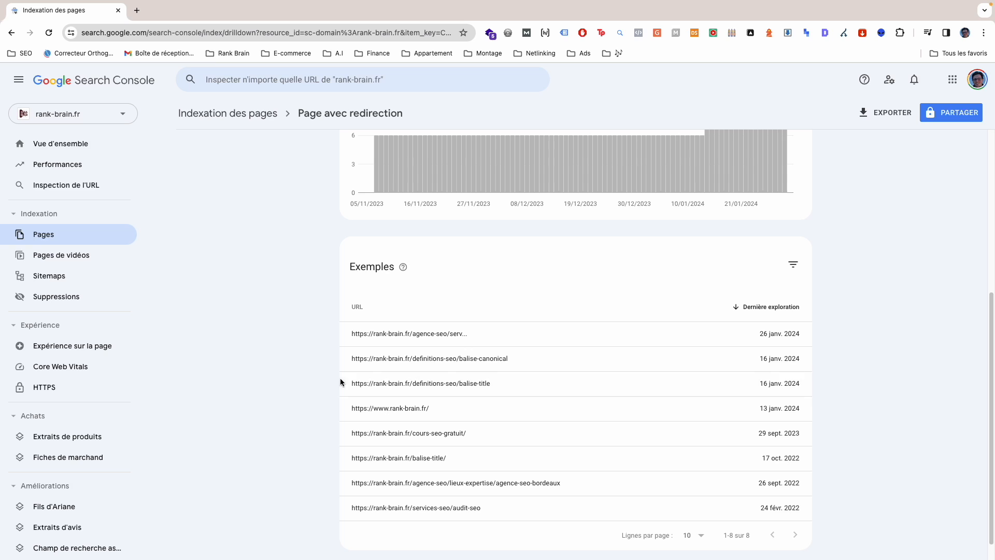
scroll(316, 311, "up", 4)
Step: Go back to the non-indexing reasons, open Exclue par la balise "noindex" and look over its affected pages
key("super+Left")
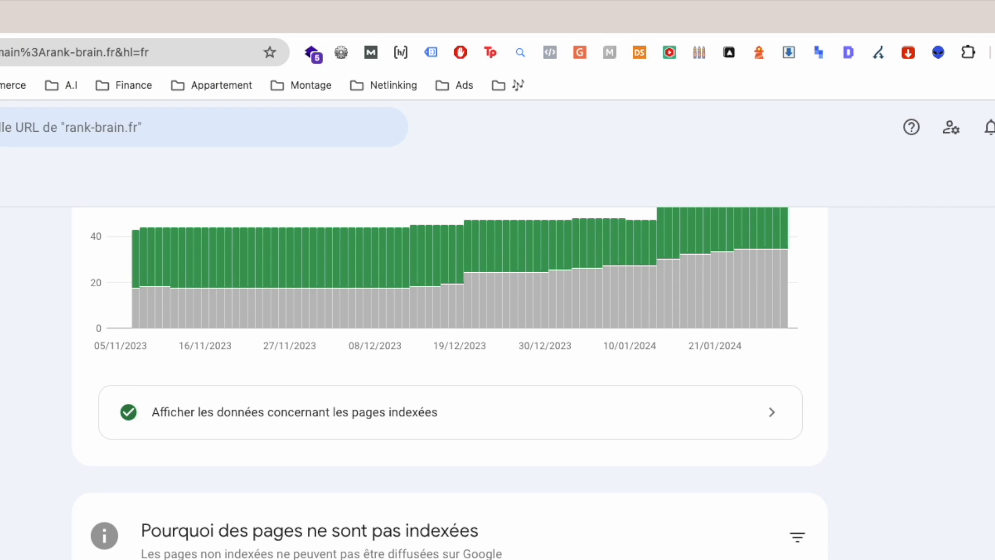
left_click(164, 556)
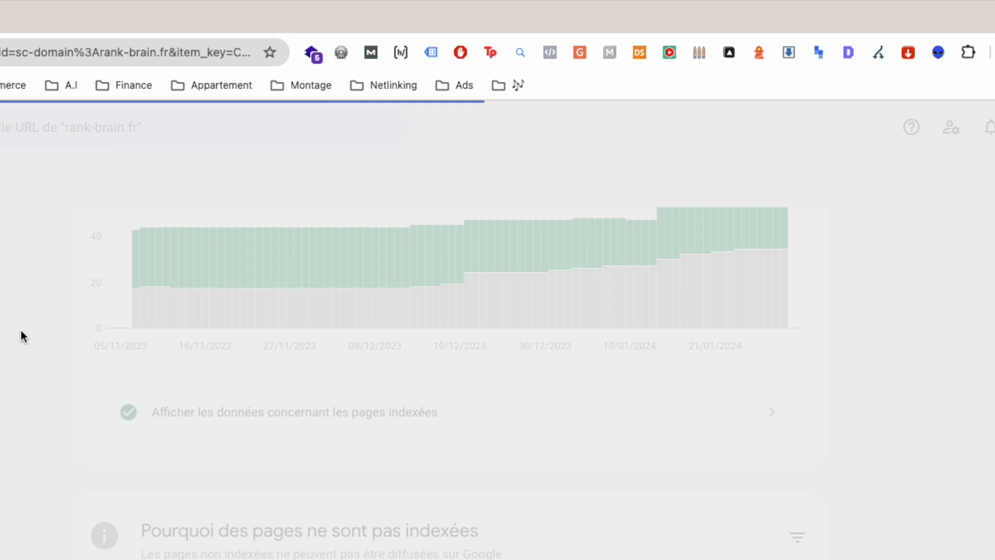
scroll(117, 554, "down", 5)
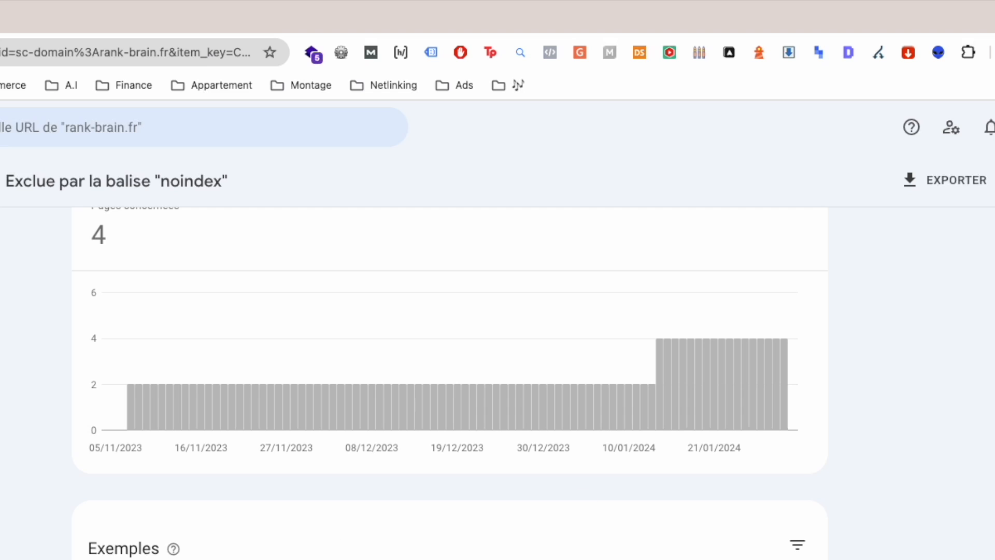
scroll(398, 213, "up", 5)
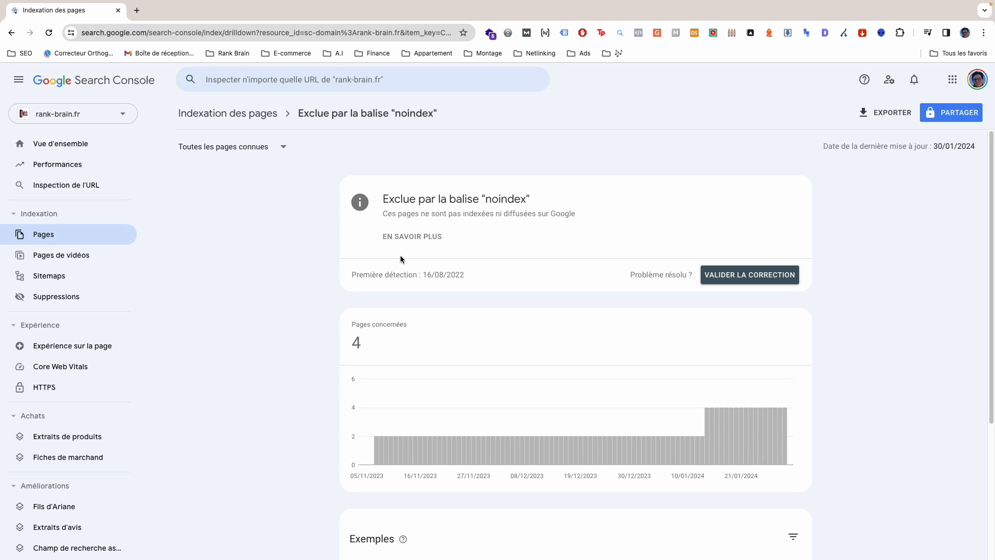
Step: Go back to the non-indexing reasons, open Explorée, actuellement non indexée and highlight its title
key("super+Left")
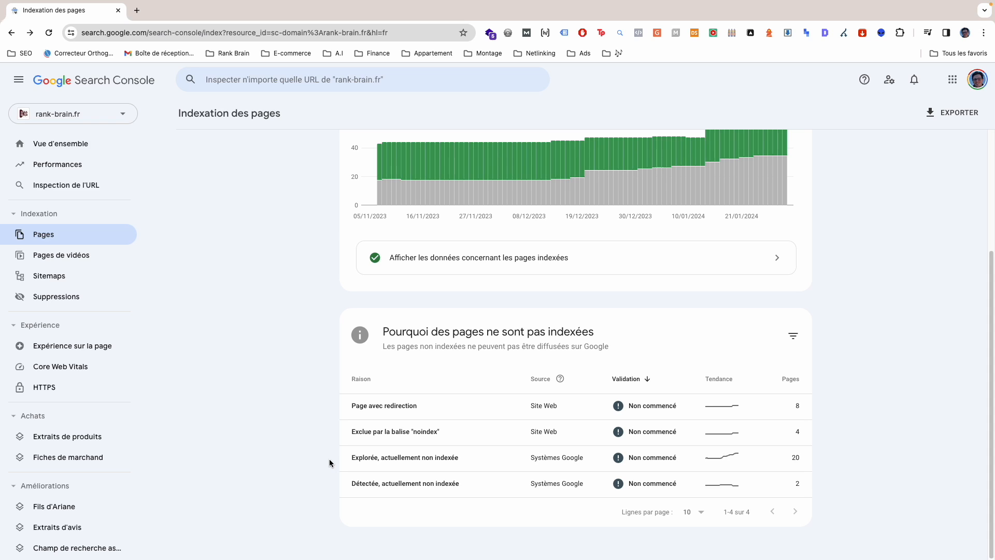
left_click(346, 457)
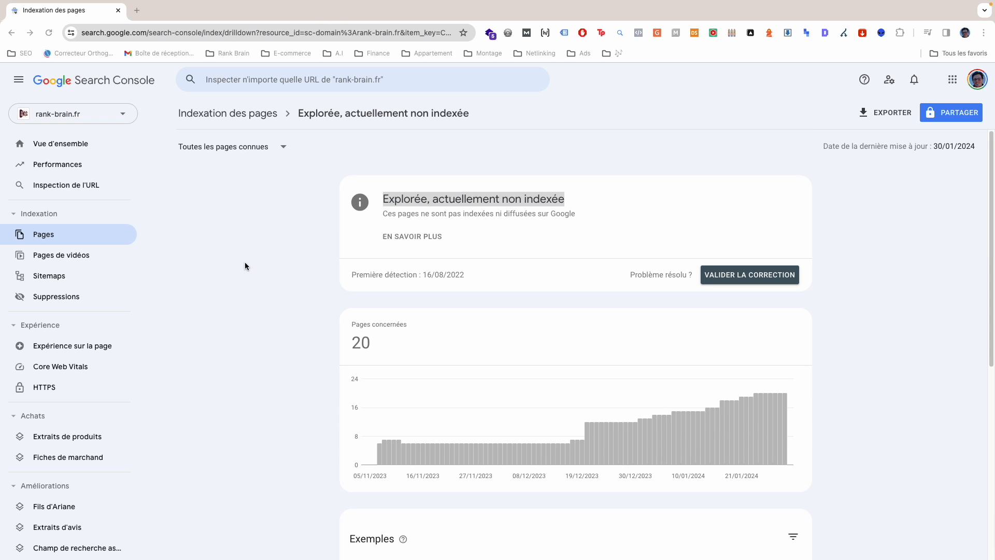
left_click_drag(384, 201, 565, 200)
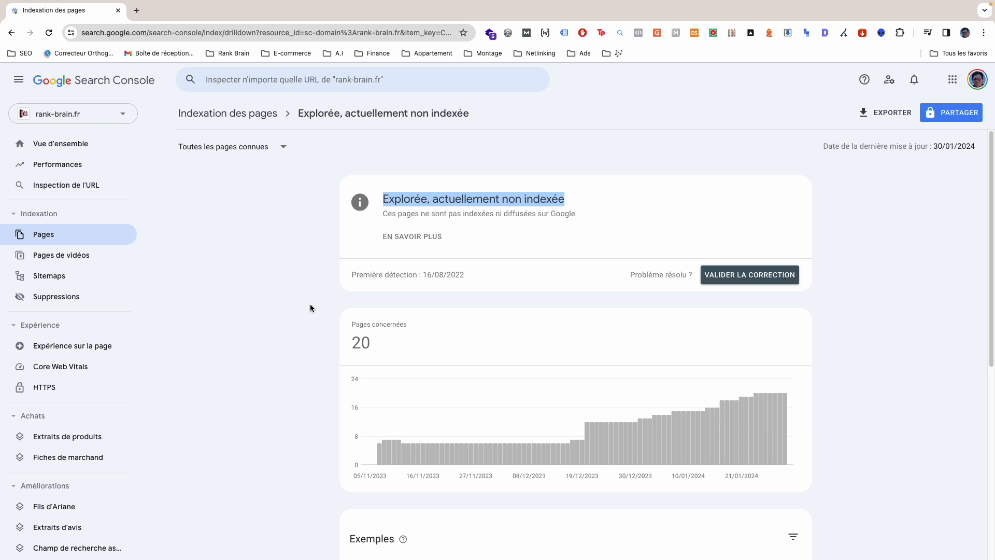
Step: Examine the chart and example URLs of the crawled but non-indexed pages, including the /ressources-seo-gratuites/cours-seo-gratuit/ entry
scroll(310, 308, "down", 6)
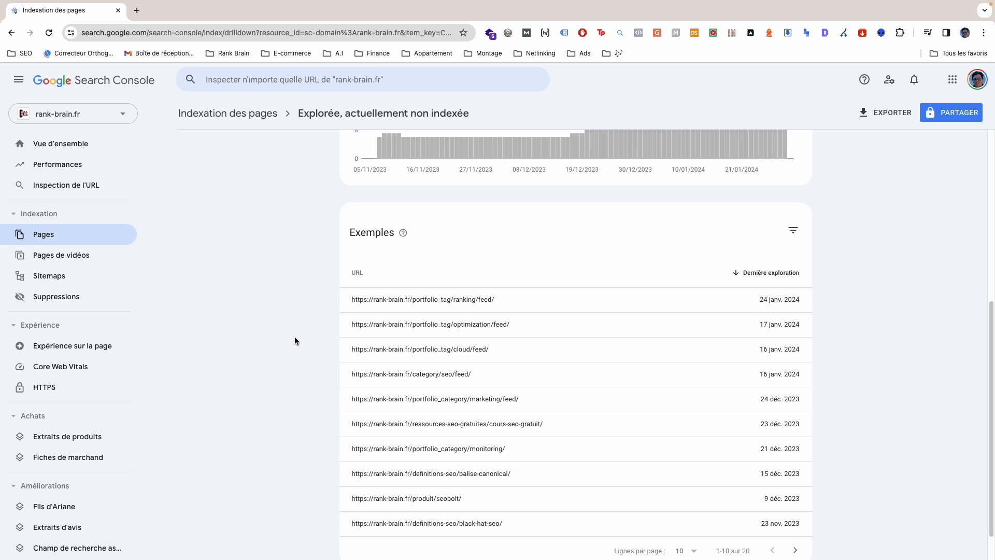
scroll(294, 336, "down", 1)
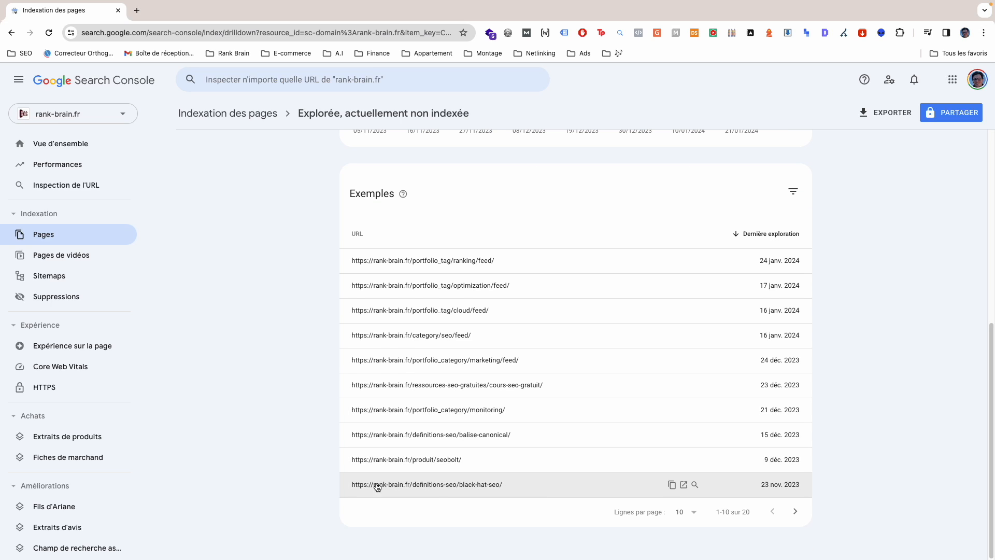
scroll(263, 471, "up", 3)
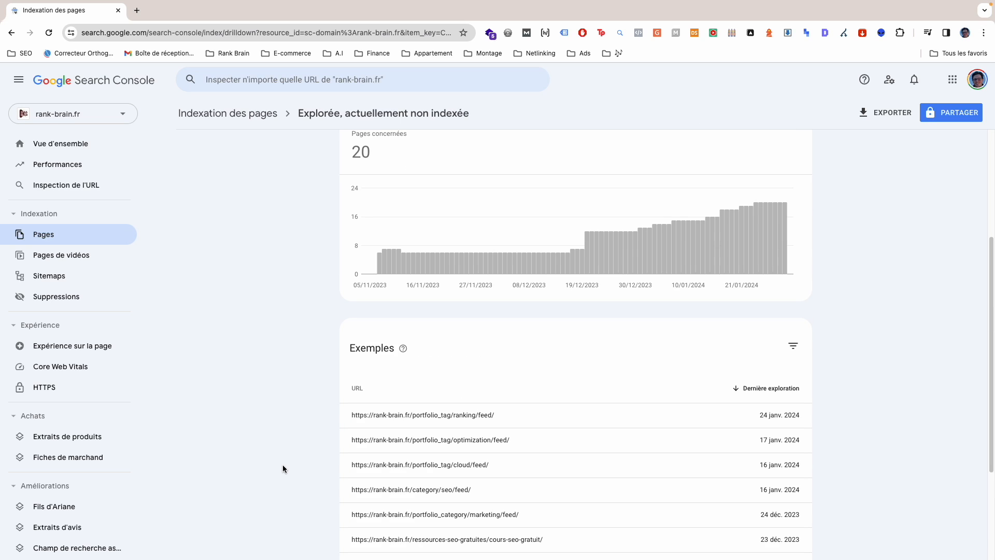
scroll(304, 430, "up", 3)
scroll(337, 456, "down", 6)
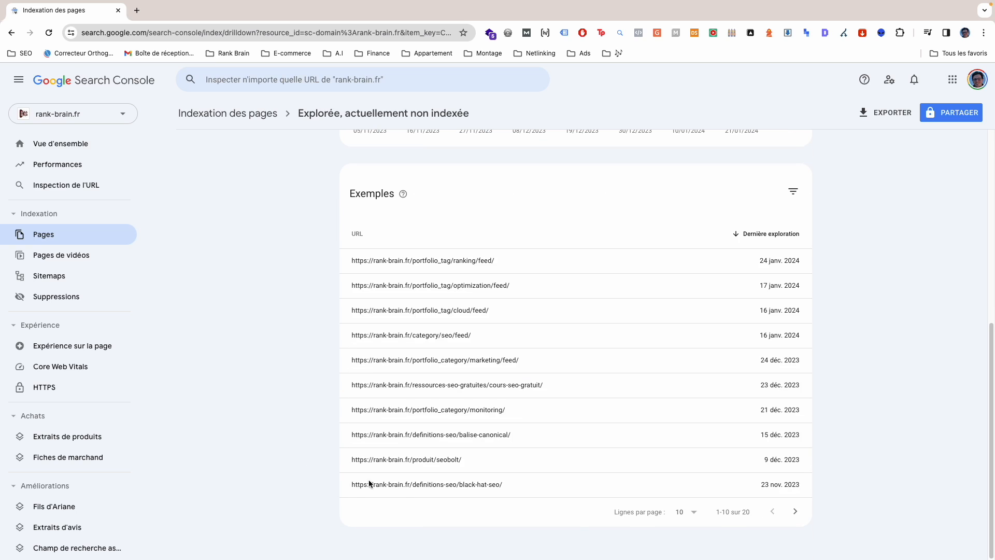
scroll(312, 436, "up", 4)
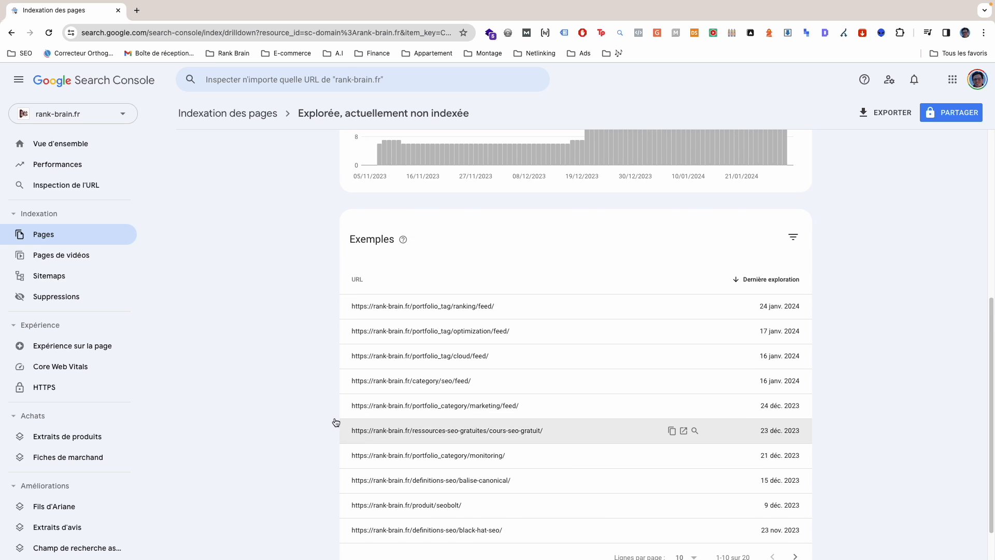
scroll(345, 466, "down", 3)
left_click_drag(344, 385, 430, 383)
scroll(276, 403, "up", 4)
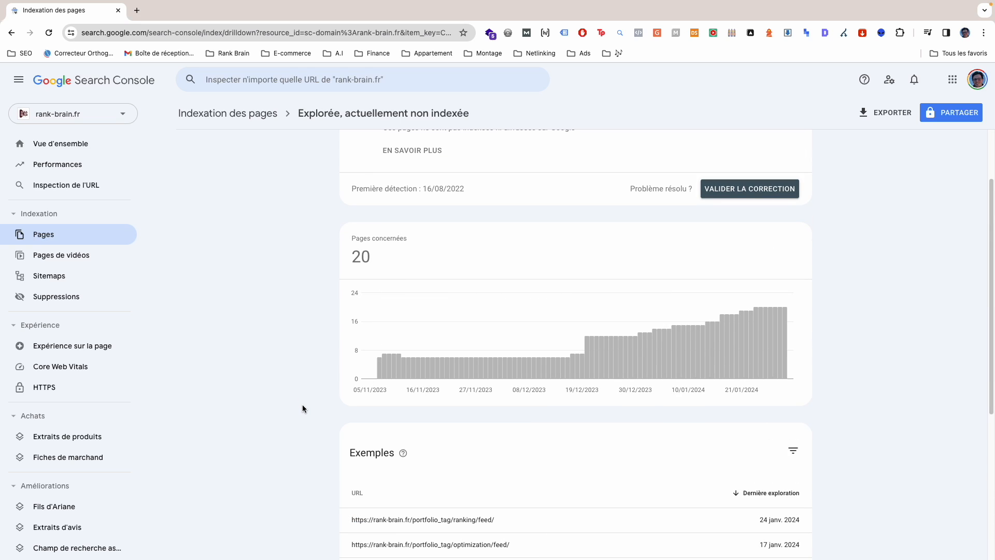
scroll(302, 404, "up", 2)
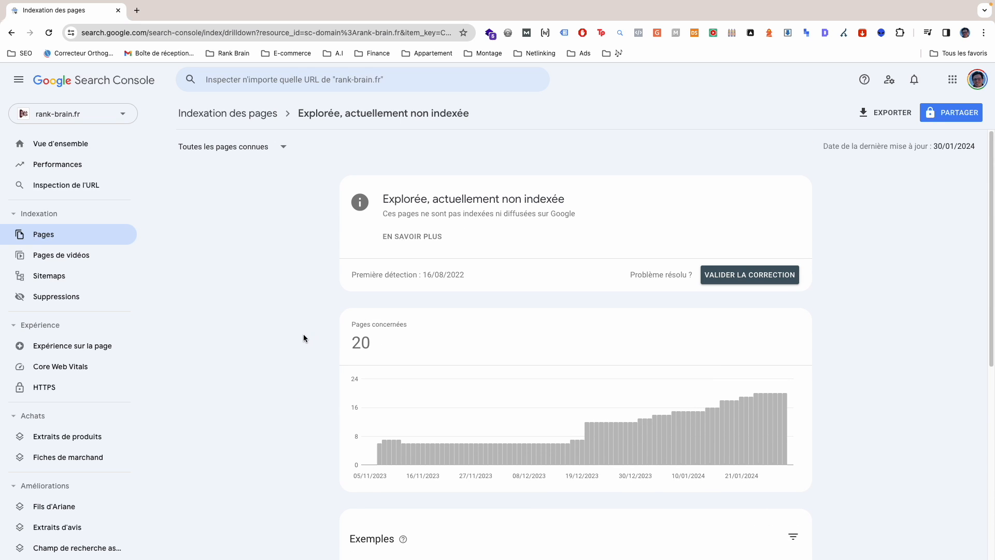
Step: Return to the non-indexing reasons, open Détectée, actuellement non indexée, highlight its title and look over its chart and example URLs
key("alt+Left")
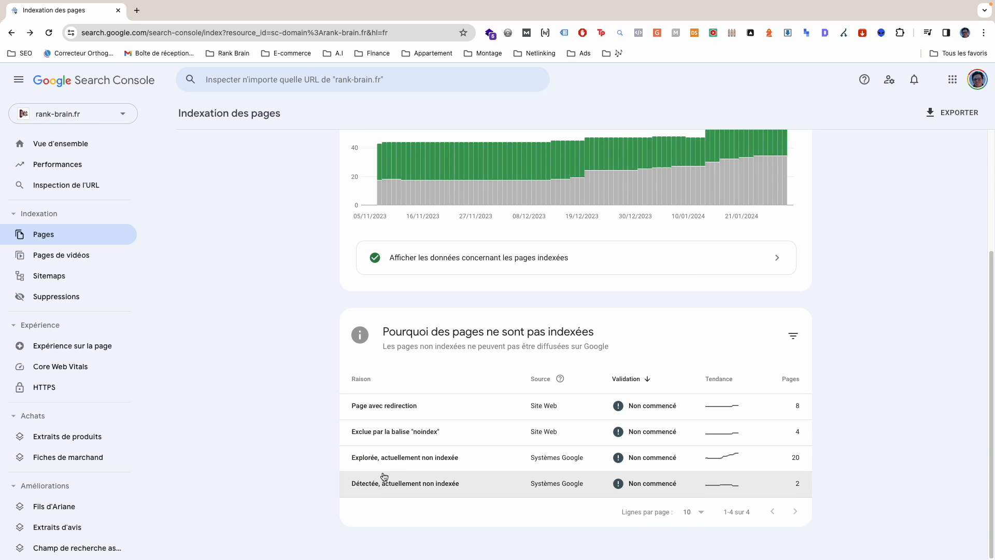
left_click(408, 483)
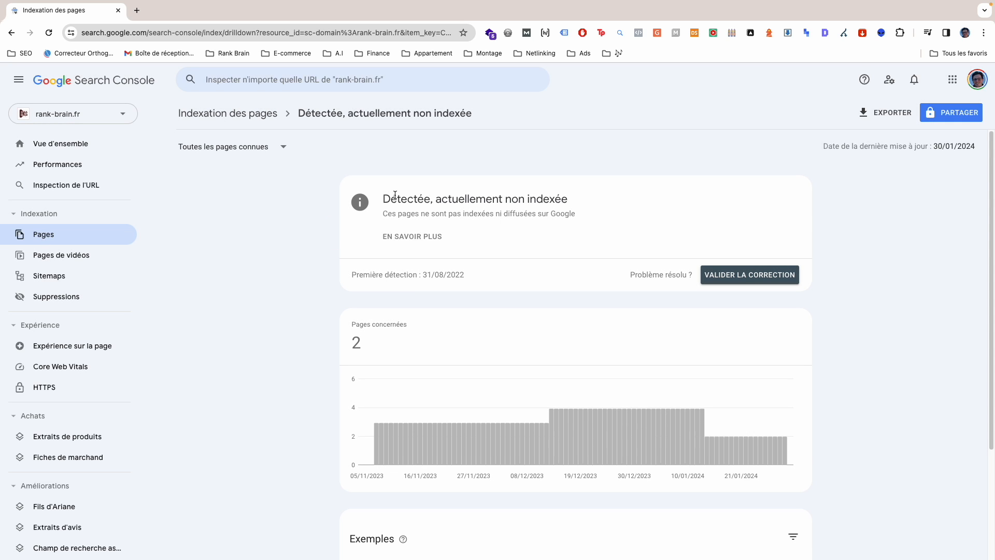
left_click_drag(400, 200, 337, 245)
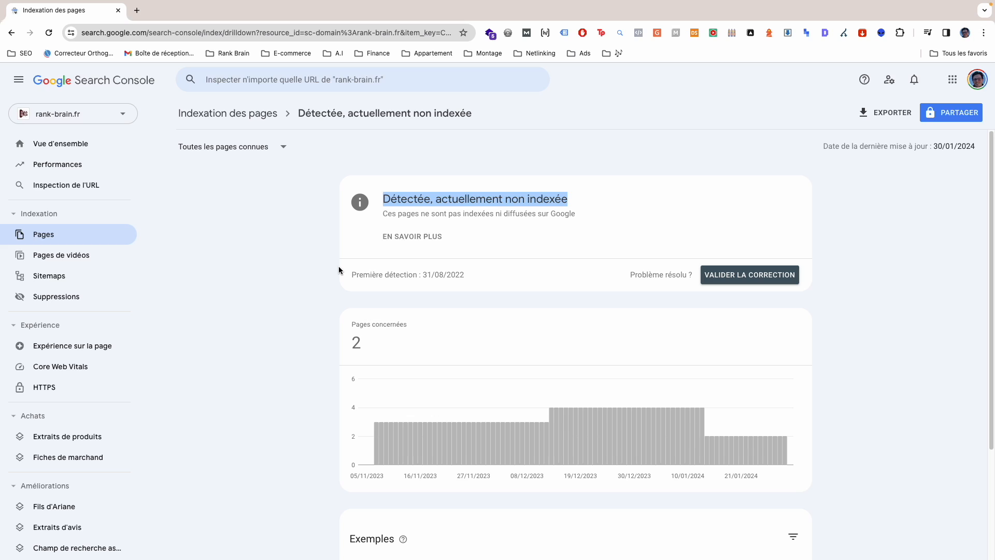
left_click(296, 281)
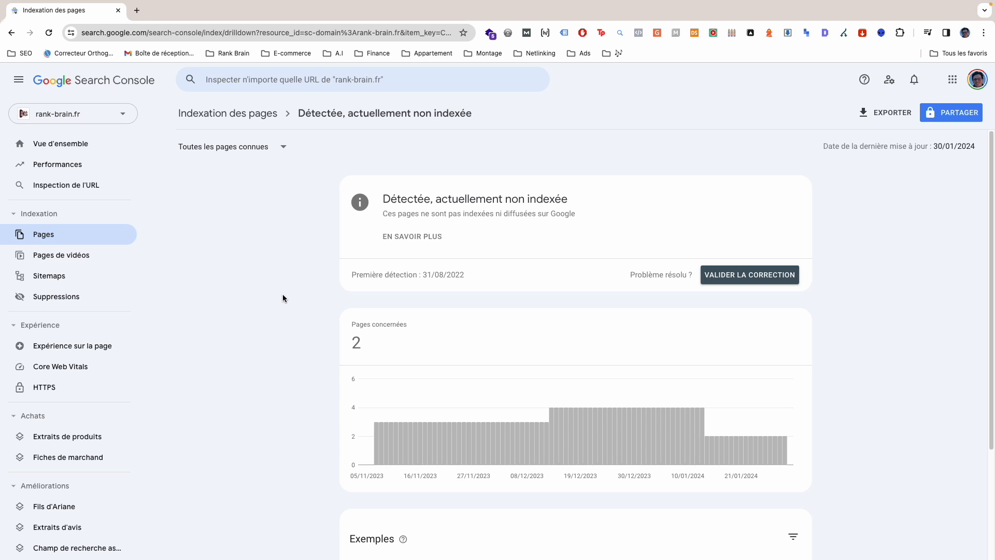
left_click_drag(402, 199, 547, 198)
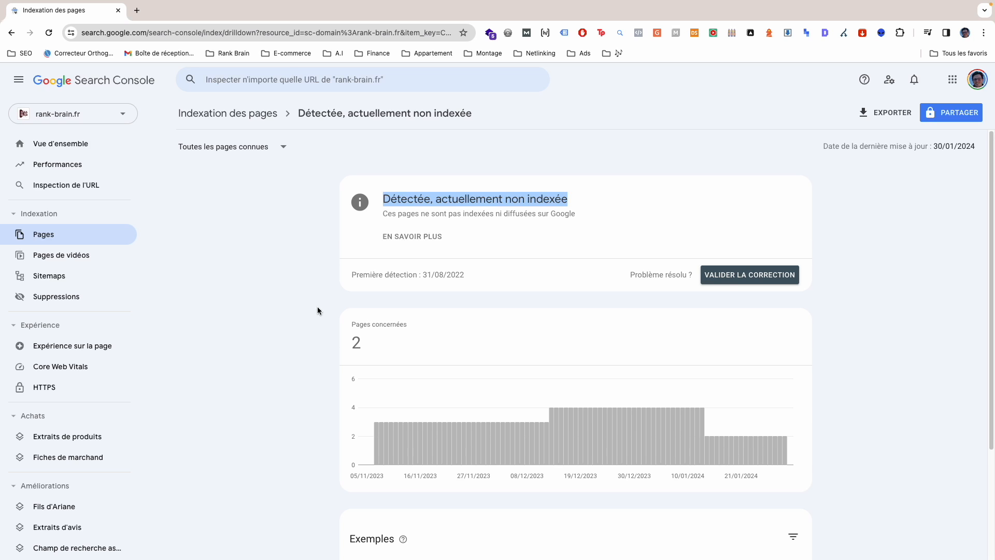
scroll(317, 311, "down", 3)
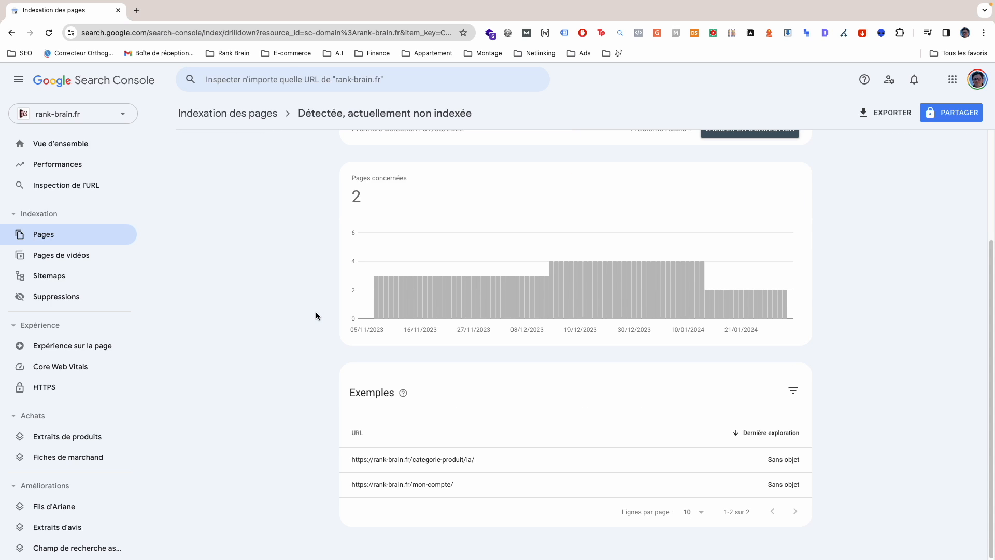
scroll(309, 332, "up", 3)
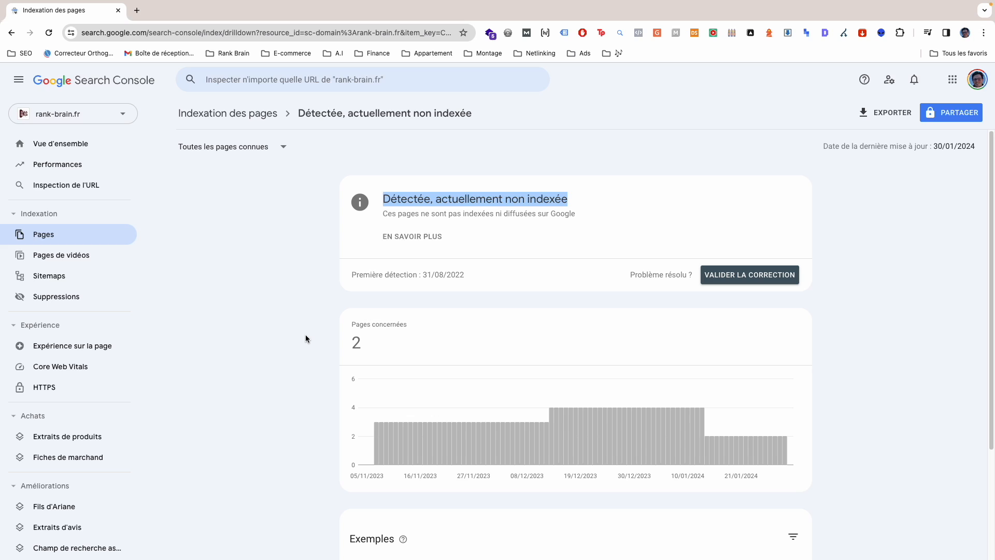
Step: Highlight the Détectée, actuellement non indexée title again and check the last crawl values of the example URLs
left_click(401, 200)
left_click_drag(400, 200, 584, 203)
left_click_drag(430, 200, 400, 200)
scroll(290, 310, "down", 3)
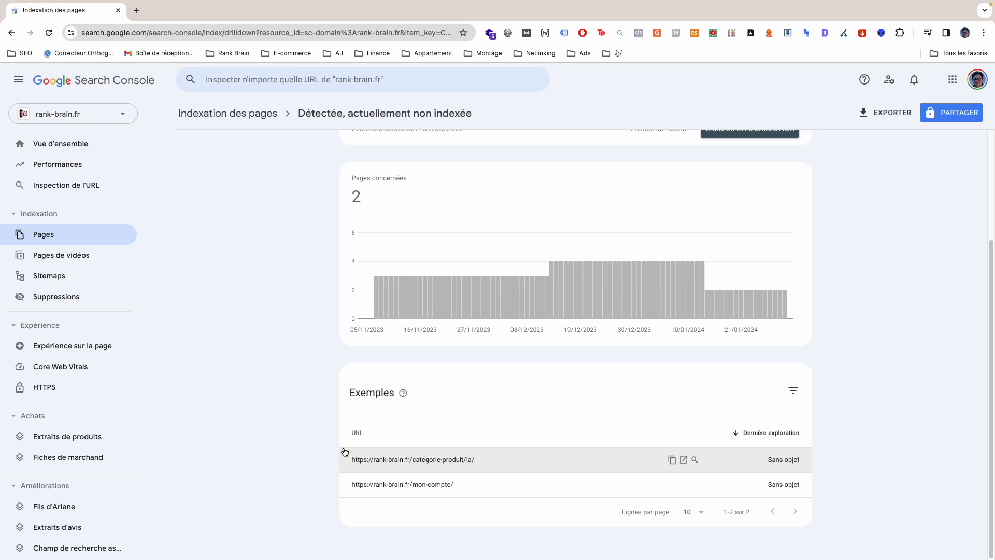
scroll(344, 452, "up", 3)
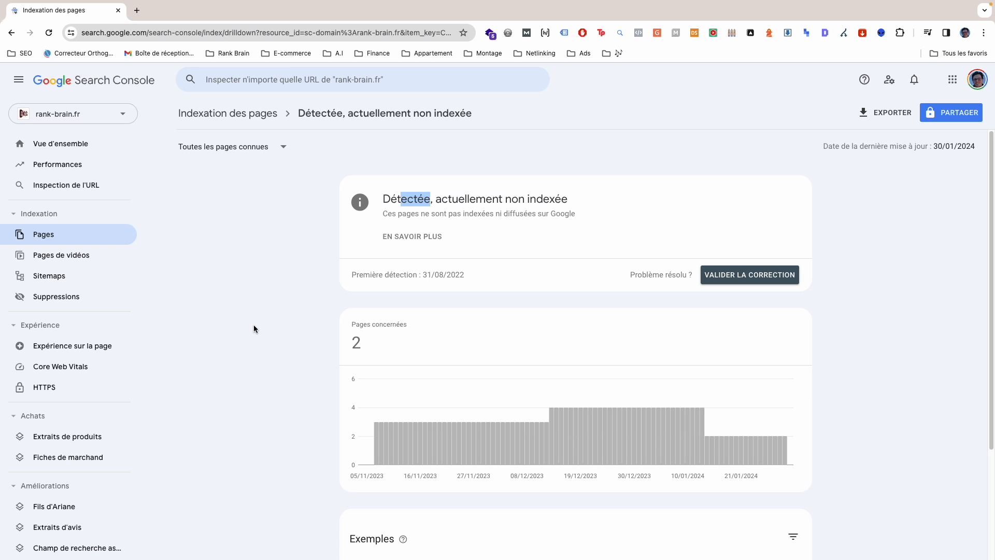
scroll(256, 362, "down", 3)
scroll(259, 373, "up", 3)
scroll(285, 409, "down", 3)
left_click_drag(455, 484, 351, 486)
key("ctrl+c")
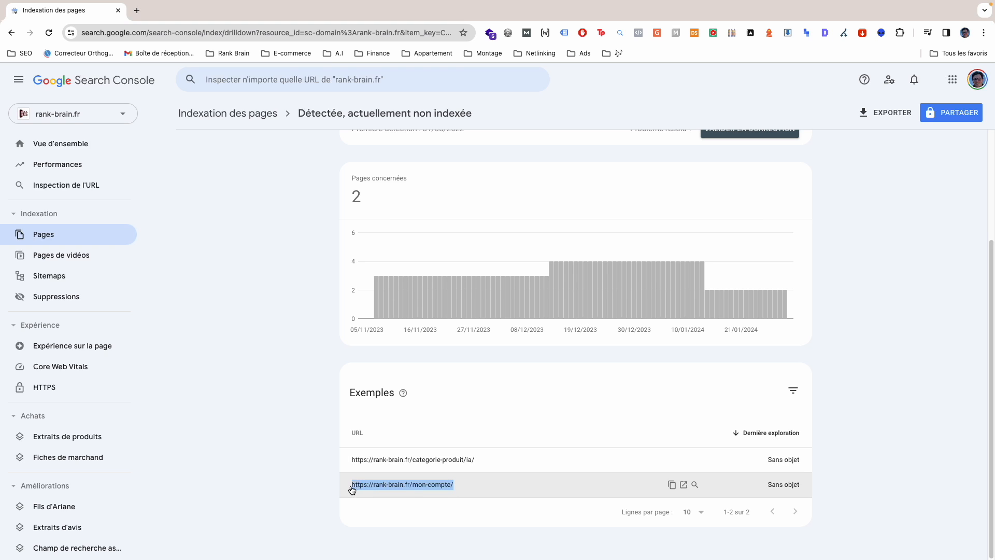
scroll(442, 393, "up", 3)
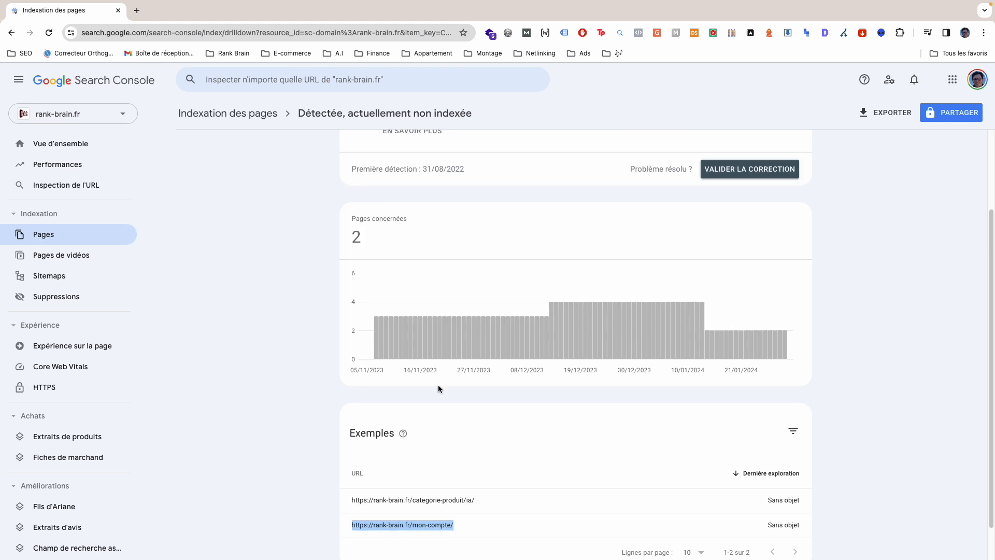
left_click(353, 80)
key("ctrl+v")
key("Return")
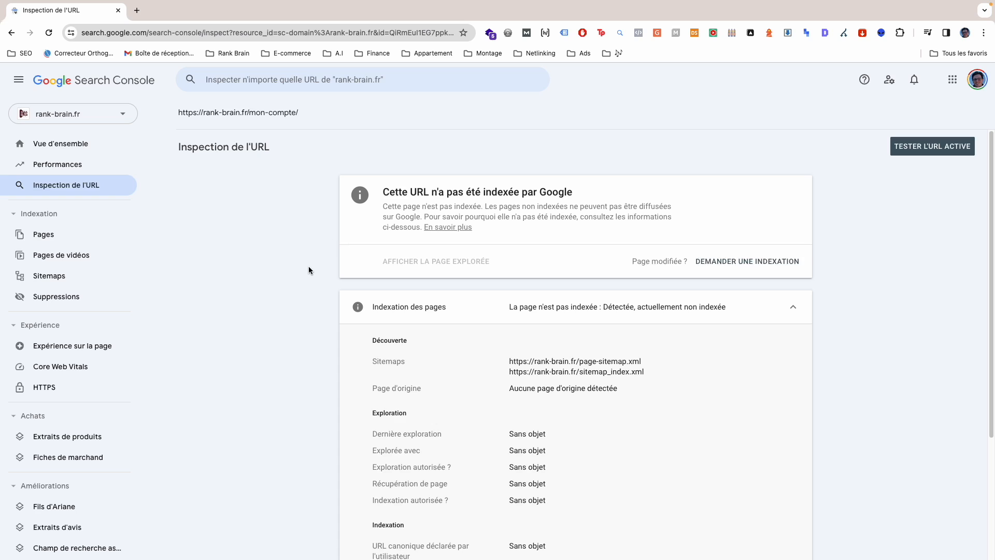
Step: Examine the discovery, crawl and indexing details of the /mon-compte/ inspection, highlighting the inspected URL and the index status heading
scroll(340, 282, "down", 1)
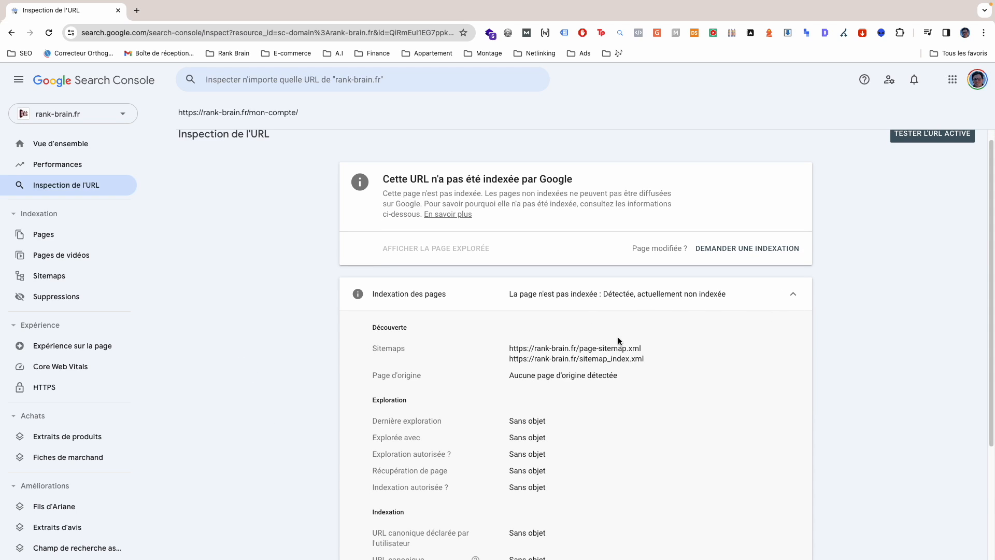
scroll(477, 378, "down", 1)
scroll(500, 357, "down", 5)
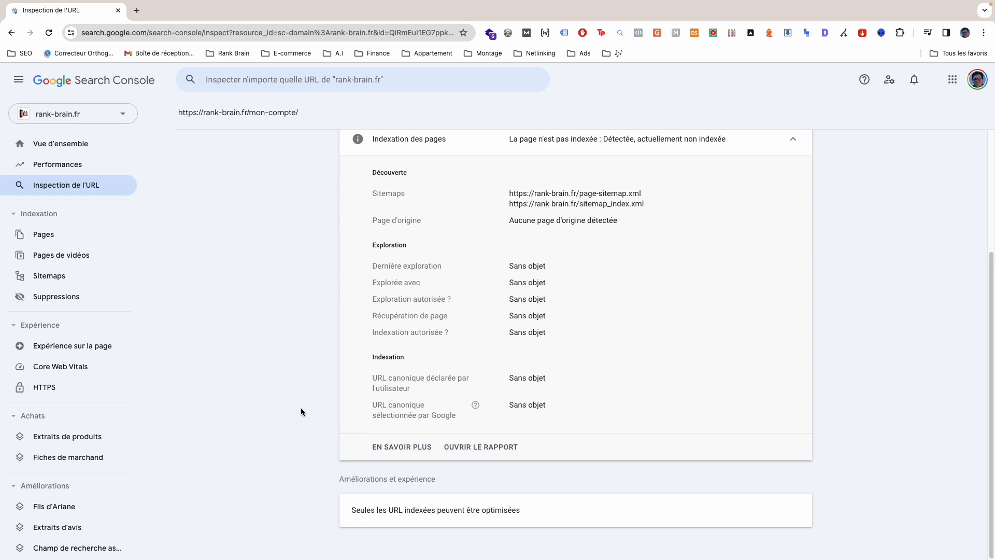
scroll(558, 392, "up", 5)
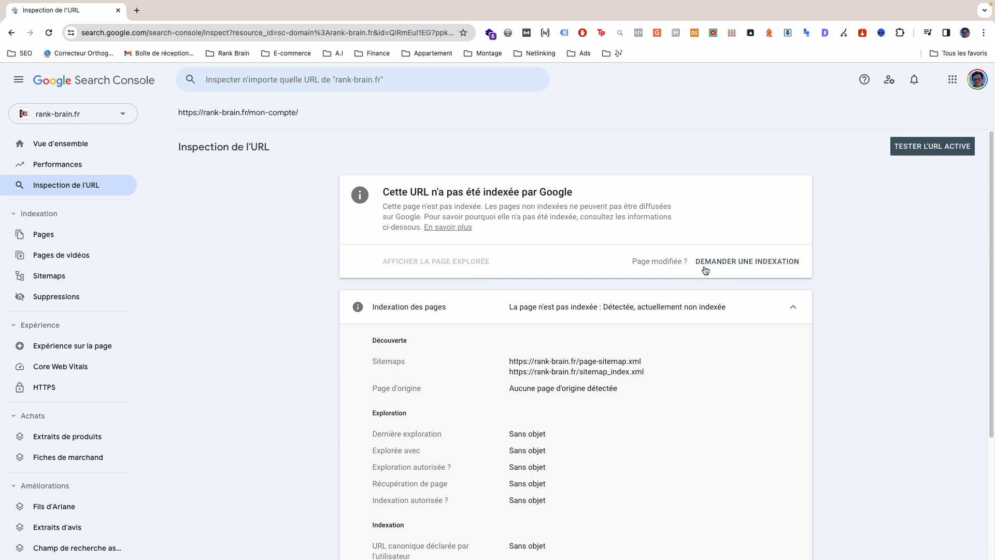
left_click_drag(309, 112, 180, 114)
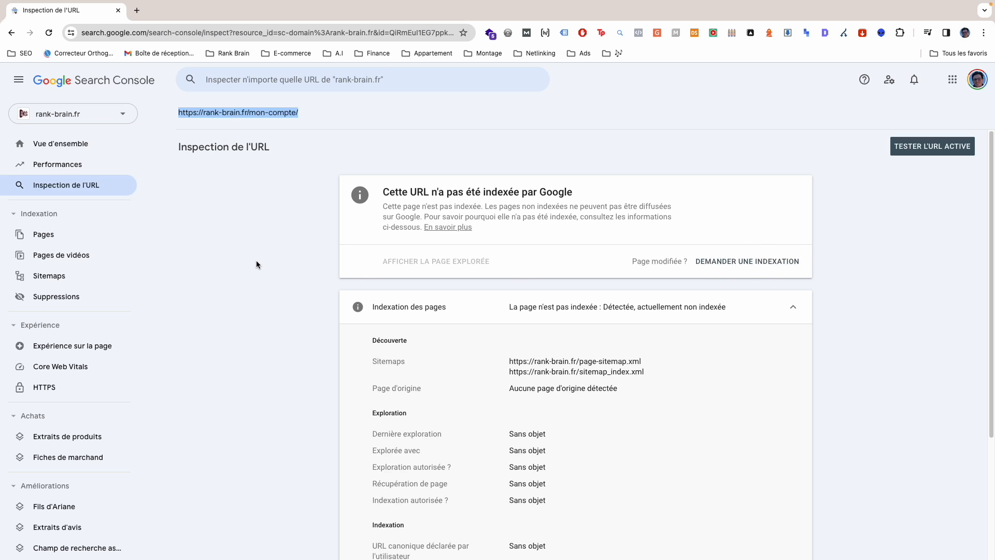
left_click(256, 245)
left_click_drag(385, 194, 572, 194)
left_click(337, 247)
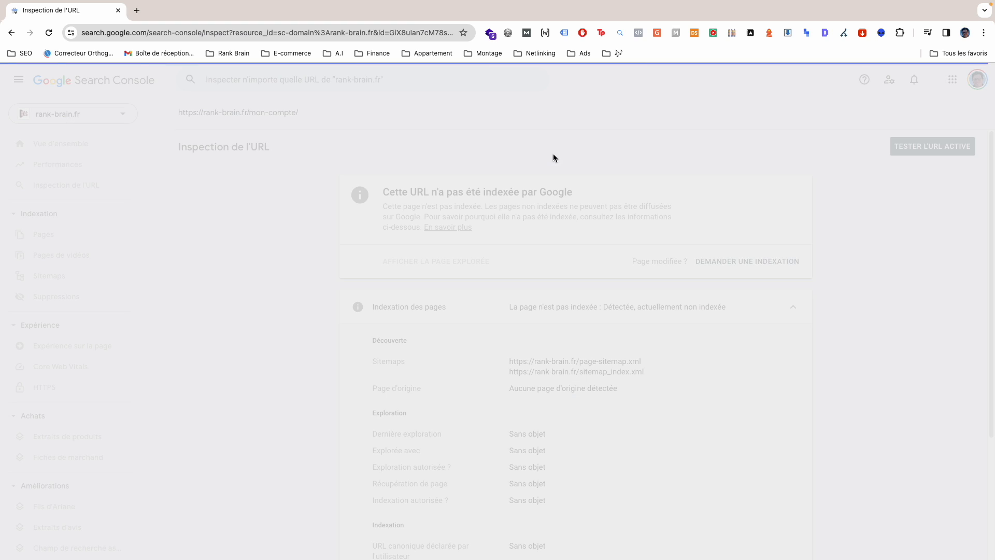
Step: Look over the live test of /mon-compte/, highlighting its verdict heading and the text under Découverte
triple_click(405, 209)
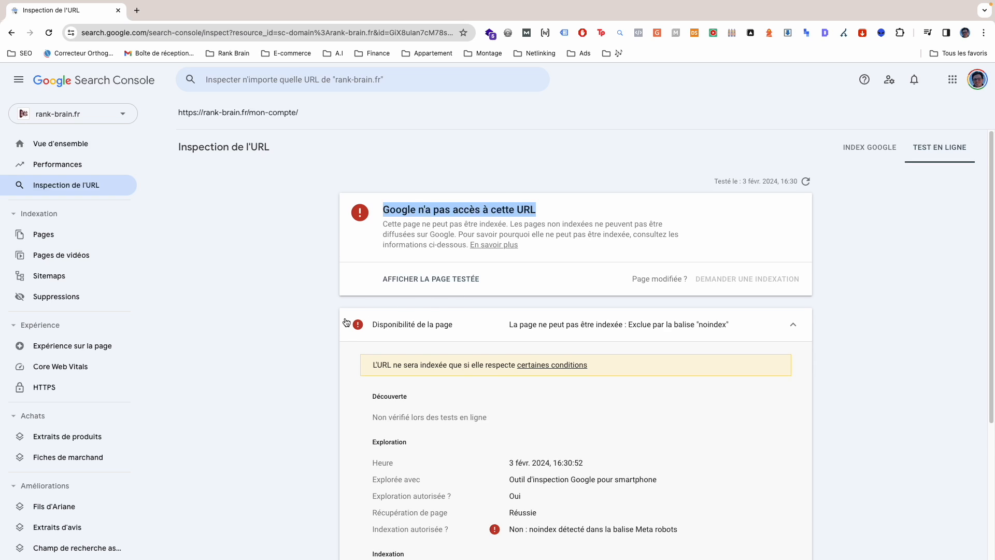
scroll(335, 321, "down", 3)
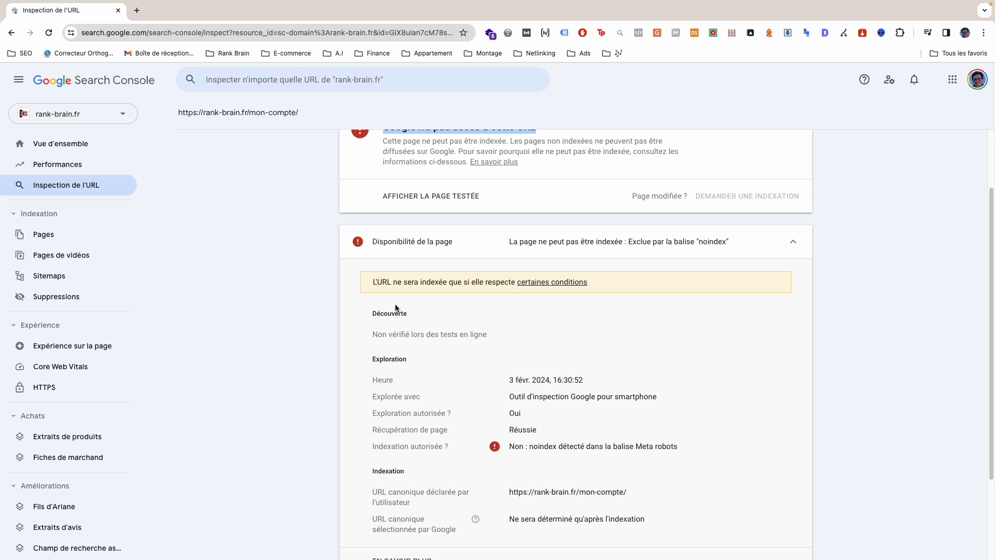
scroll(396, 308, "up", 3)
left_click_drag(384, 210, 415, 210)
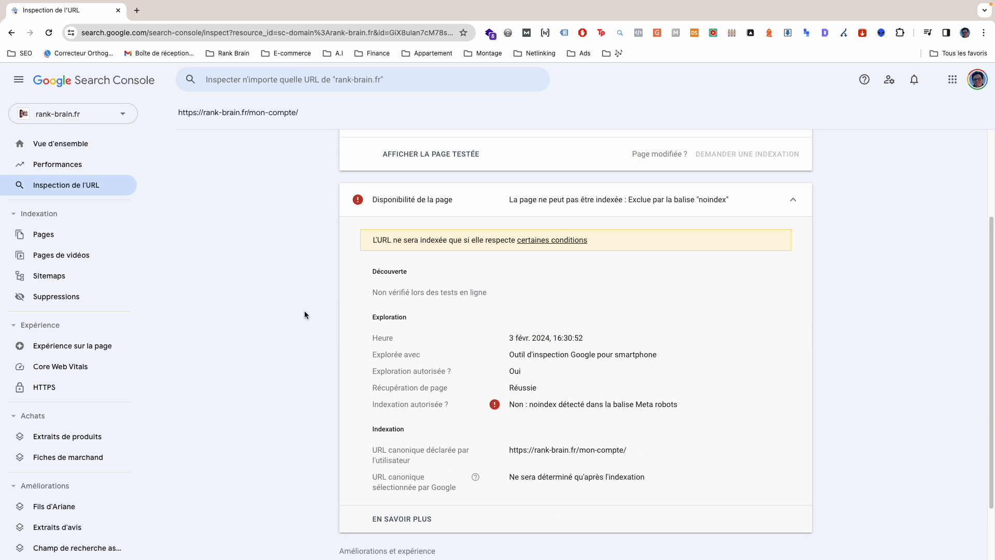
triple_click(380, 291)
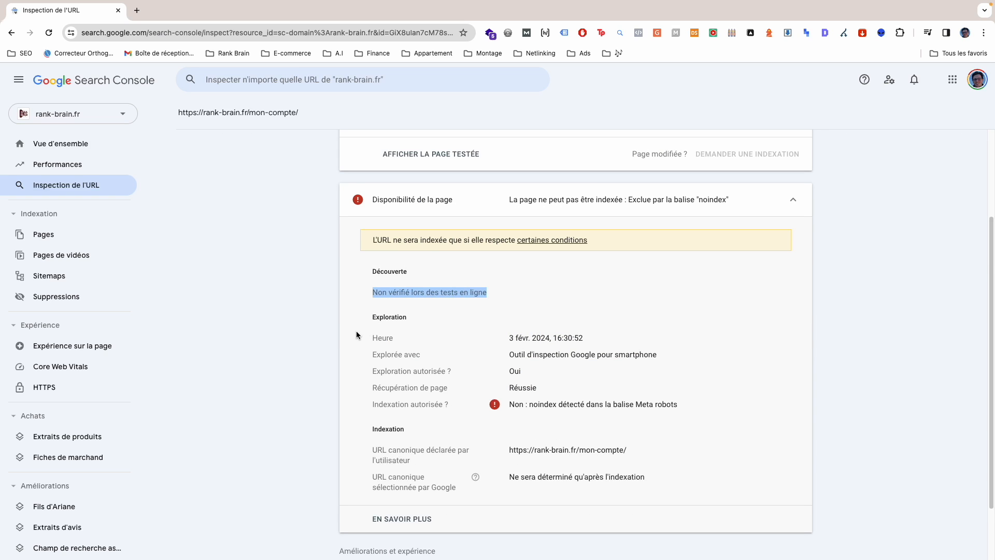
Step: Check the live test's Exploration and Indexation values, from Explorée avec down to the canonical URL declared by the site
scroll(360, 334, "down", 2)
triple_click(514, 282)
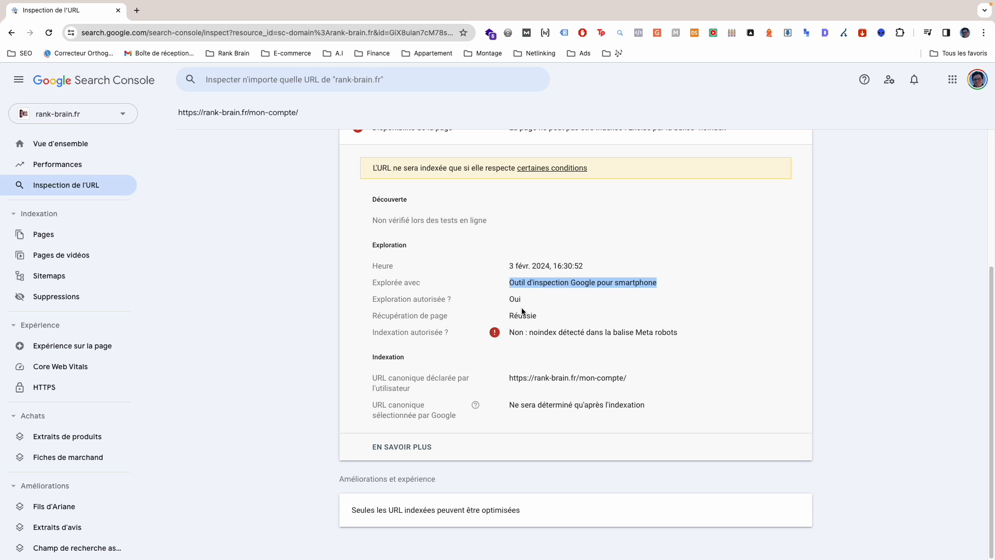
triple_click(516, 304)
triple_click(523, 315)
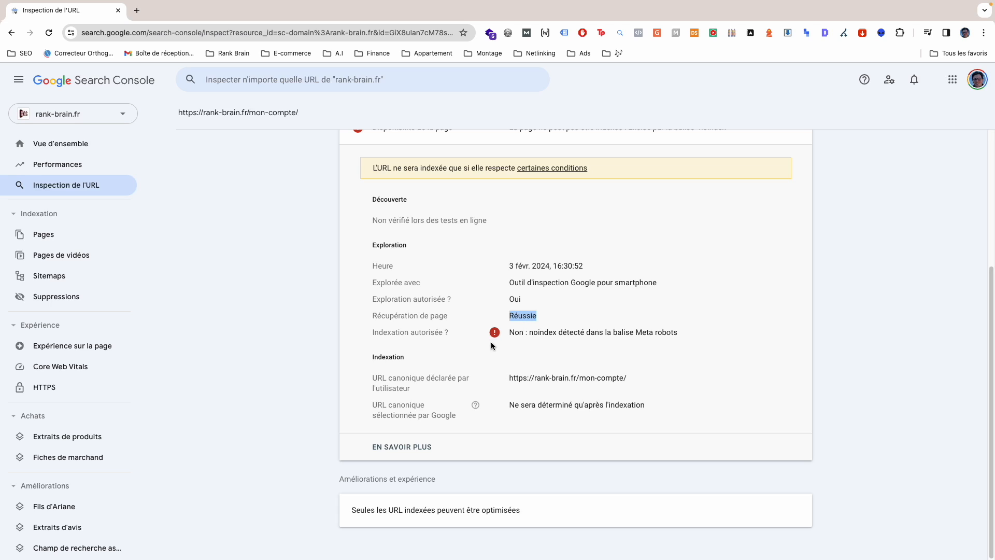
double_click(541, 334)
mouse_move(516, 377)
left_mouse_down()
mouse_move(644, 375)
mouse_move(505, 376)
left_mouse_up()
scroll(340, 371, "up", 4)
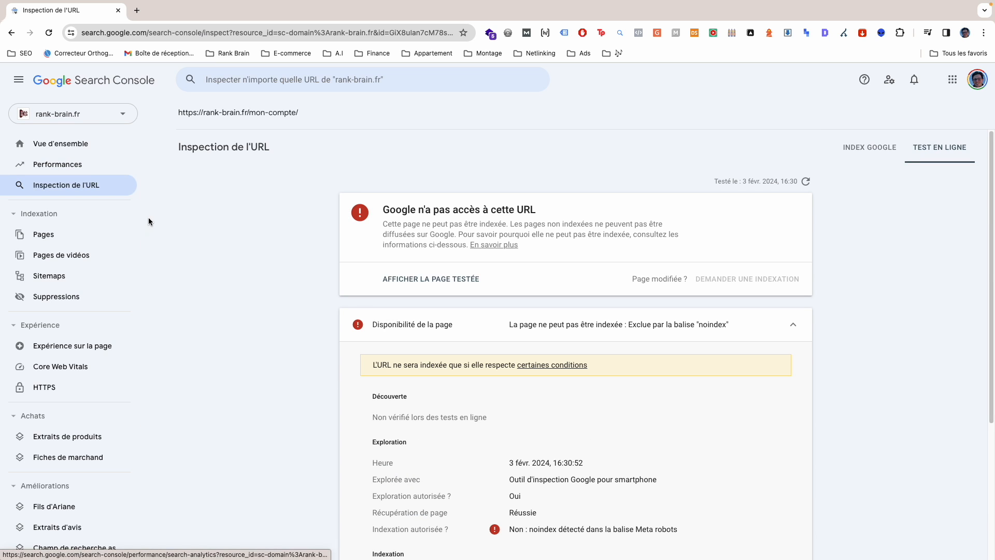
Step: Open the Indexation des pages report and look over its chart and the list of non-indexing reasons
left_click(85, 238)
scroll(412, 341, "down", 3)
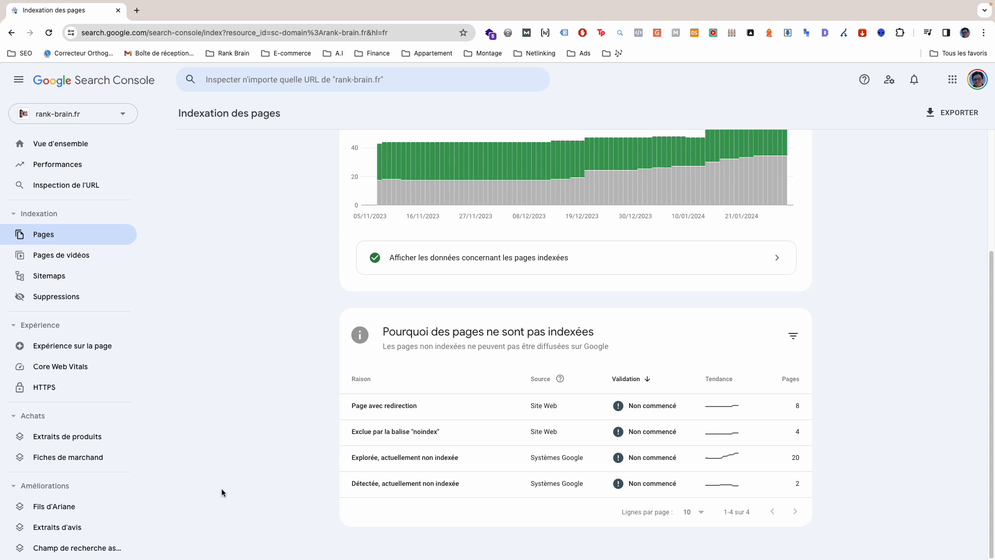
scroll(222, 490, "up", 3)
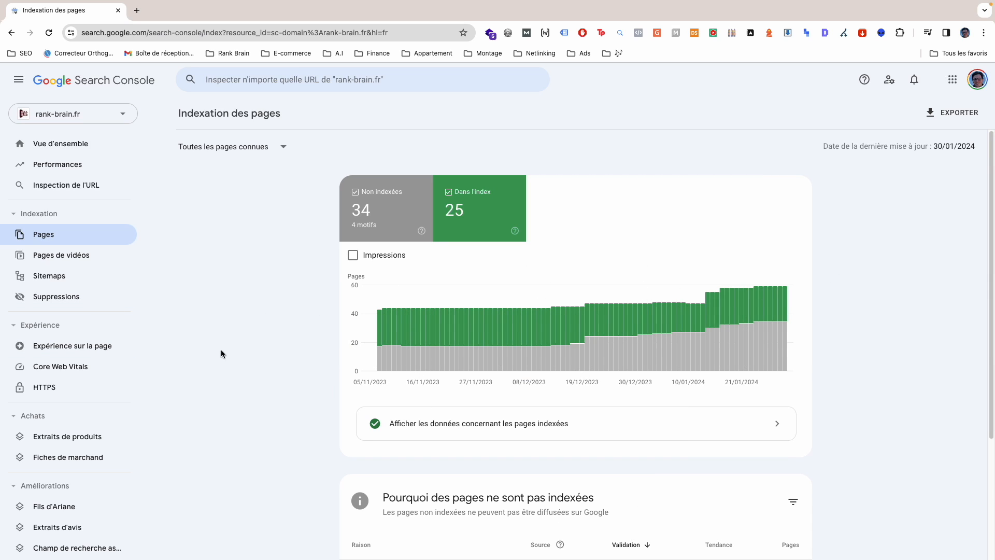
Step: Open the Pages de vidéos report and look over its chart and the reasons videos are not indexed
left_click(85, 265)
scroll(290, 353, "down", 3)
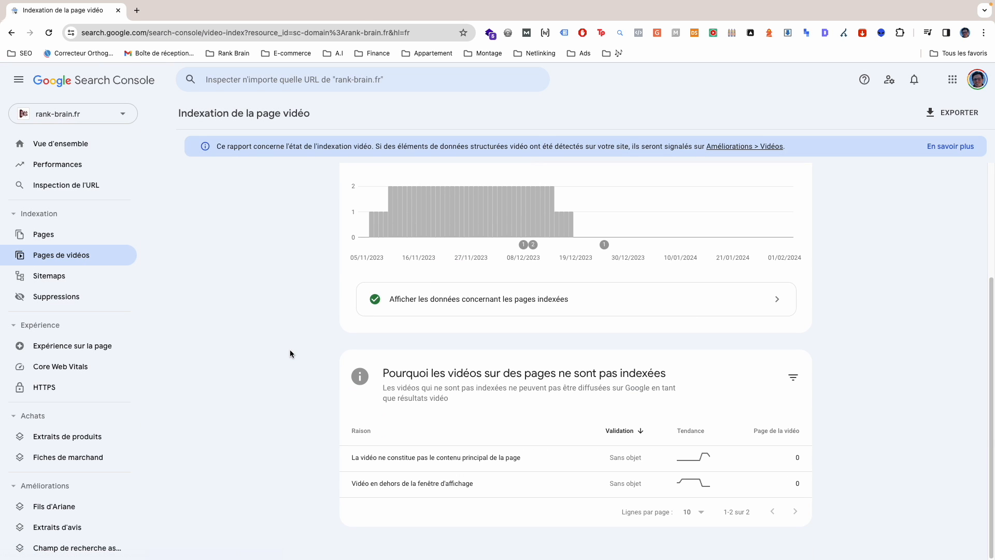
scroll(322, 371, "up", 1)
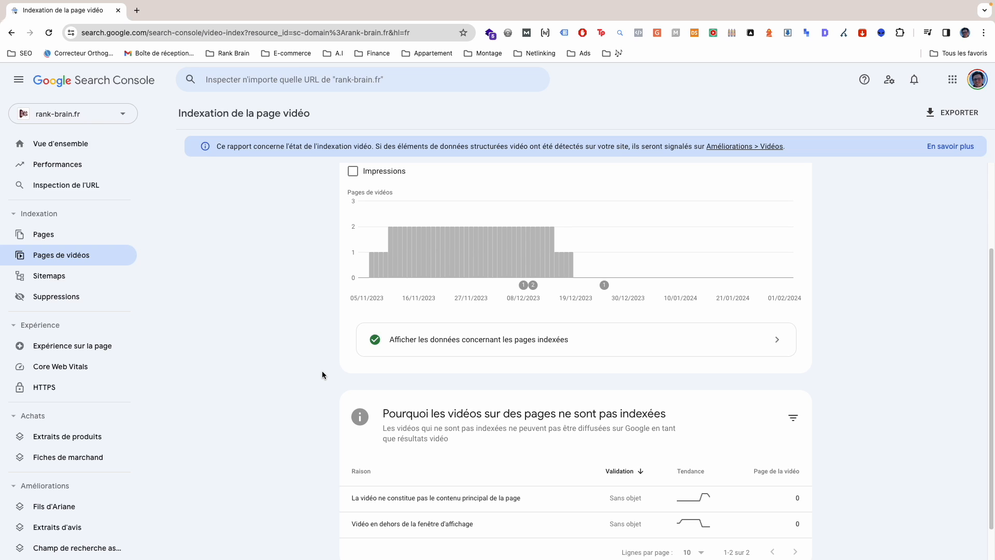
Step: Show the Sitemaps report and load rank-brain.fr/sitemap.xml in a new browser tab
left_click(52, 276)
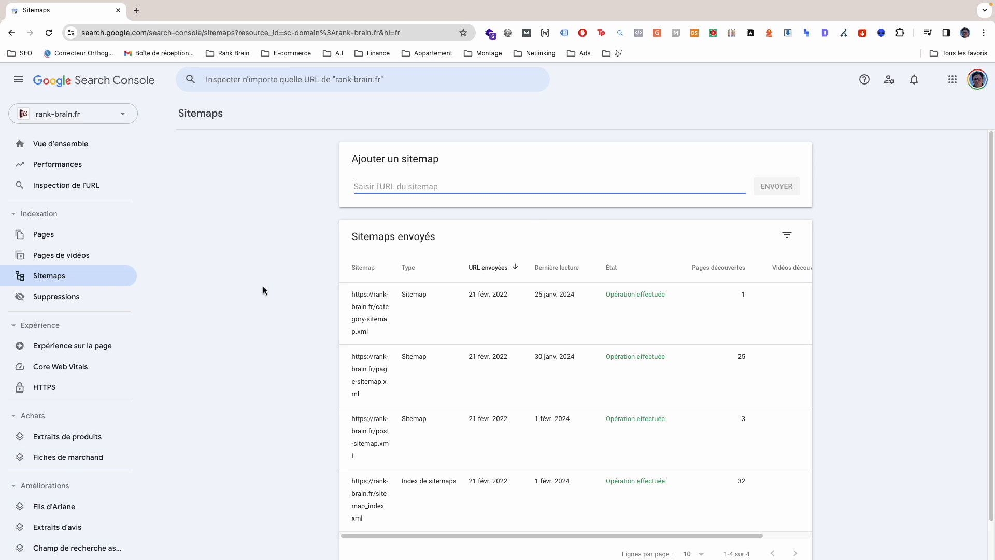
left_click(137, 11)
type("rank")
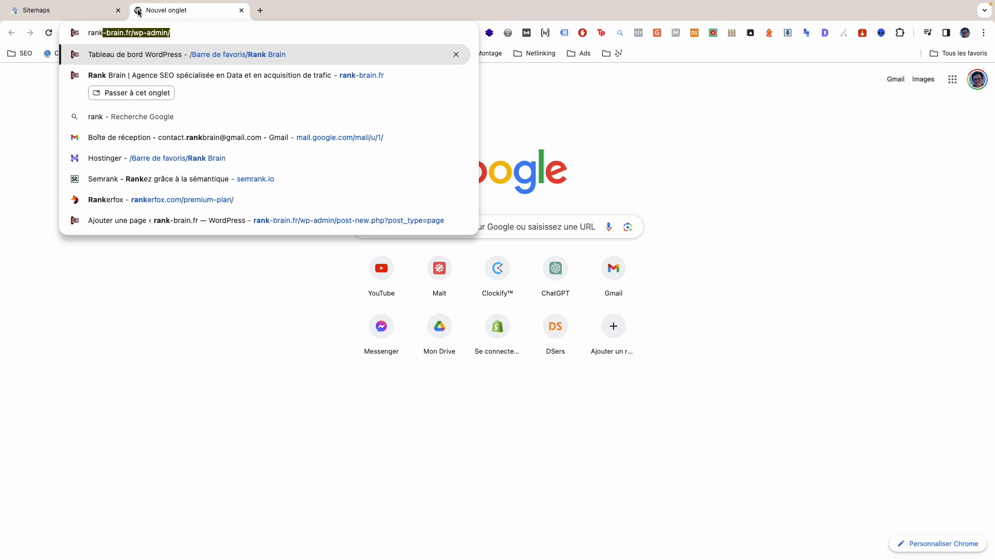
key("Right")
key("BackSpace")
key("BackSpace")
key("BackSpace")
key("BackSpace")
key("BackSpace")
key("BackSpace")
key("BackSpace")
key("BackSpace")
key("BackSpace")
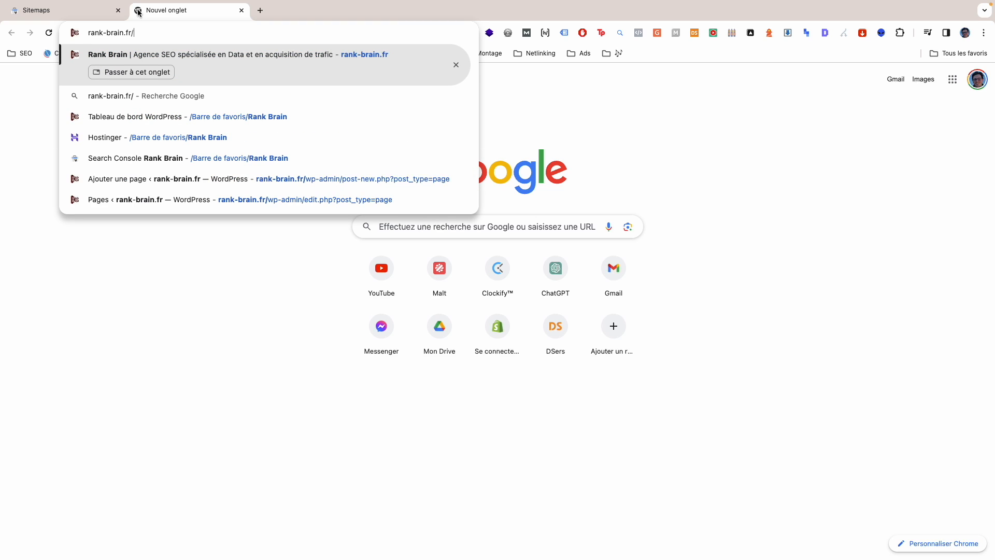
type("si")
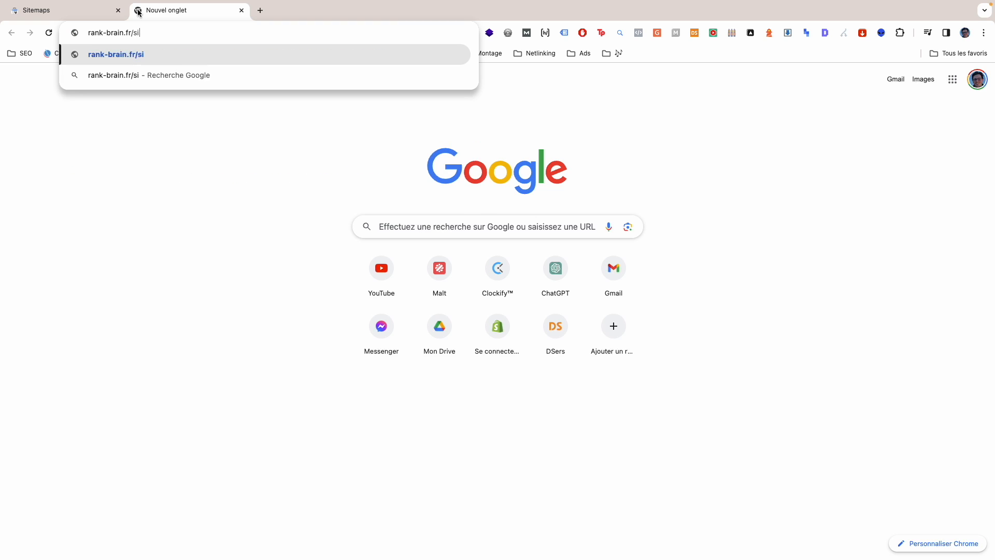
type("temap.xml")
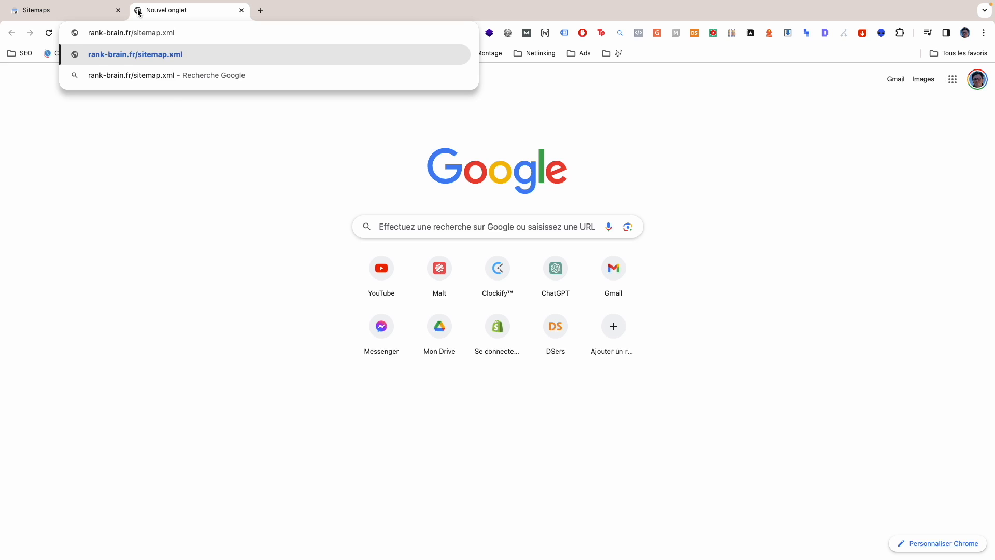
key("Return")
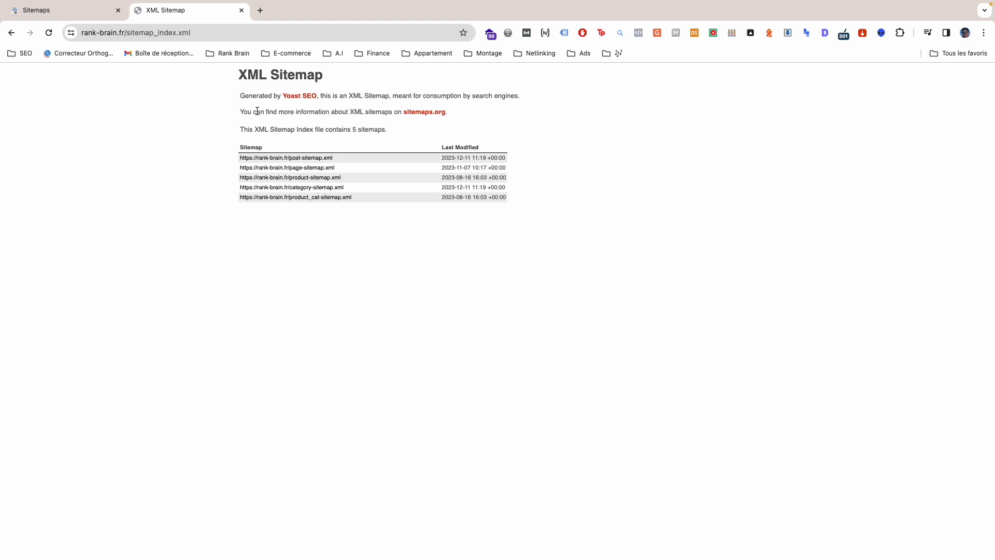
Step: Highlight the XML Sitemap title and the table listing the site's individual sitemaps
left_click_drag(242, 69, 323, 75)
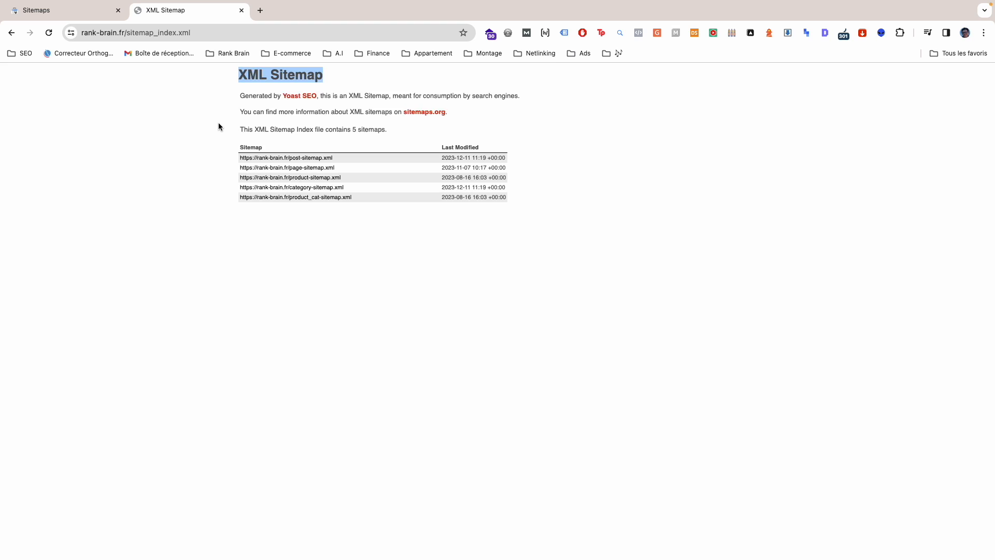
left_click(219, 152)
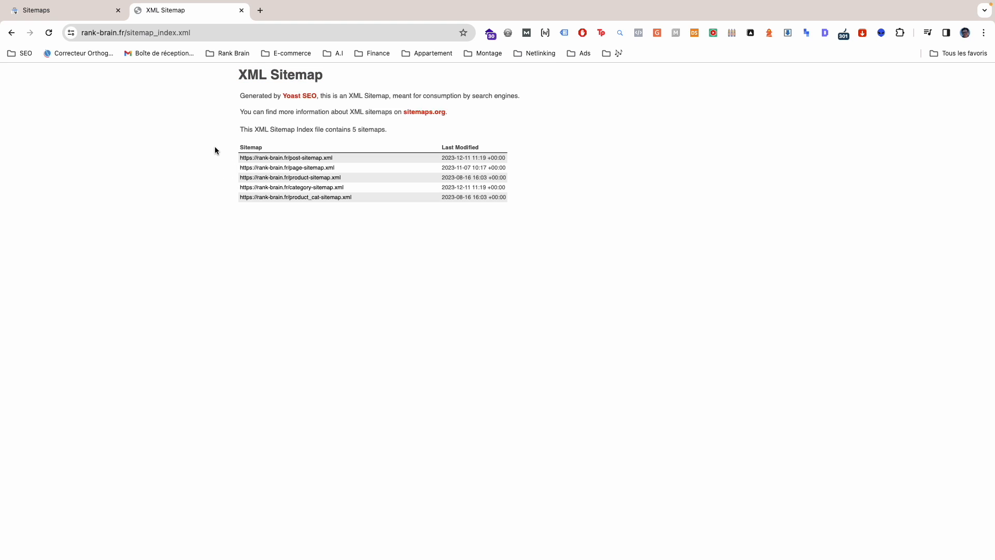
left_click_drag(232, 151, 353, 197)
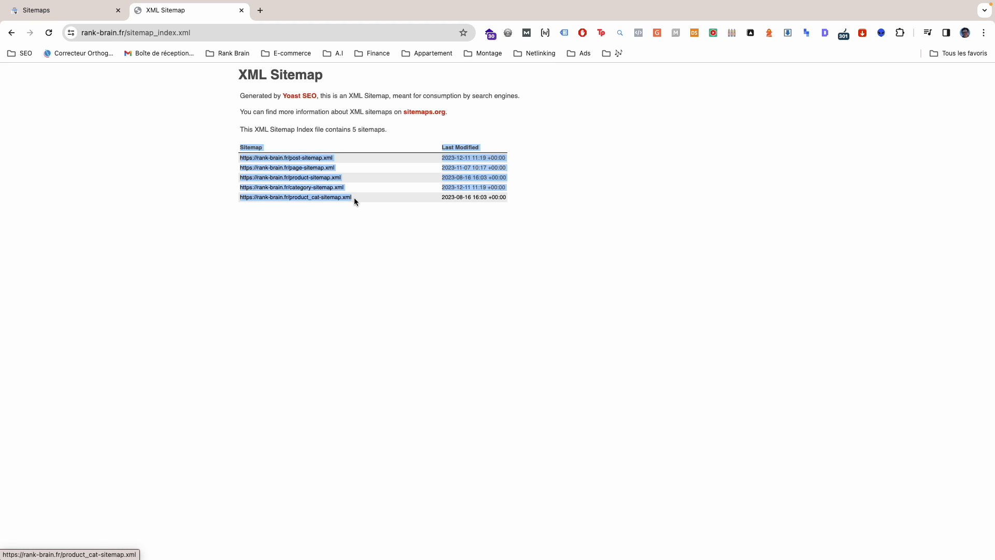
left_click(213, 161)
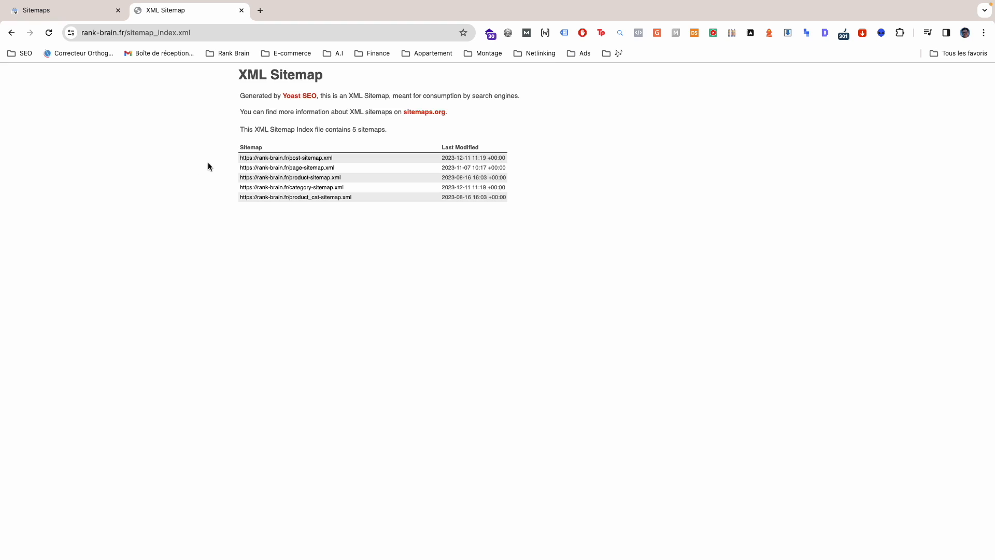
left_click_drag(222, 160, 280, 158)
key("super+c")
right_click(271, 157)
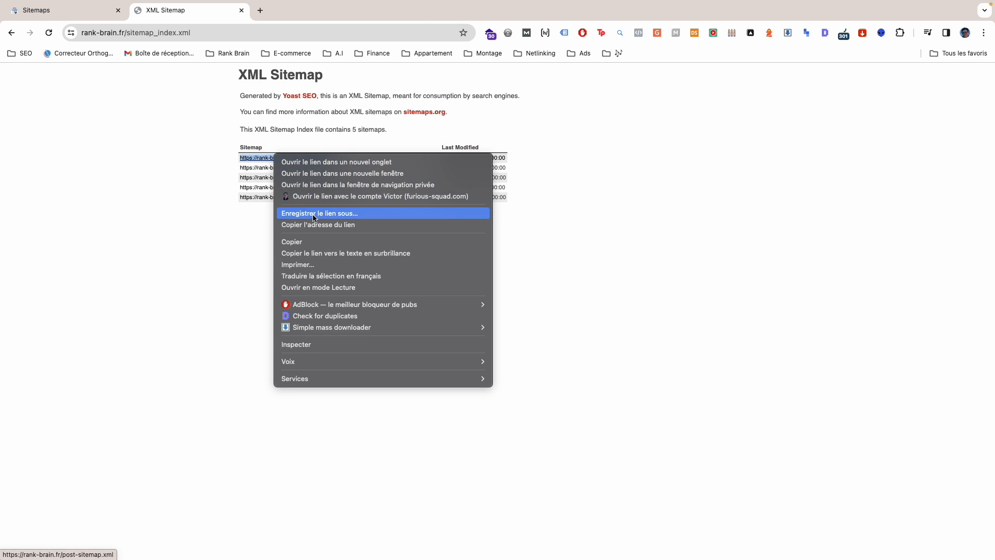
left_click(311, 224)
key("ctrl+shift+Tab")
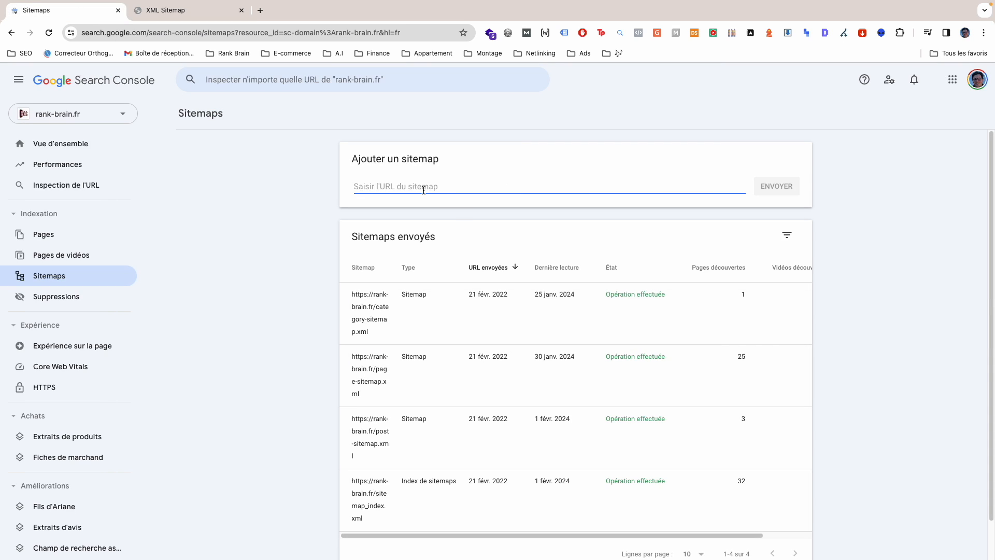
left_click(421, 186)
key("super+v")
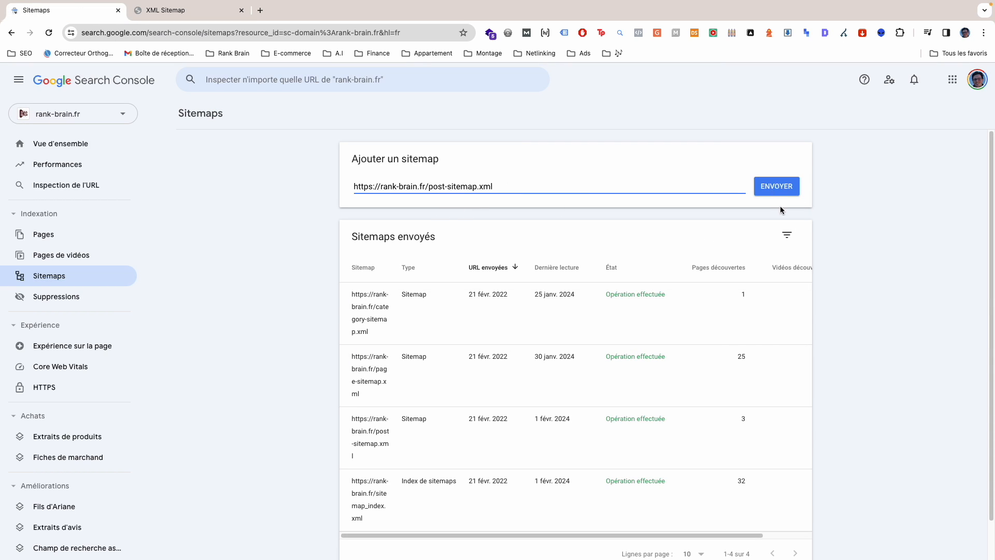
left_click(800, 195)
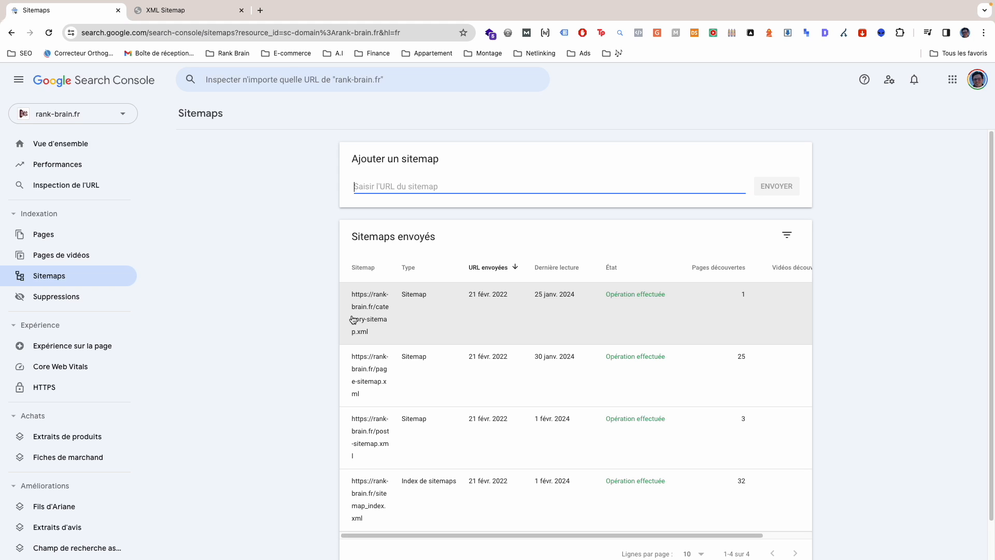
Step: Check the address of the rank-brain.fr/sitemap_index.xml page in the XML Sitemap tab and return to Search Console
left_click(167, 10)
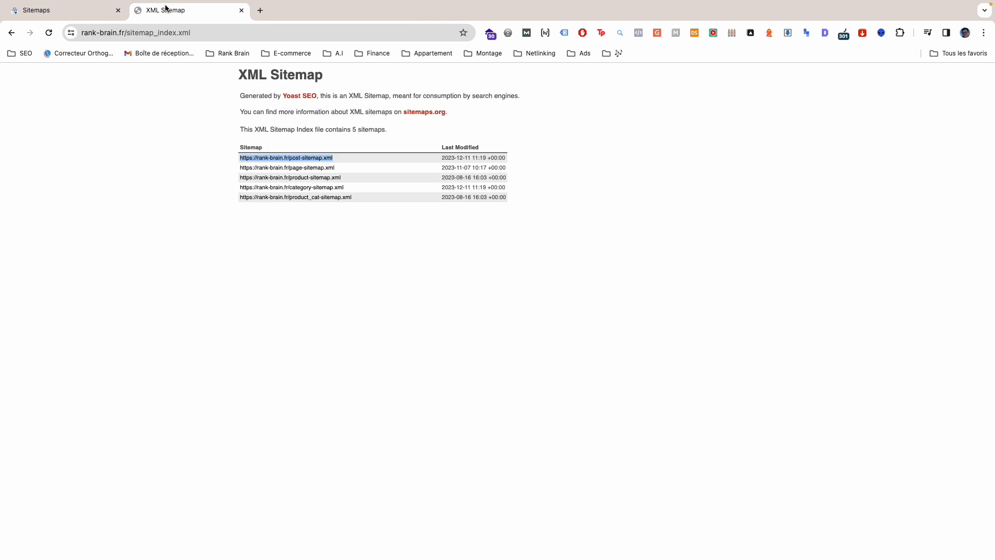
left_click(202, 37)
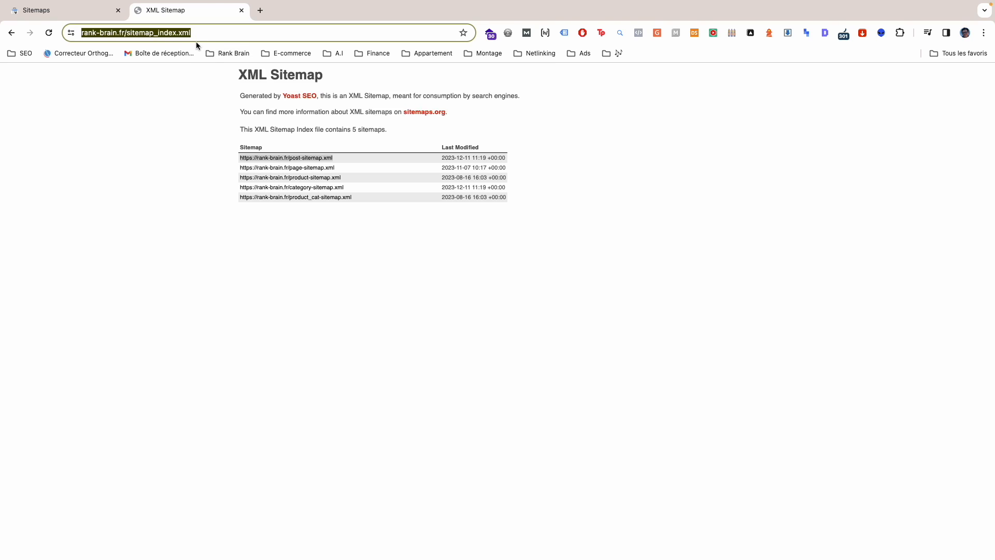
left_click(232, 153)
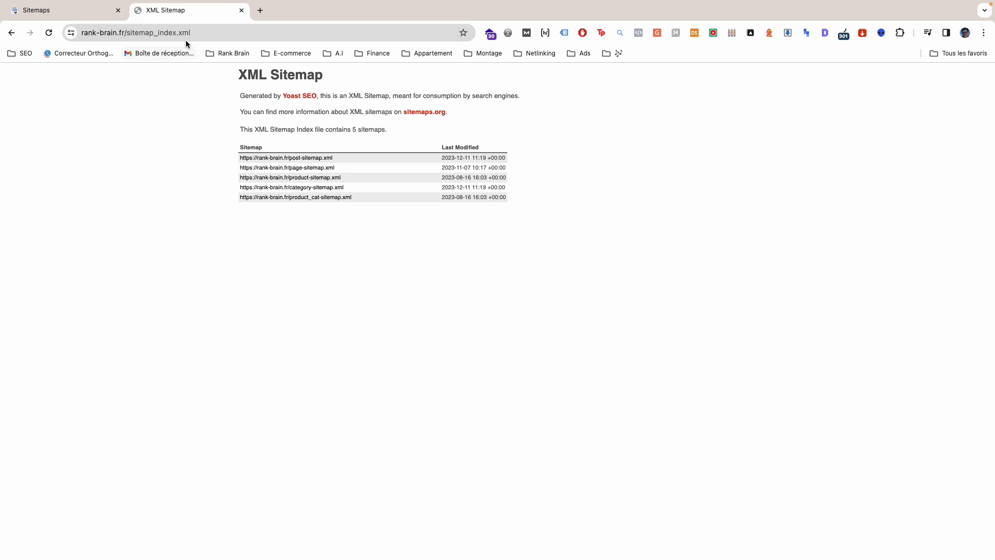
left_click(64, 11)
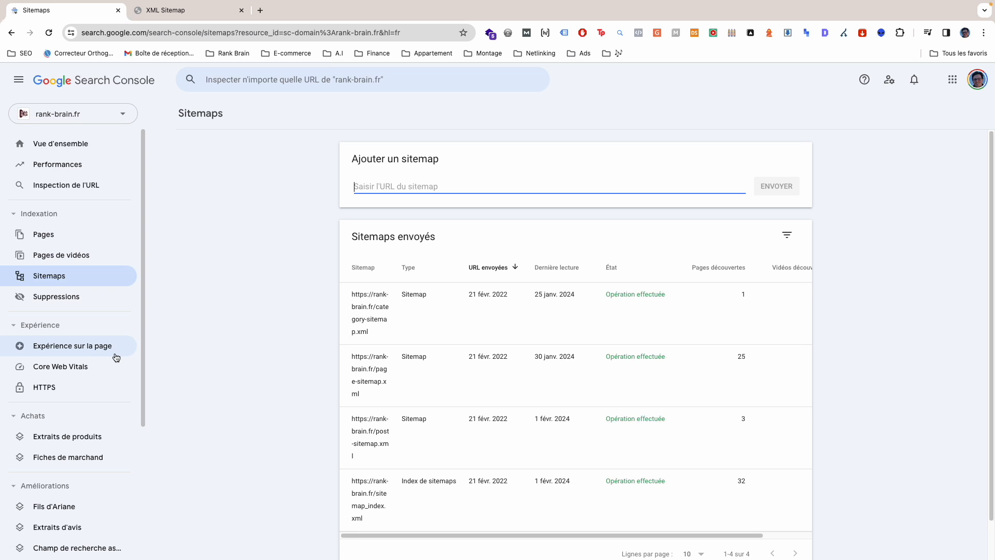
left_click(70, 305)
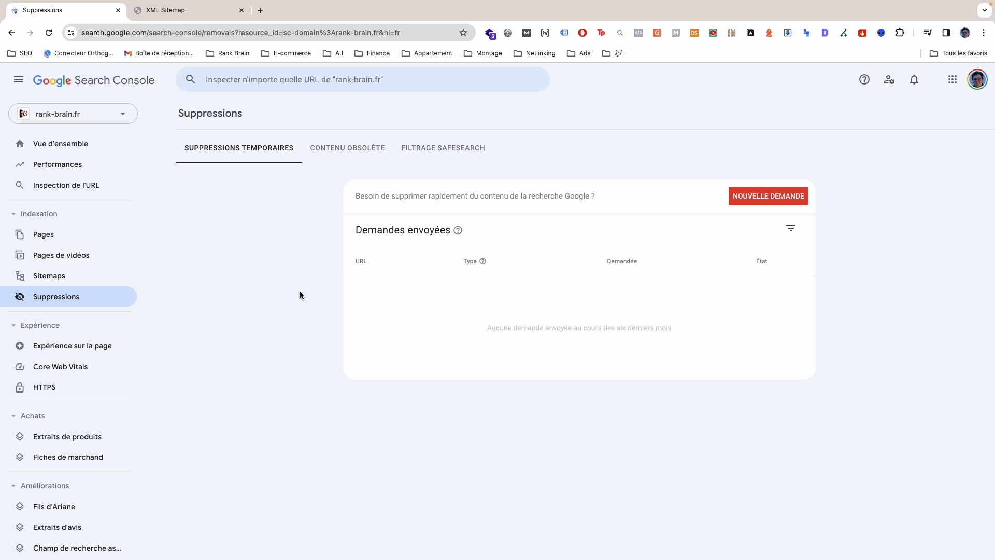
left_click(767, 197)
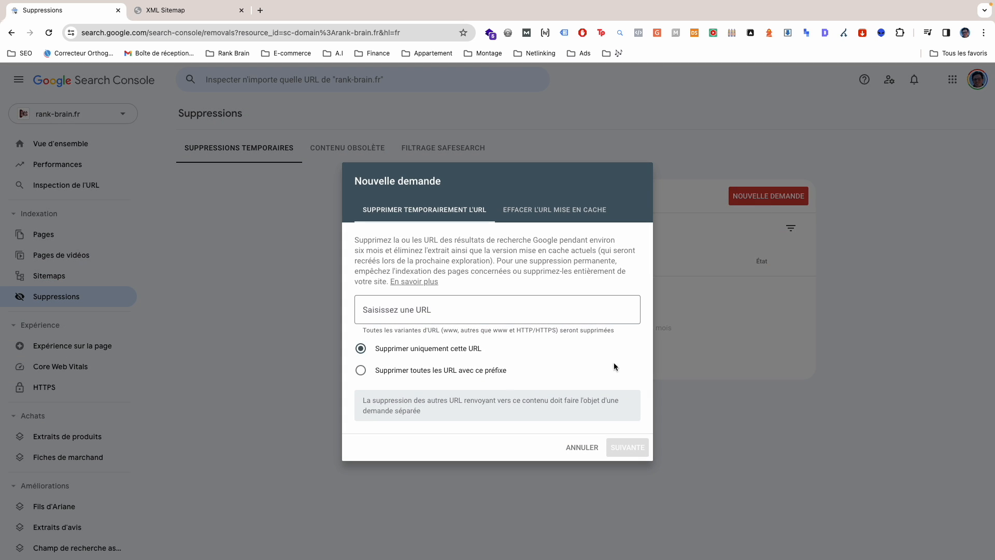
left_click(435, 311)
key("super+v")
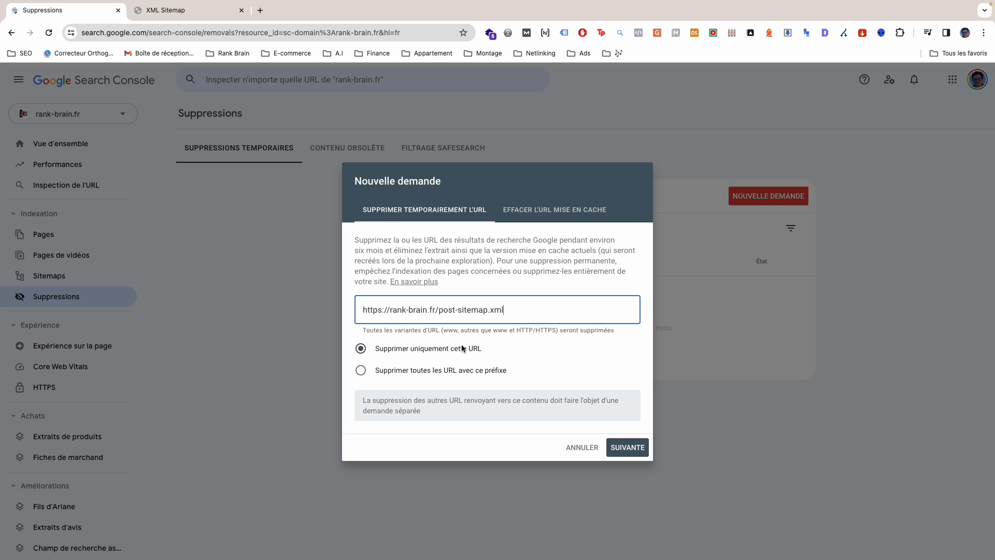
key("super+a")
key("BackSpace")
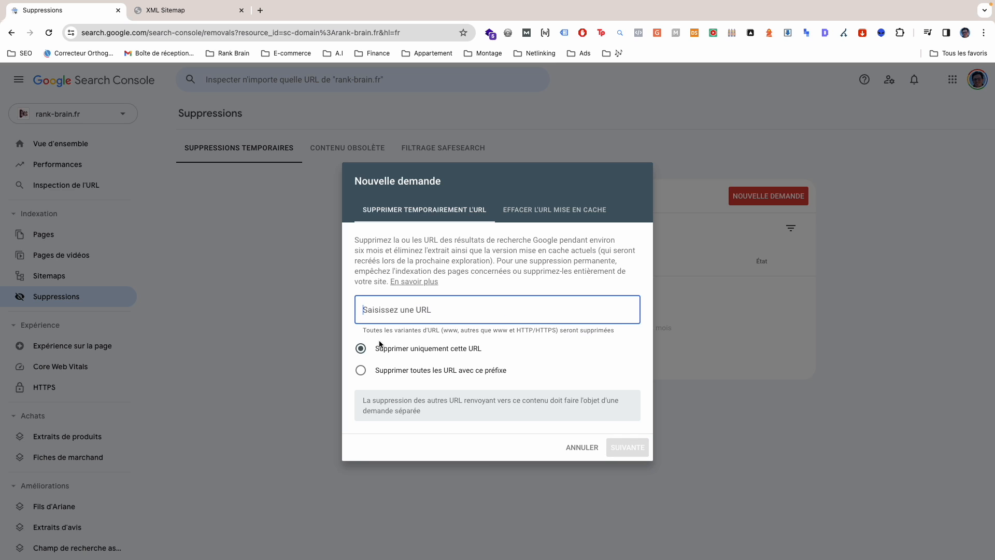
left_click(302, 324)
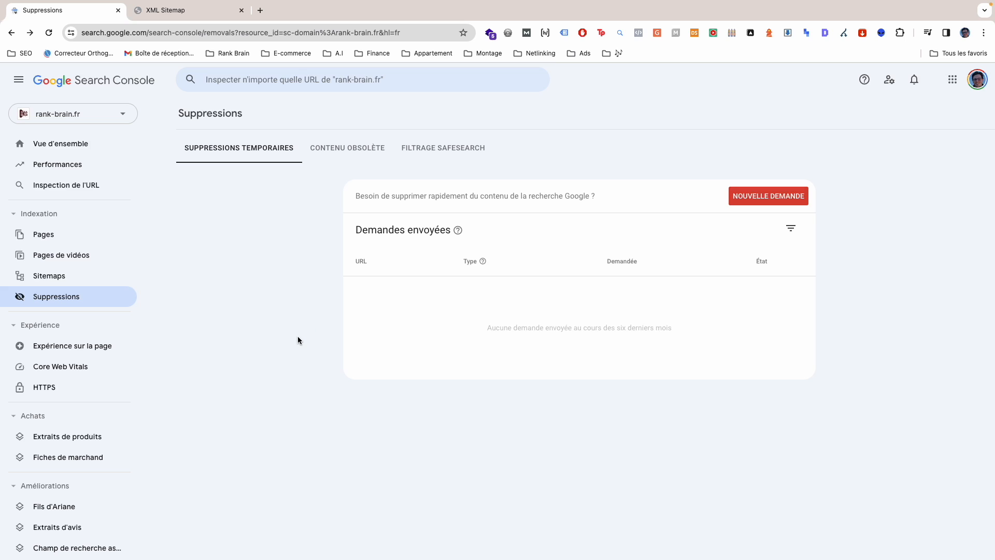
Step: Open the Expérience sur la page report and examine its Core Web Vitals and HTTPS cards
left_click(83, 346)
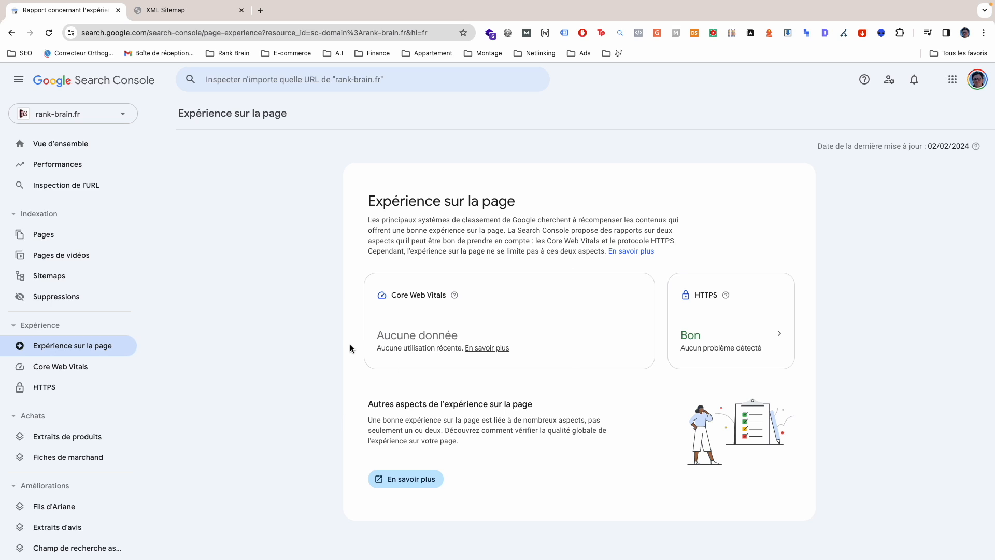
left_click(455, 296)
left_click(313, 332)
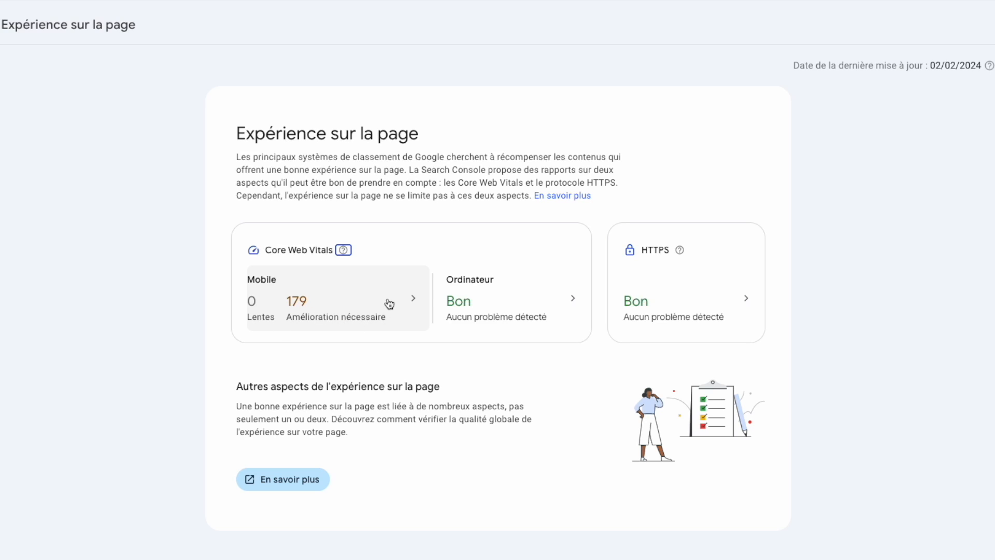
left_click(359, 290)
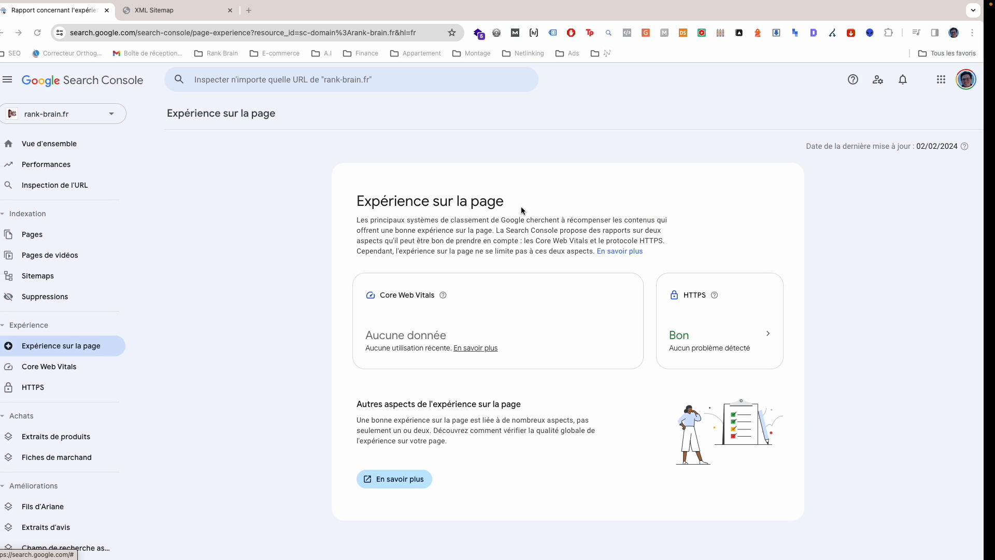
Step: Look over the Core Web Vitals report for mobile and desktop, and open the HTTPS report, dismissing its introductory tip
left_click(79, 362)
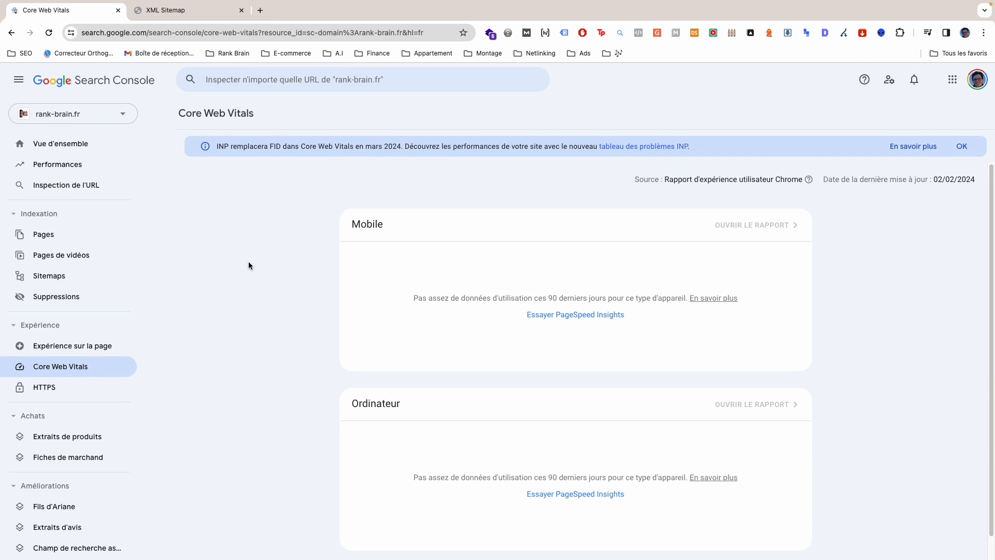
scroll(372, 230, "down", 1)
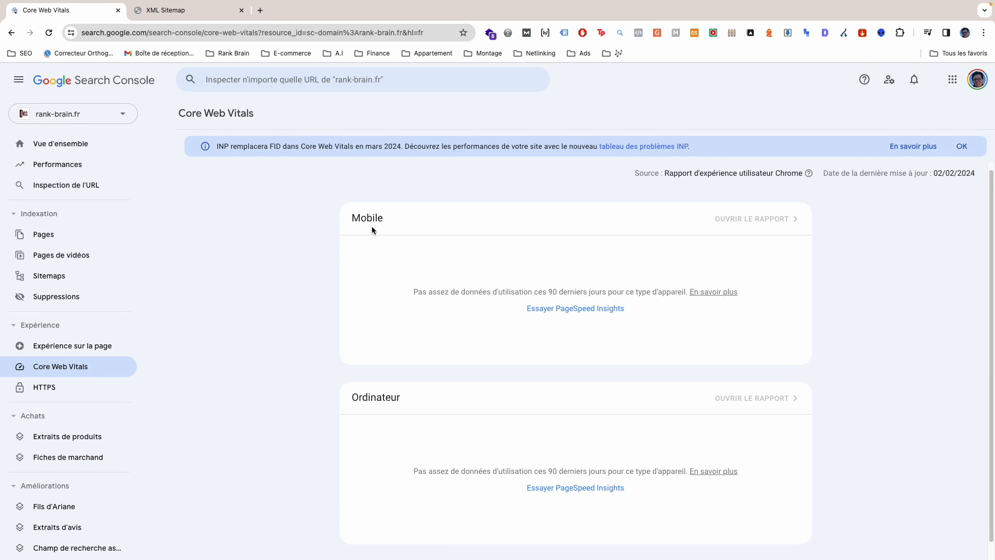
scroll(280, 352, "down", 2)
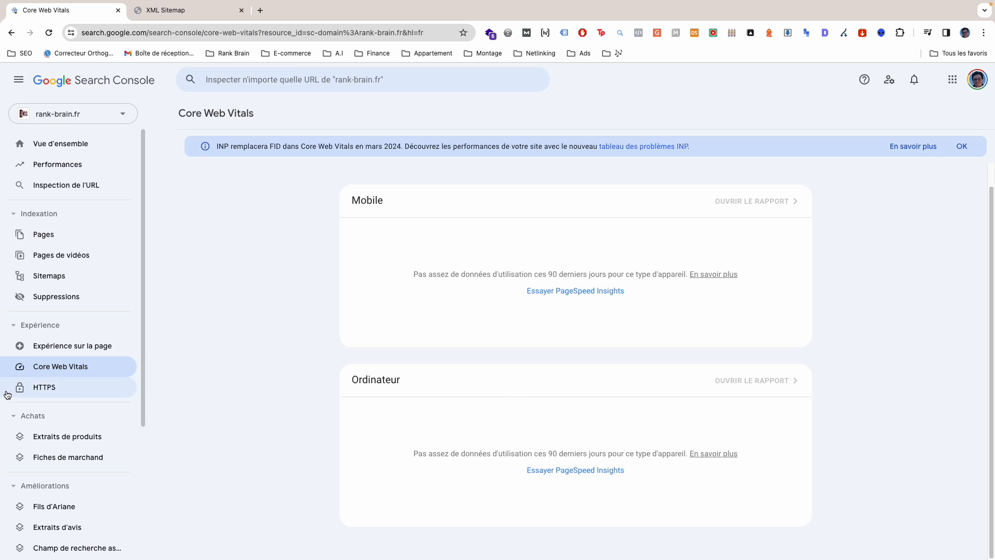
left_click(60, 389)
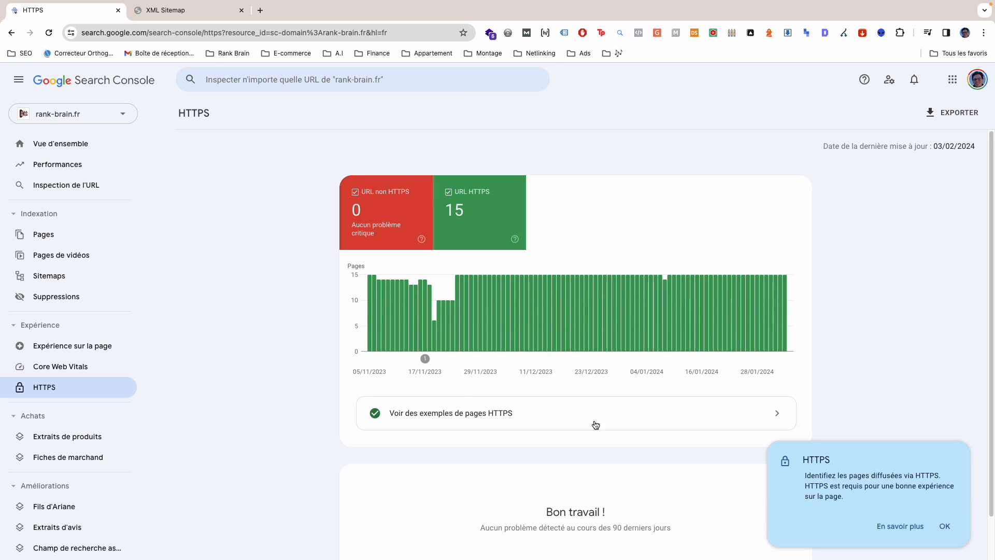
left_click(942, 525)
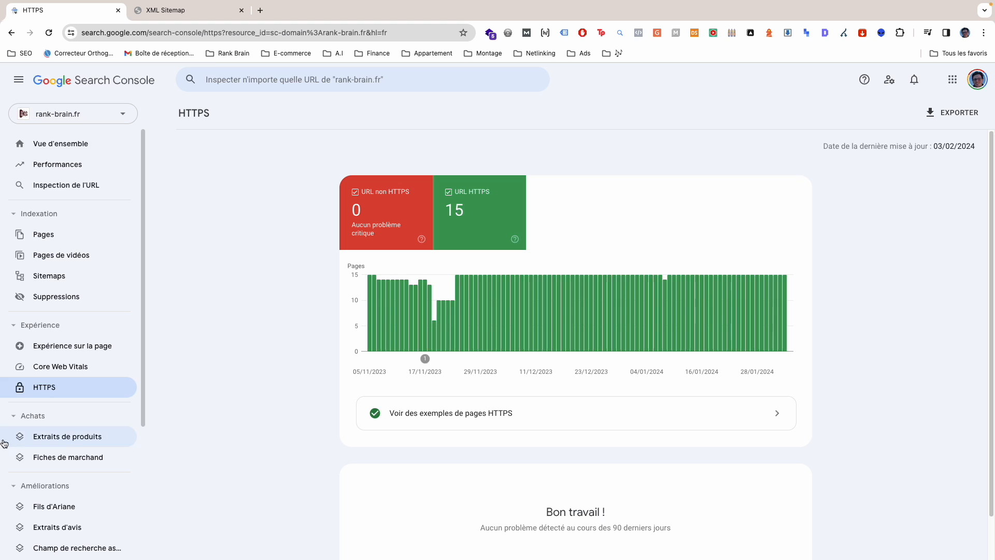
Step: Open the Extraits de produits report and review its chart and the suggested improvements to item appearance
left_click(67, 436)
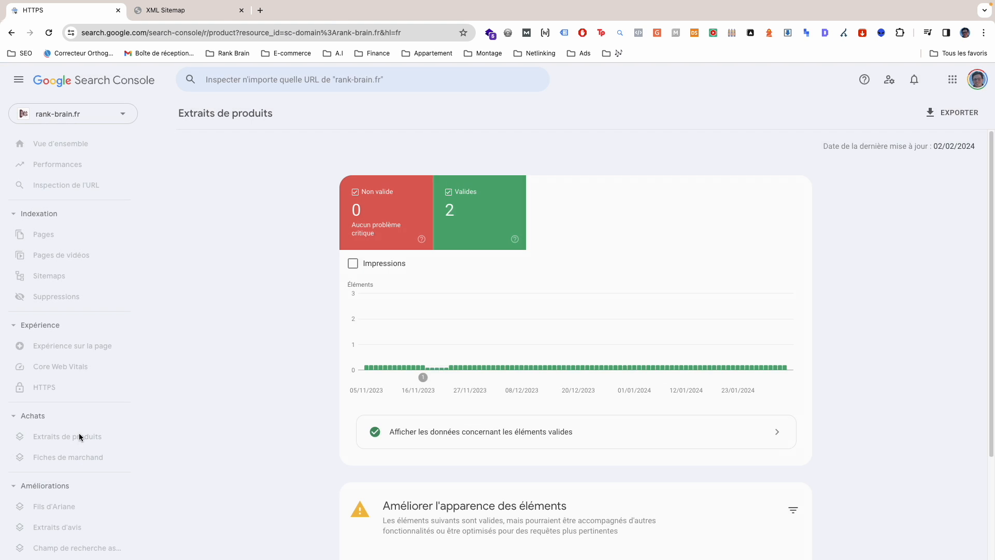
scroll(243, 392, "down", 4)
scroll(296, 406, "up", 2)
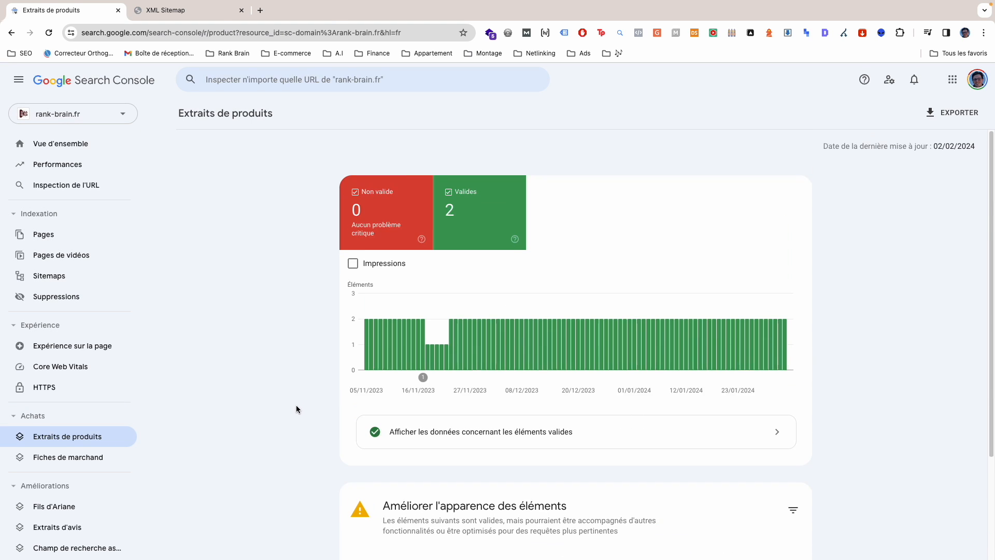
scroll(297, 406, "down", 3)
scroll(341, 398, "up", 3)
scroll(160, 366, "down", 3)
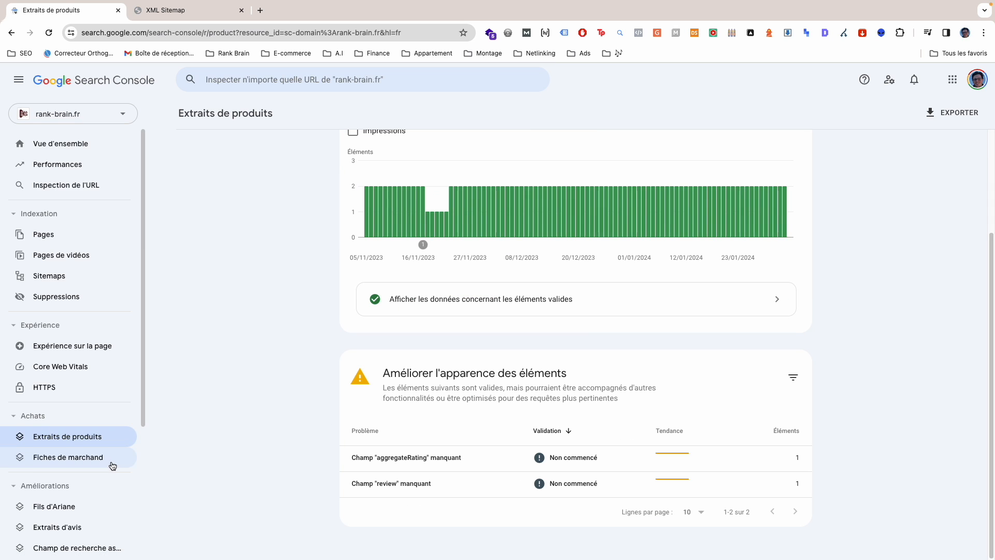
Step: Open the Fiches de marchand report and review why items are invalid and which improvements are suggested
left_click(80, 463)
left_click(294, 318)
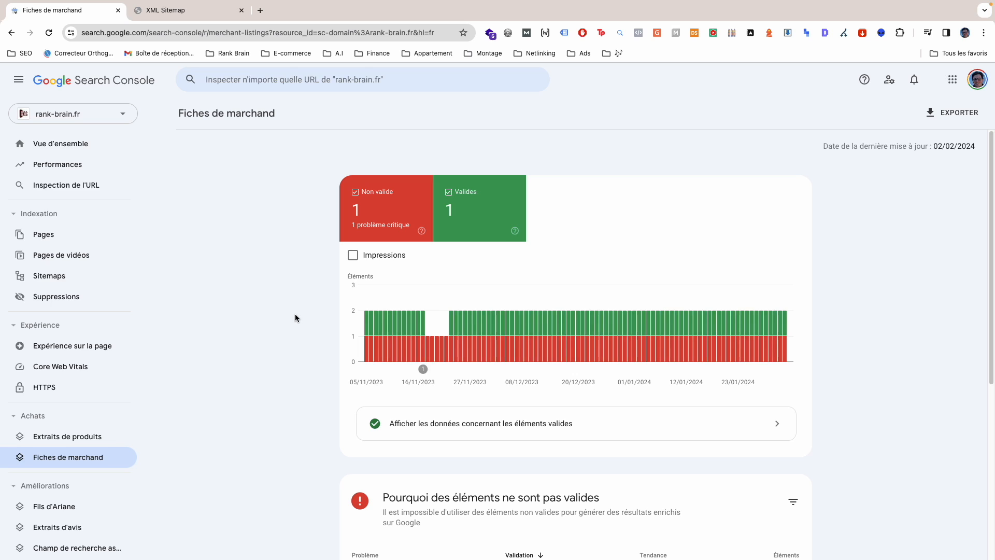
scroll(295, 374, "down", 5)
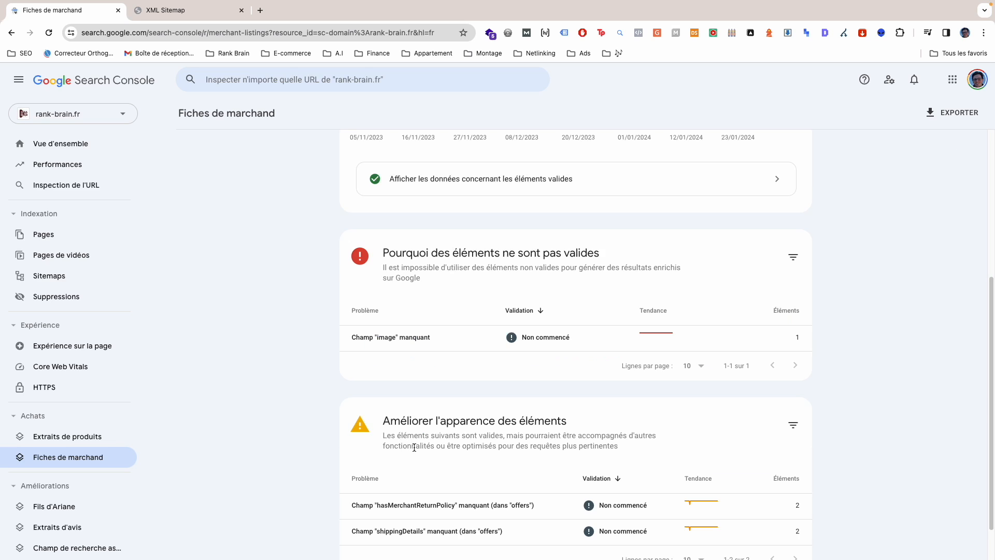
scroll(283, 372, "down", 1)
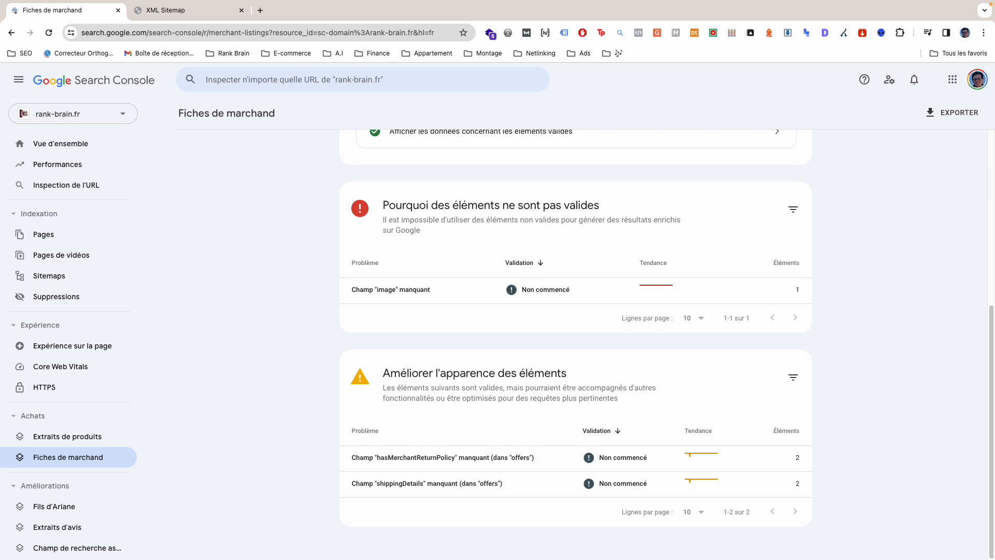
scroll(301, 397, "up", 1)
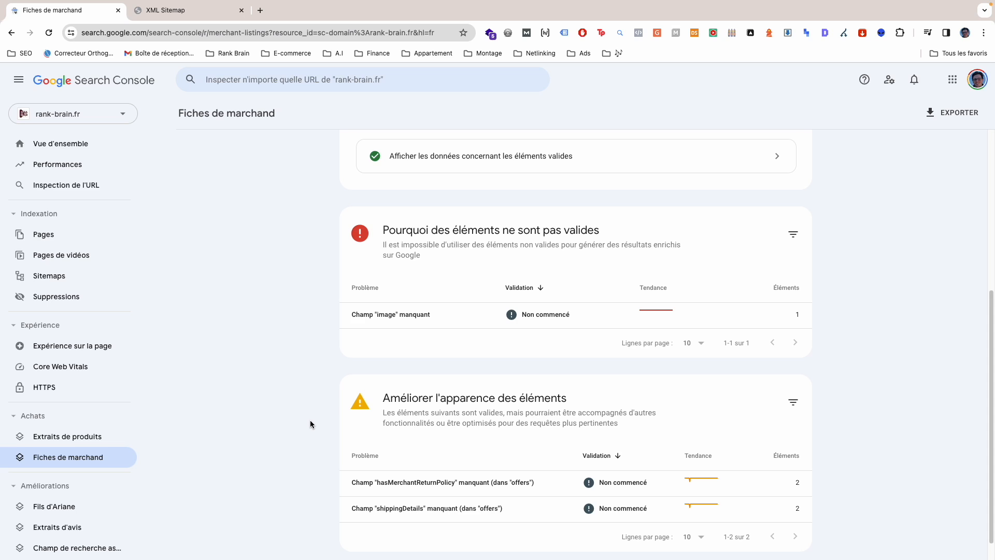
scroll(192, 412, "down", 1)
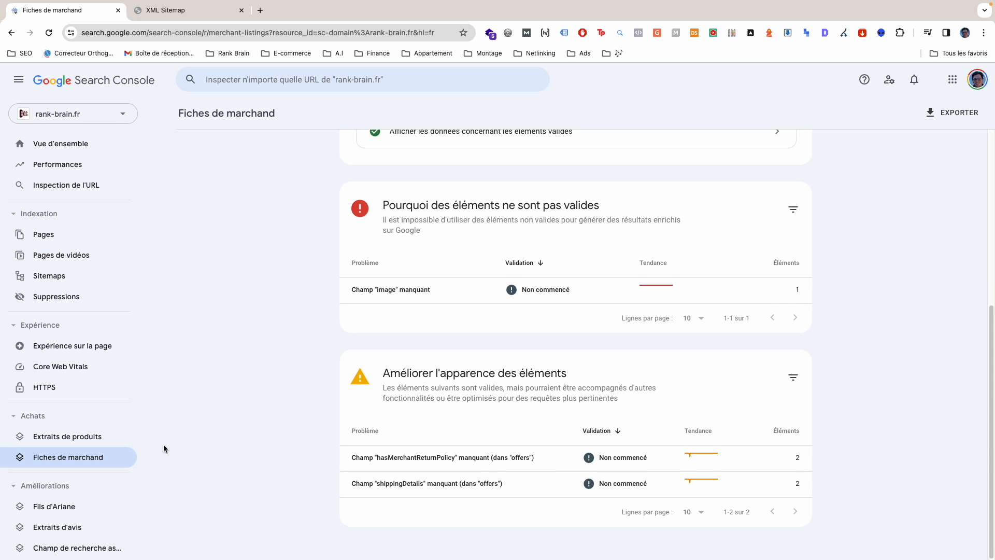
Step: Open the Fils d'Ariane report and examine the details and example URLs of its valid items
scroll(73, 462, "down", 4)
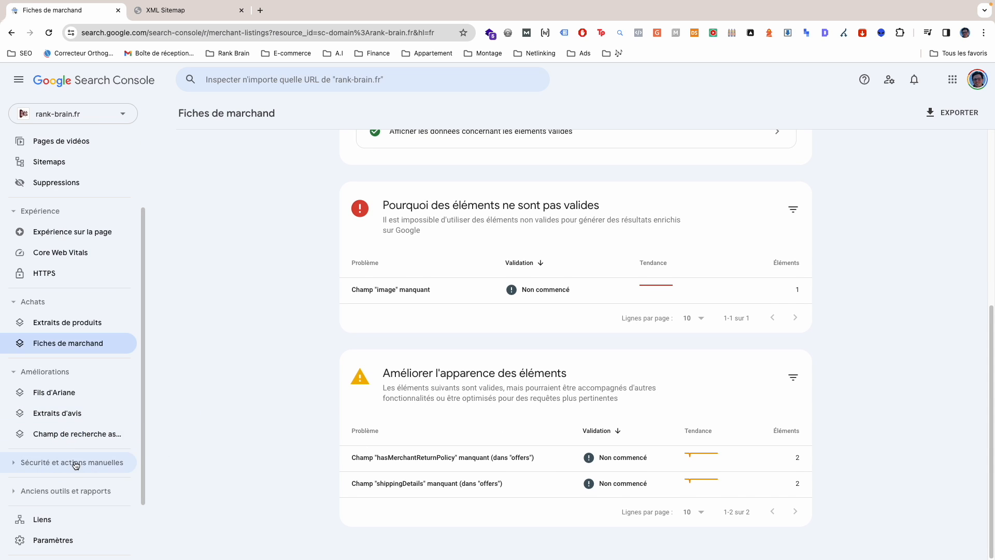
left_click(74, 397)
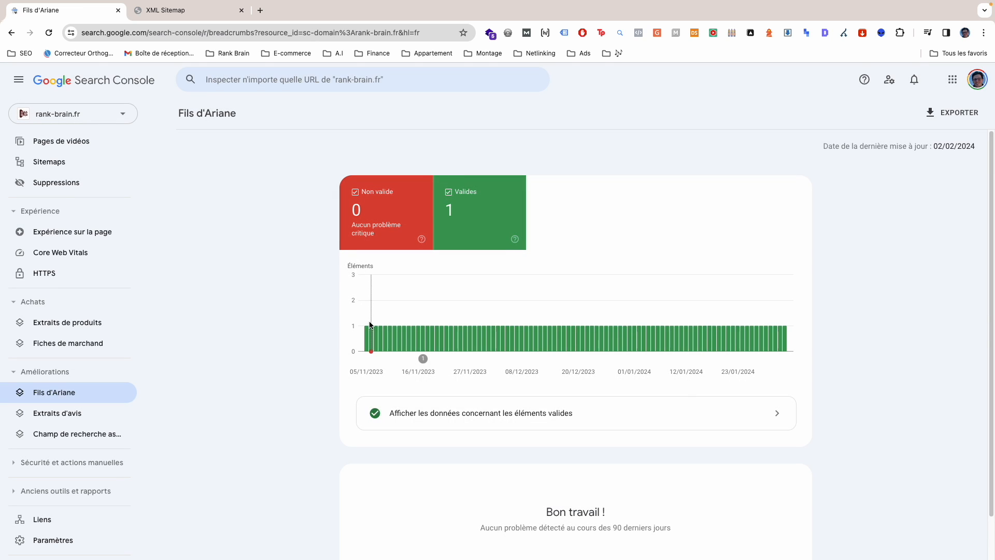
scroll(628, 389, "down", 2)
scroll(473, 460, "up", 2)
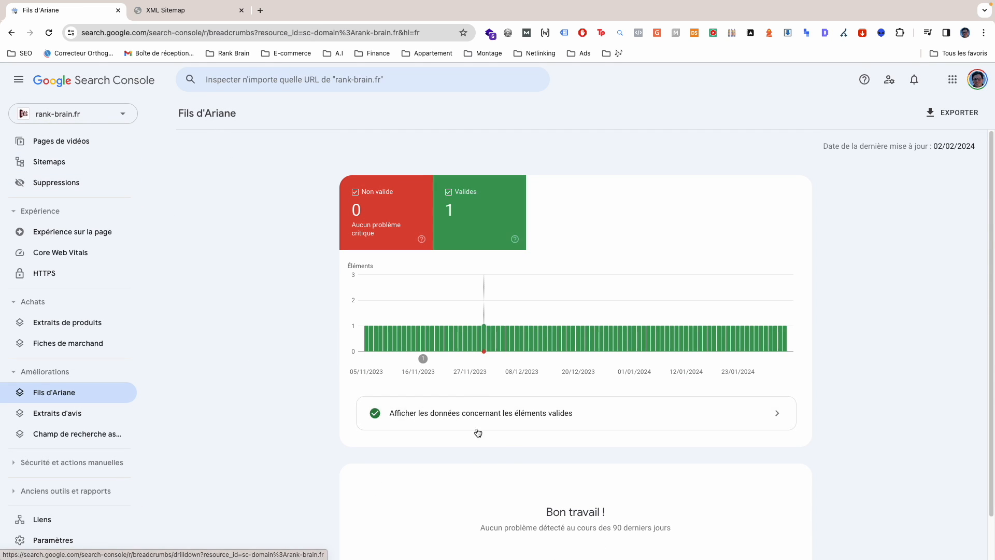
left_click(500, 415)
scroll(262, 400, "down", 3)
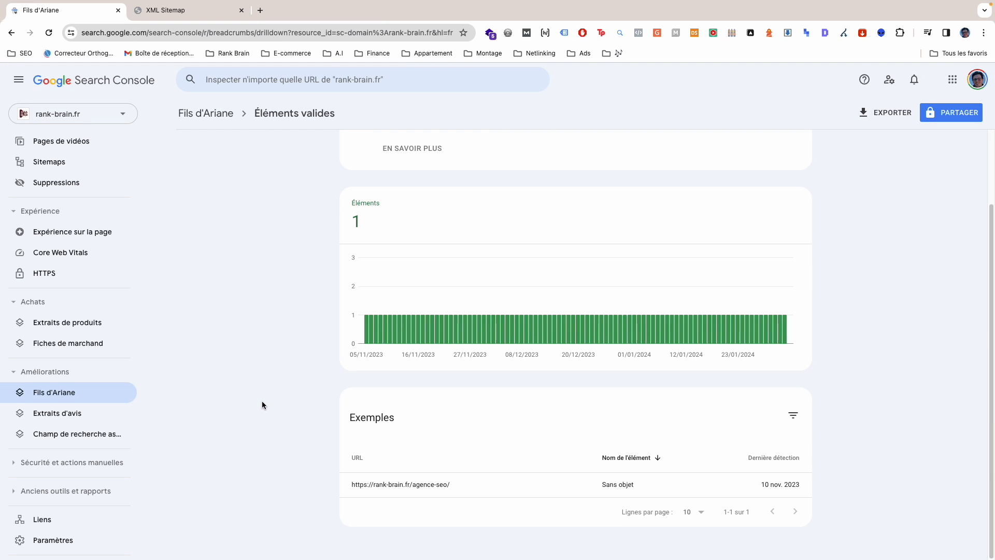
scroll(263, 400, "up", 3)
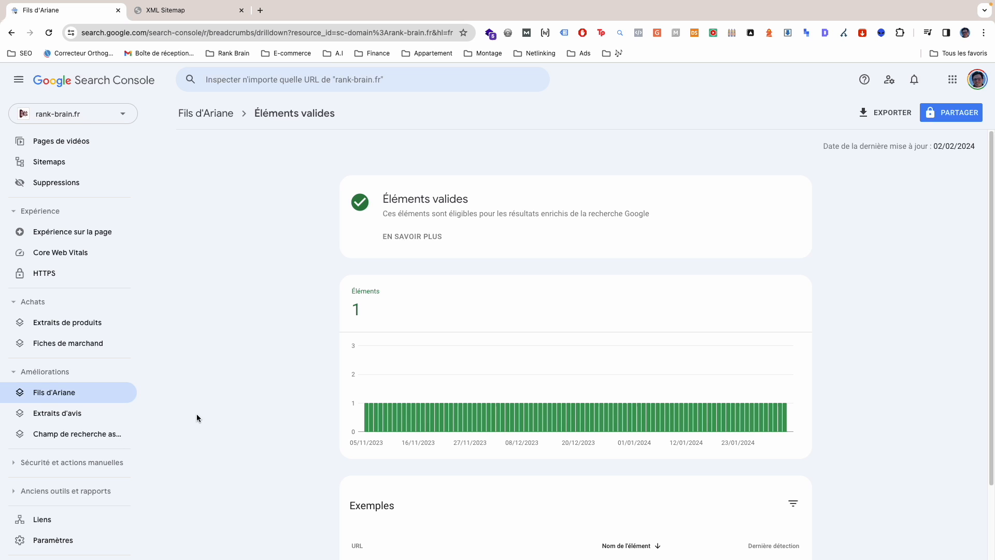
Step: View the Extraits d'avis report and the valid items of the Champ de recherche associé aux liens sitelink report
left_click(71, 413)
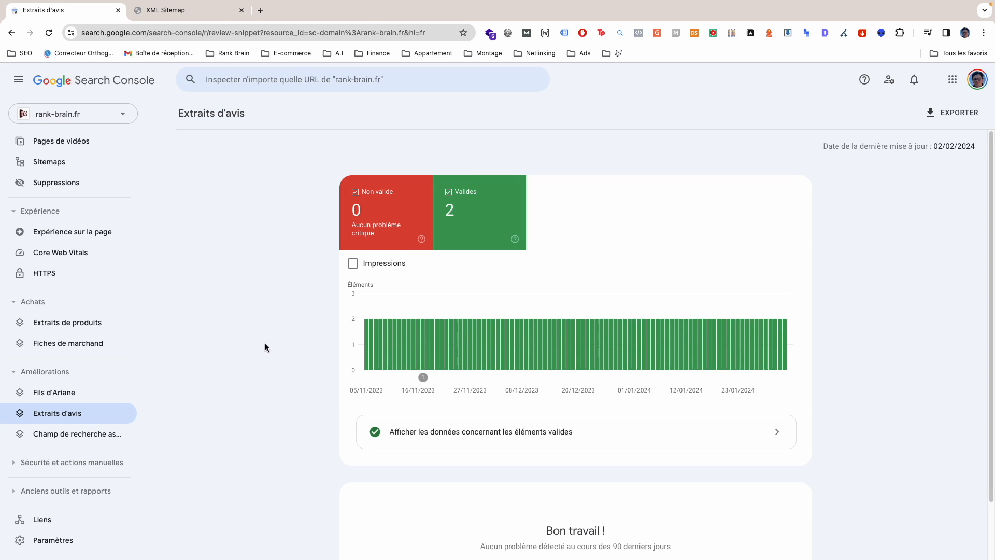
left_click(76, 434)
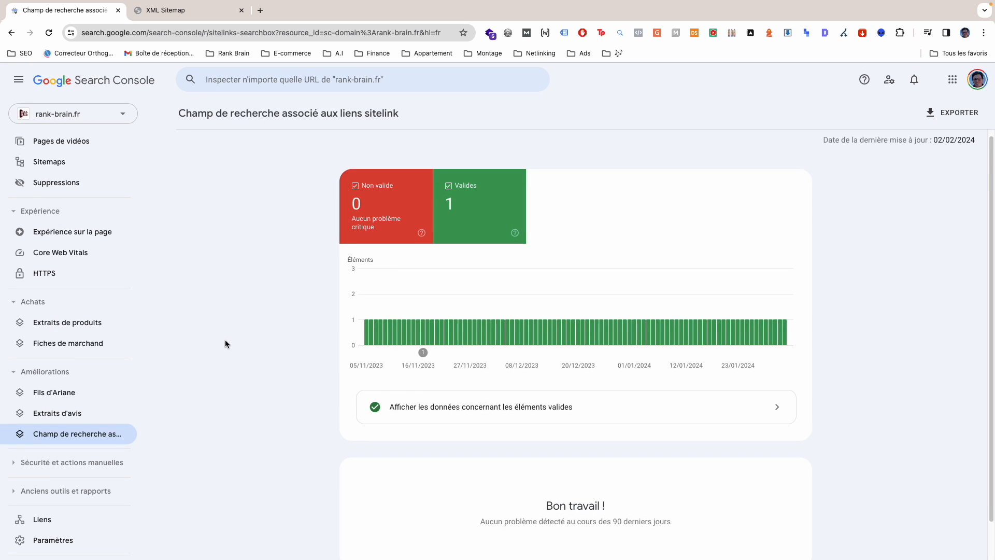
scroll(226, 345, "down", 2)
left_click(404, 383)
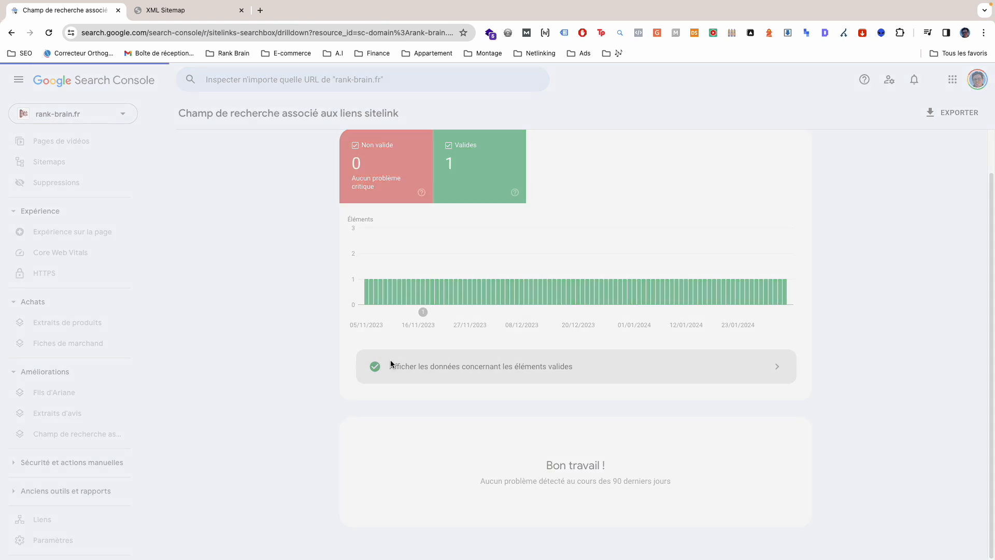
key("super+bracketleft")
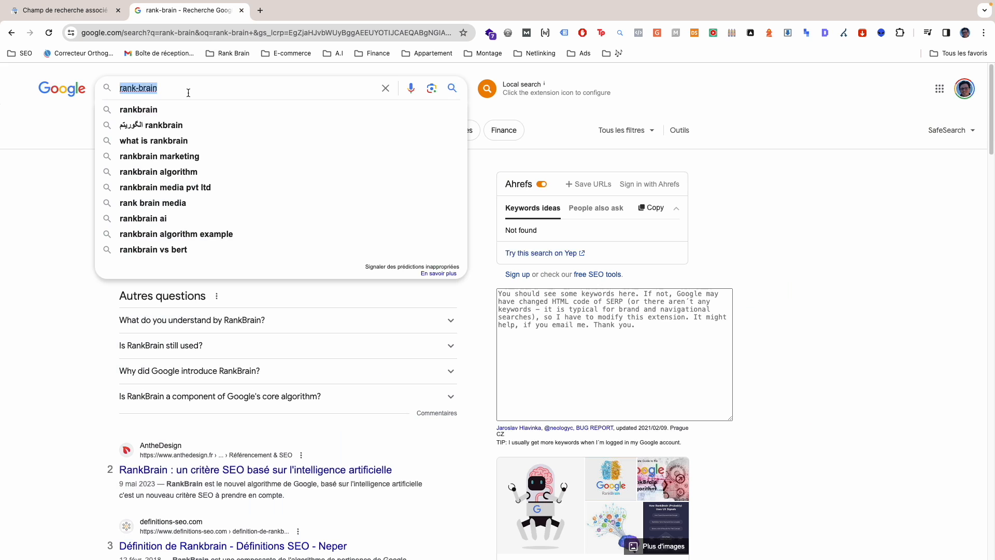
Step: Search Google for semji and examine the sitelinks under its first result, from Tarifs to Services
type("semji")
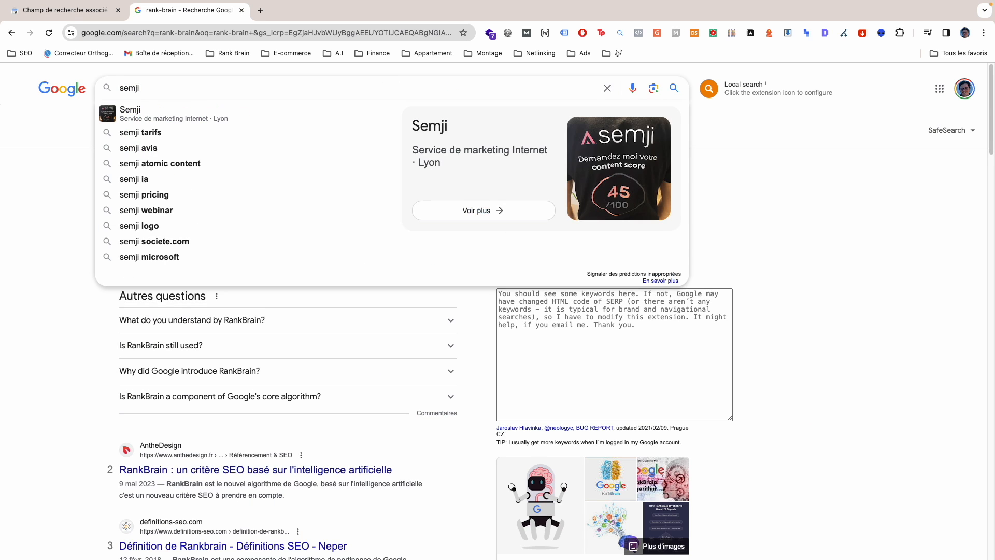
key("Return")
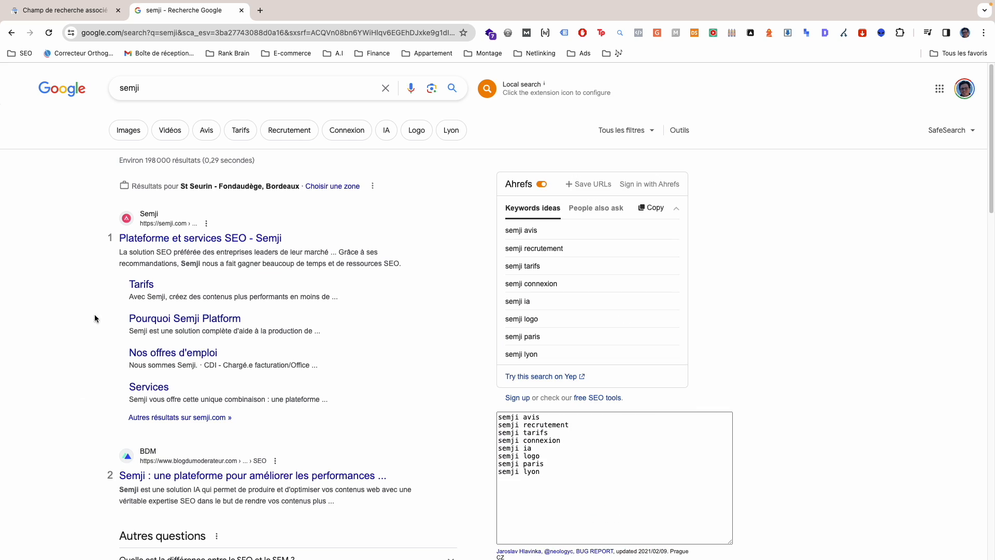
left_click_drag(116, 288, 160, 287)
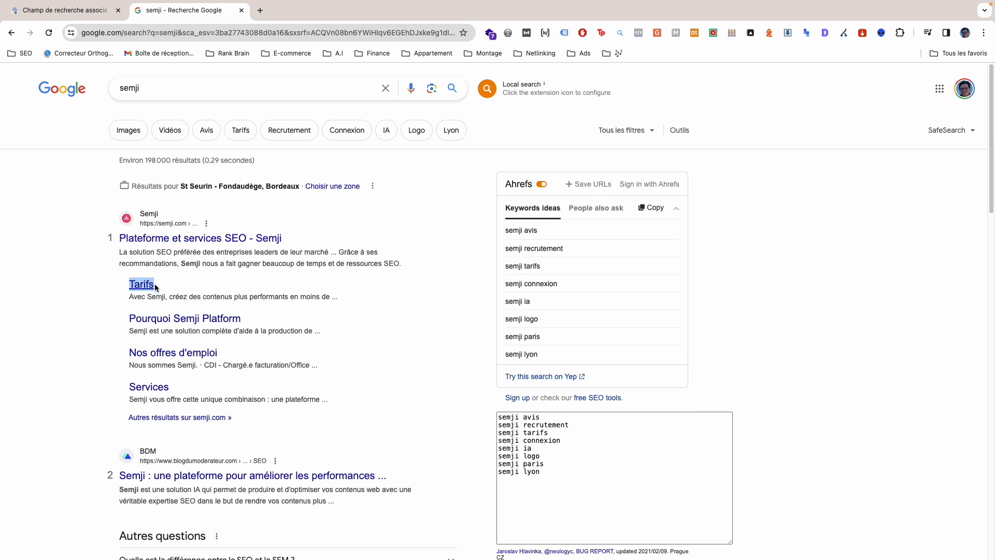
left_click(98, 291)
left_click_drag(123, 282, 171, 387)
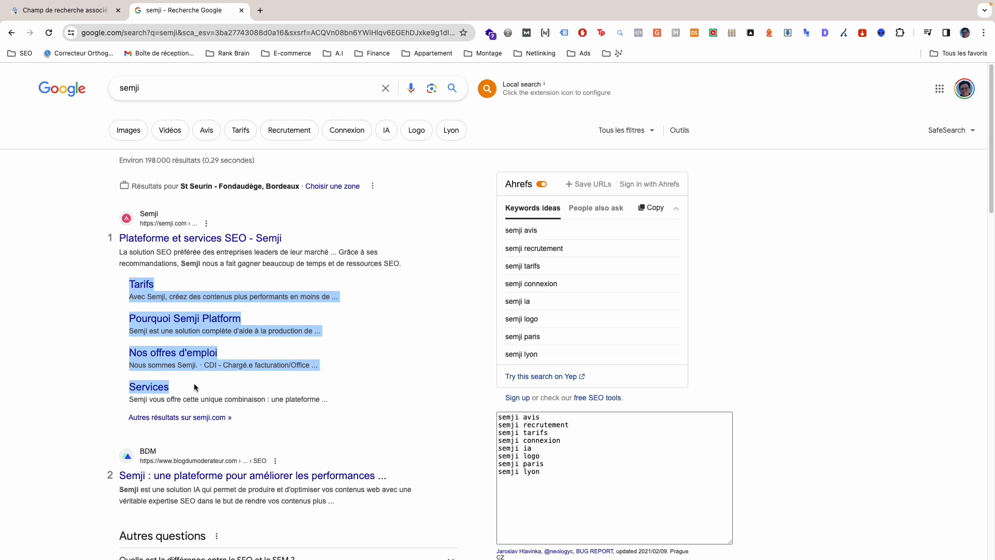
left_click(72, 325)
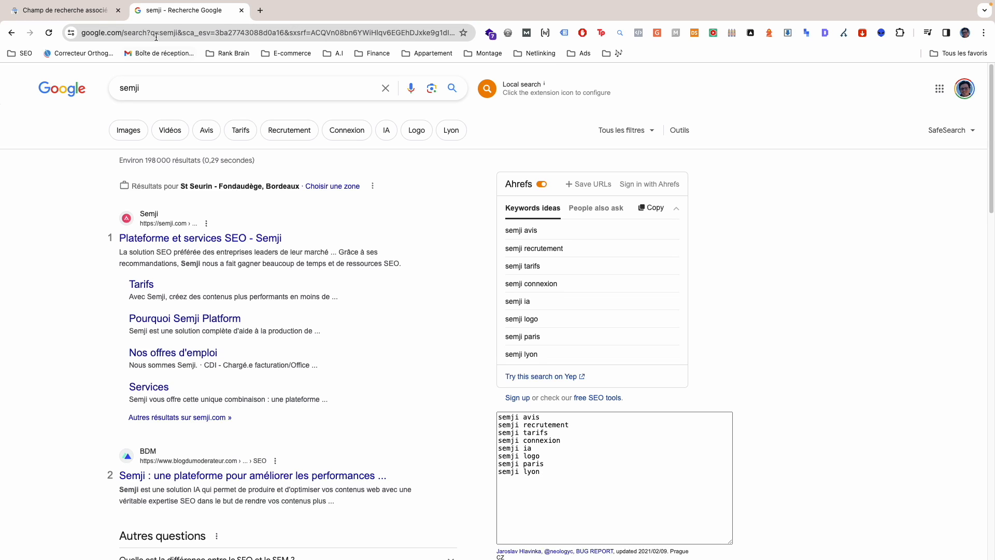
left_click(242, 11)
Step: View the Actions manuelles and Problèmes de sécurité reports in Search Console
scroll(77, 456, "down", 3)
left_click(63, 383)
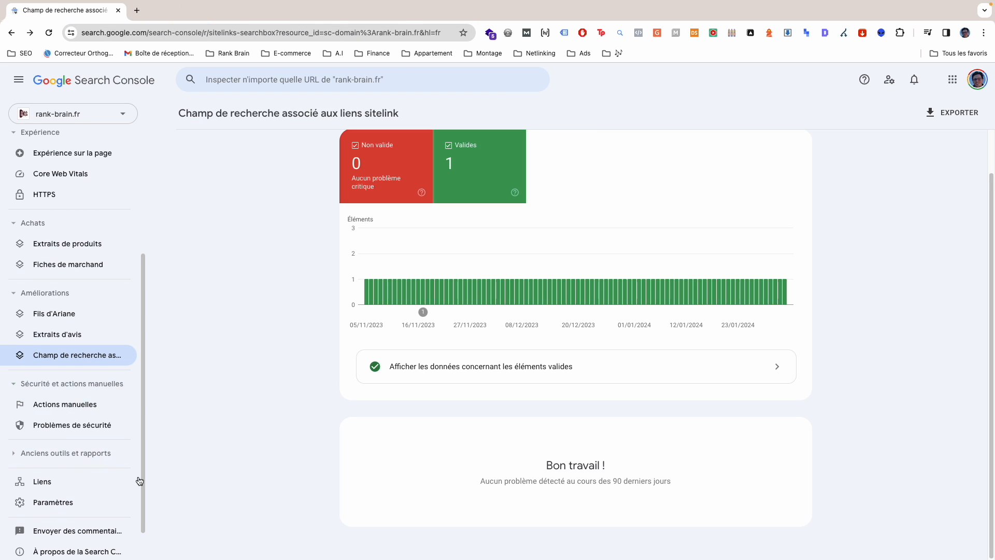
left_click(63, 405)
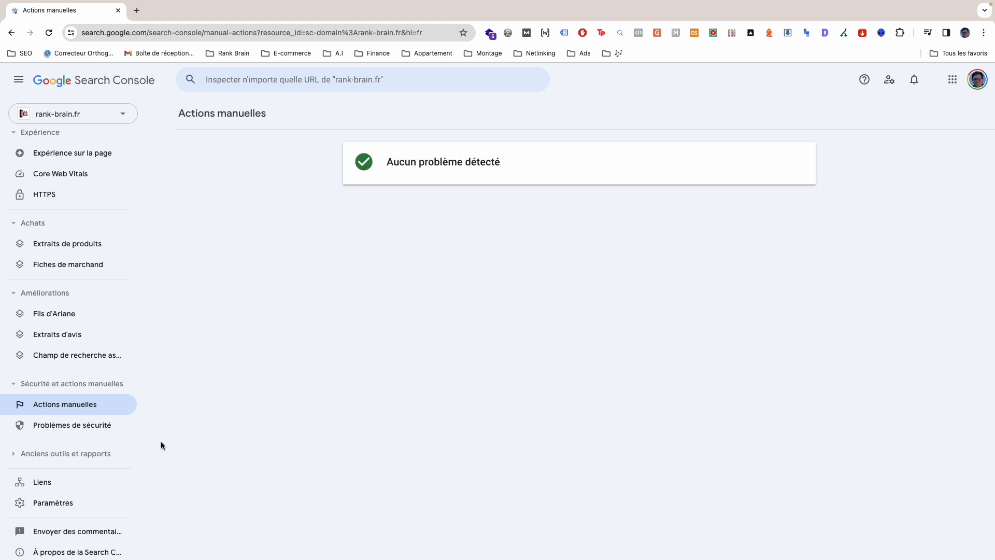
left_click(63, 426)
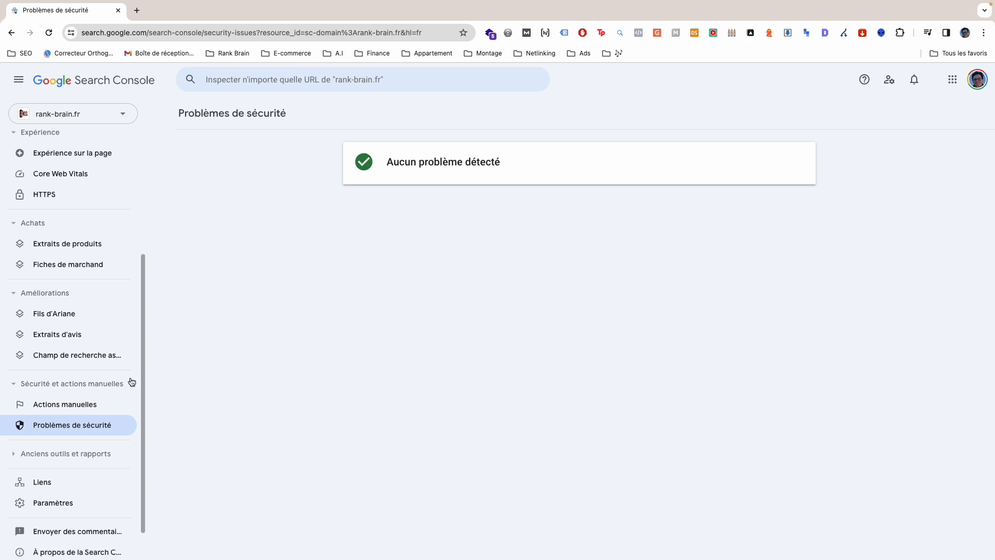
Step: Expand the Anciens outils et rapports section and dismiss the notice about domain properties
scroll(131, 382, "down", 1)
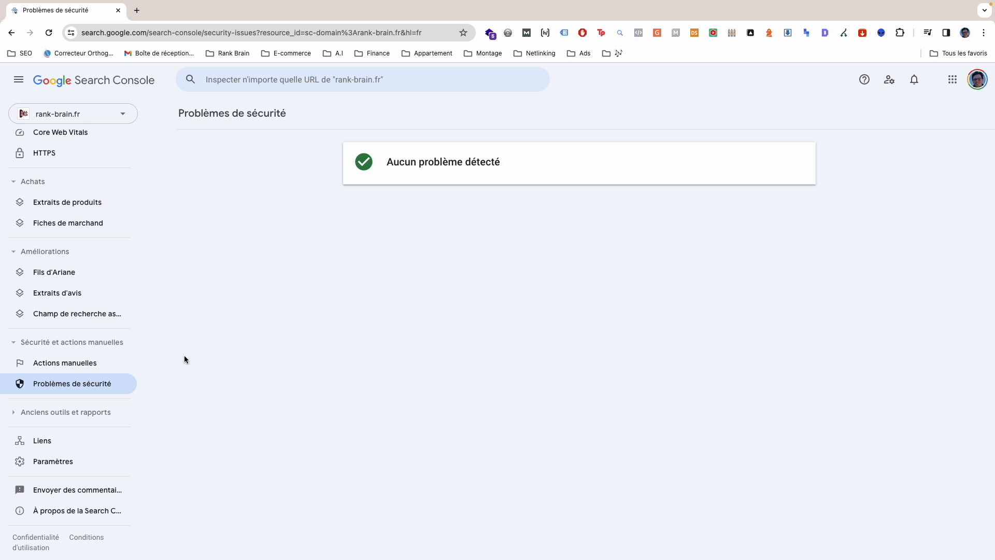
left_click(12, 416)
left_click(40, 413)
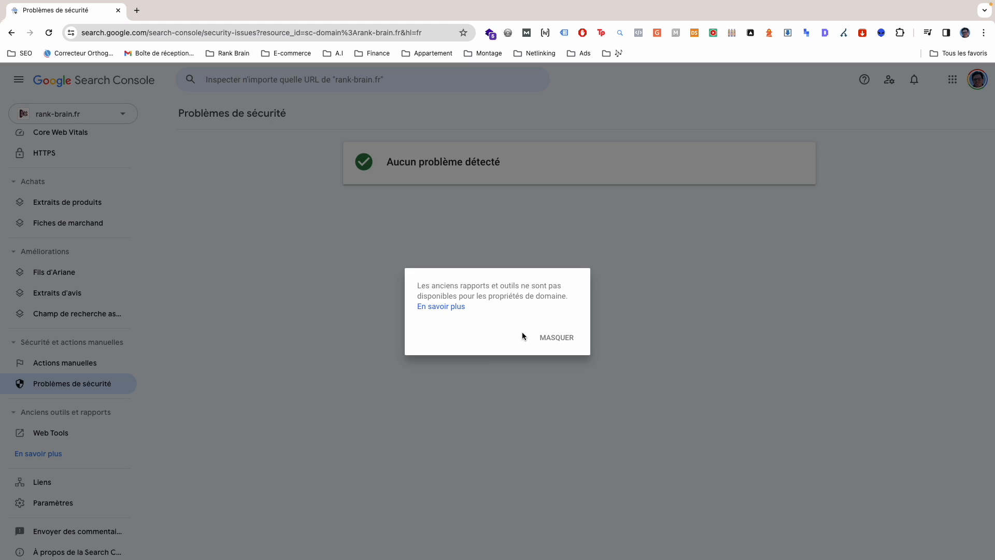
left_click(567, 342)
Step: Open the Liens report and review the external and internal link totals
scroll(72, 448, "down", 1)
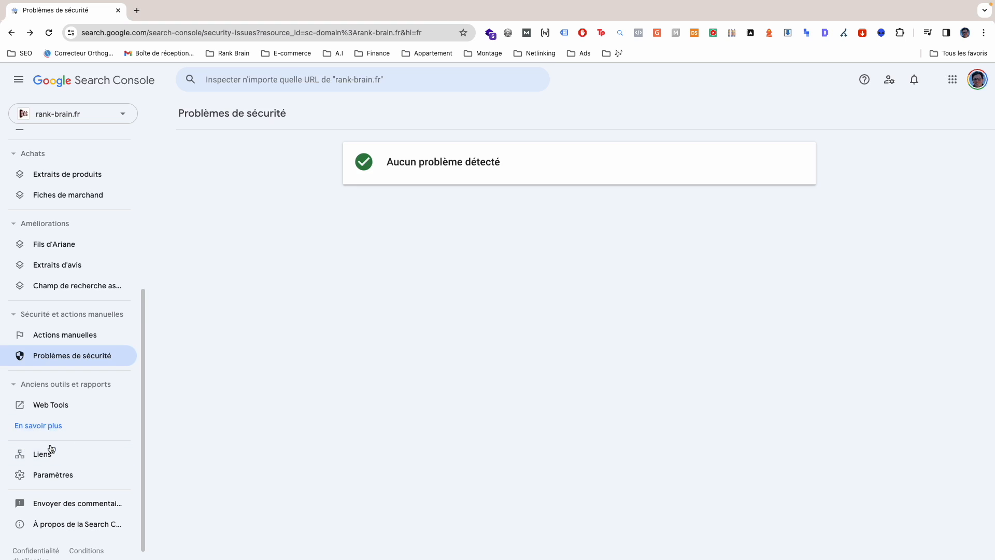
left_click(67, 458)
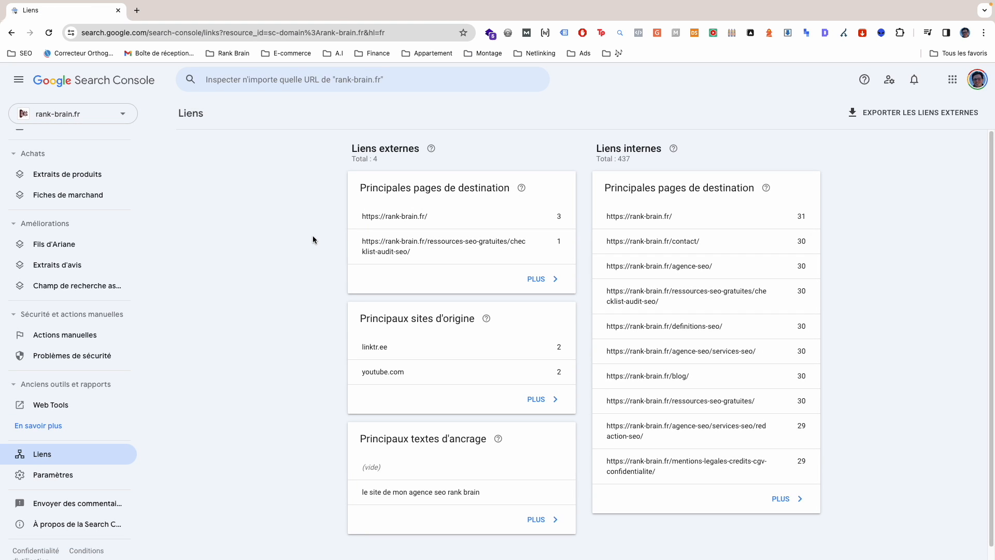
mouse_move(346, 160)
left_mouse_down()
mouse_move(453, 130)
mouse_move(348, 157)
left_mouse_up()
left_click_drag(588, 153, 624, 161)
left_click(624, 160)
Step: Review the Exploration section of Paramètres and examine the site's robots.txt files in their report
left_click(90, 477)
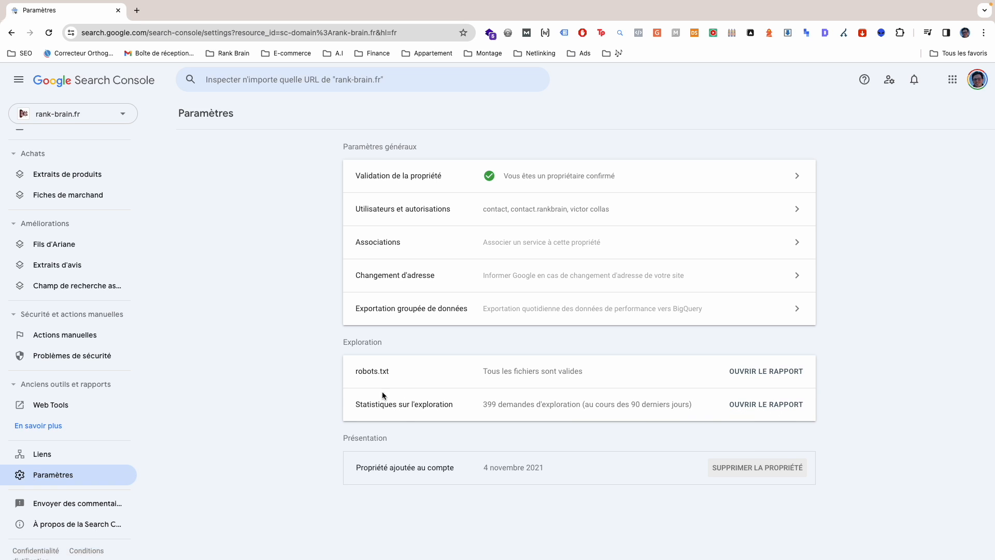
left_click_drag(328, 345, 386, 346)
left_click(782, 403)
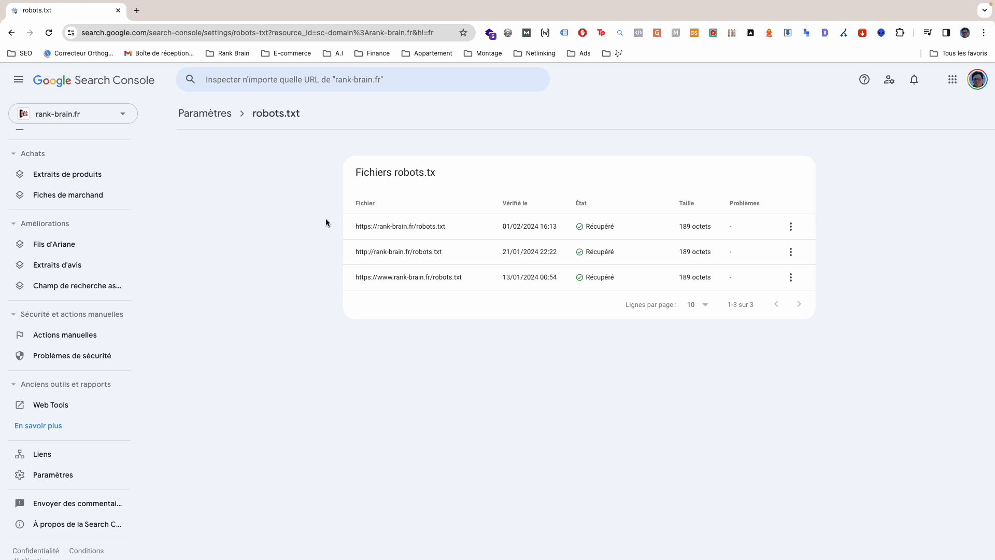
left_click_drag(341, 173, 464, 173)
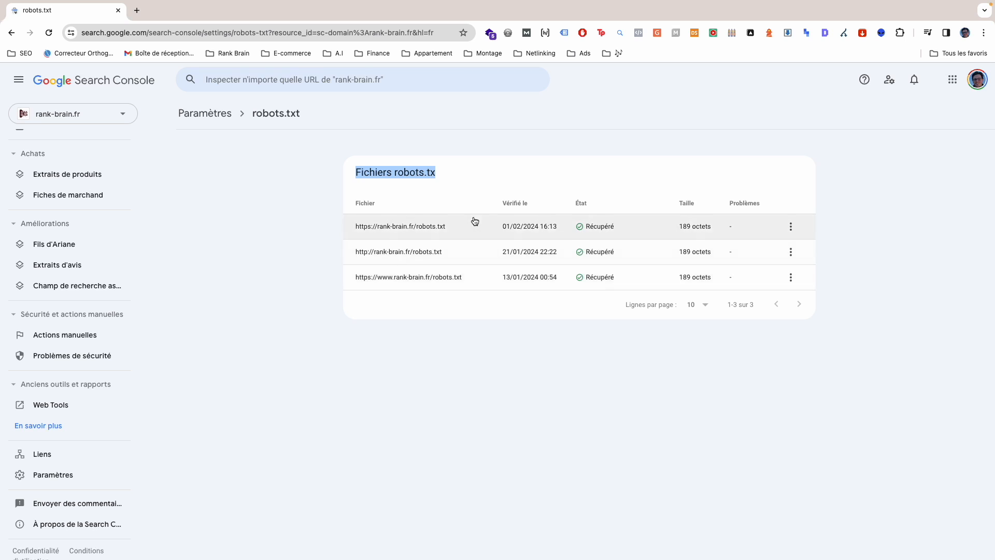
left_click(502, 229)
left_click_drag(503, 229, 515, 228)
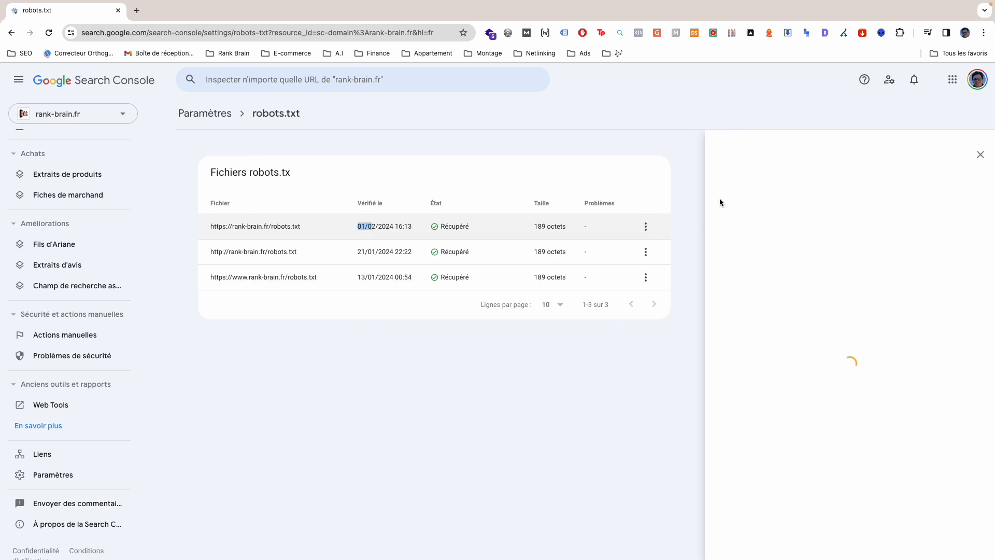
left_click(978, 155)
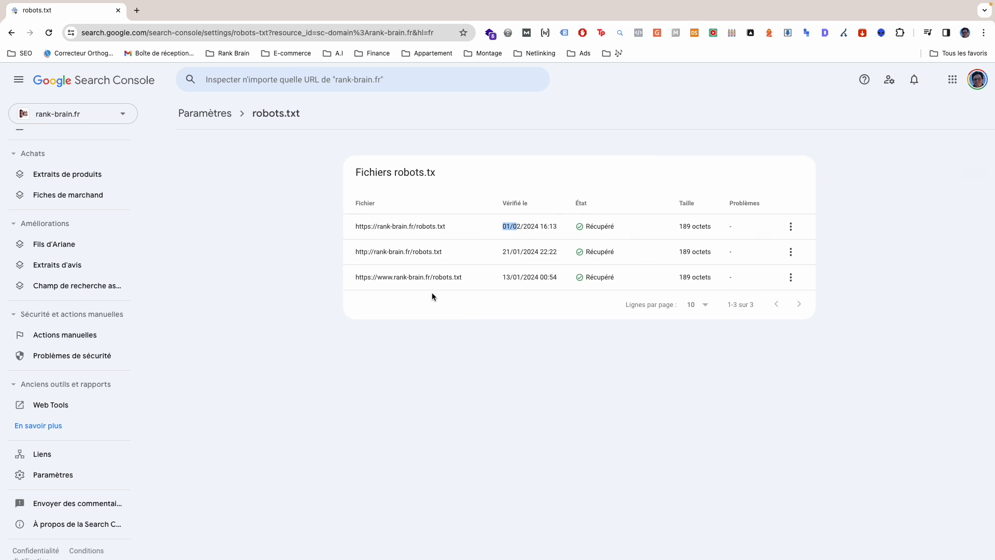
left_click(300, 259)
Step: Open the Performances report and show 100 rows per page in the queries table
scroll(103, 468, "down", 1)
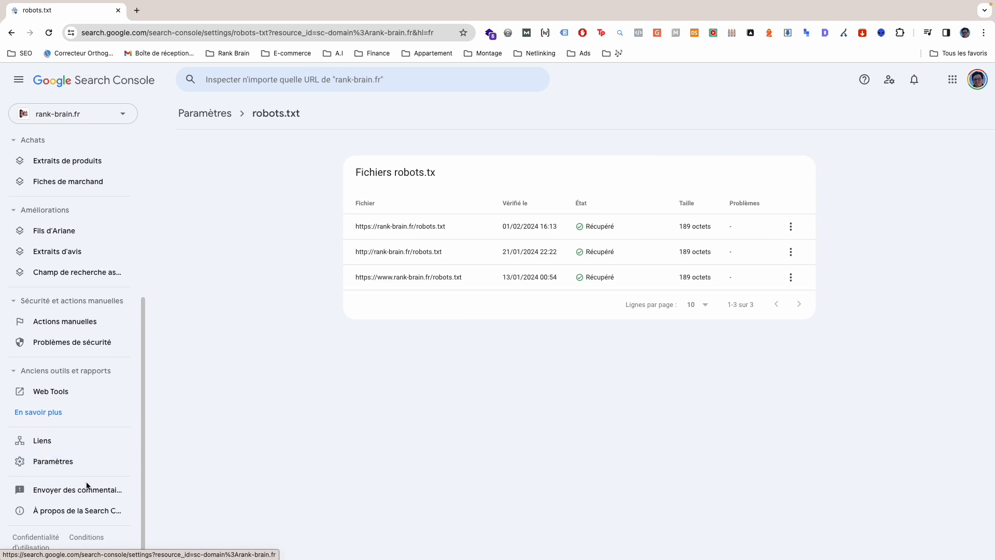
scroll(105, 406, "up", 5)
scroll(105, 406, "up", 1)
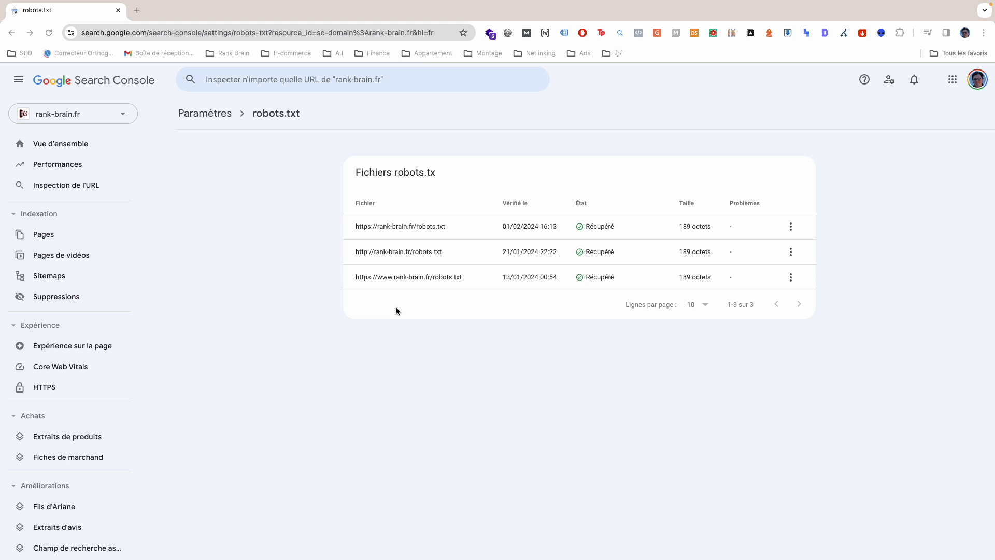
left_click(52, 164)
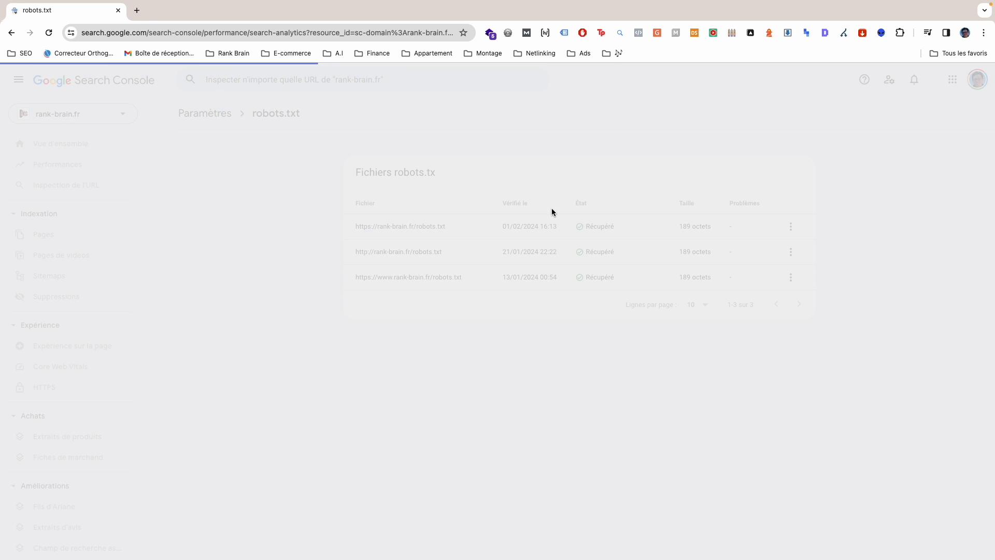
scroll(857, 513, "down", 5)
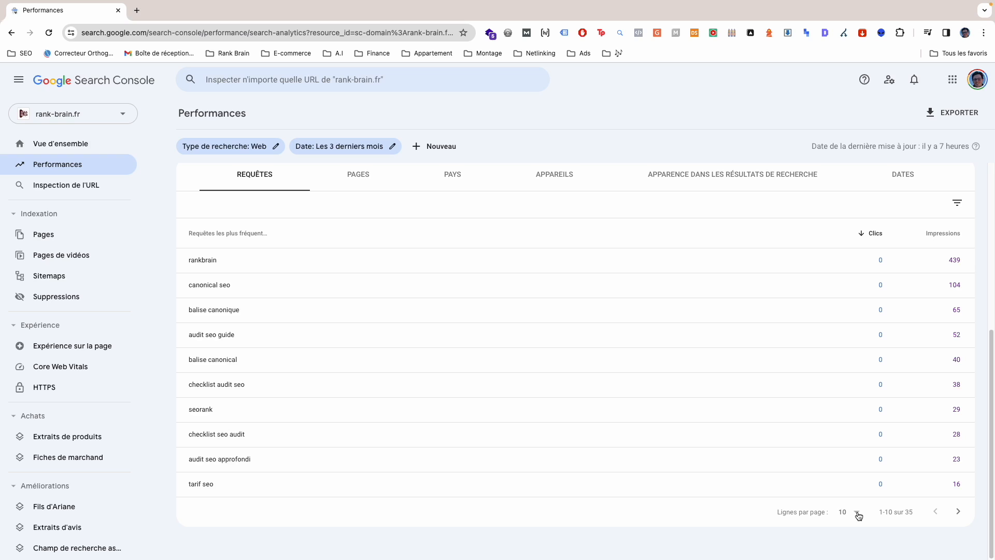
left_click(857, 513)
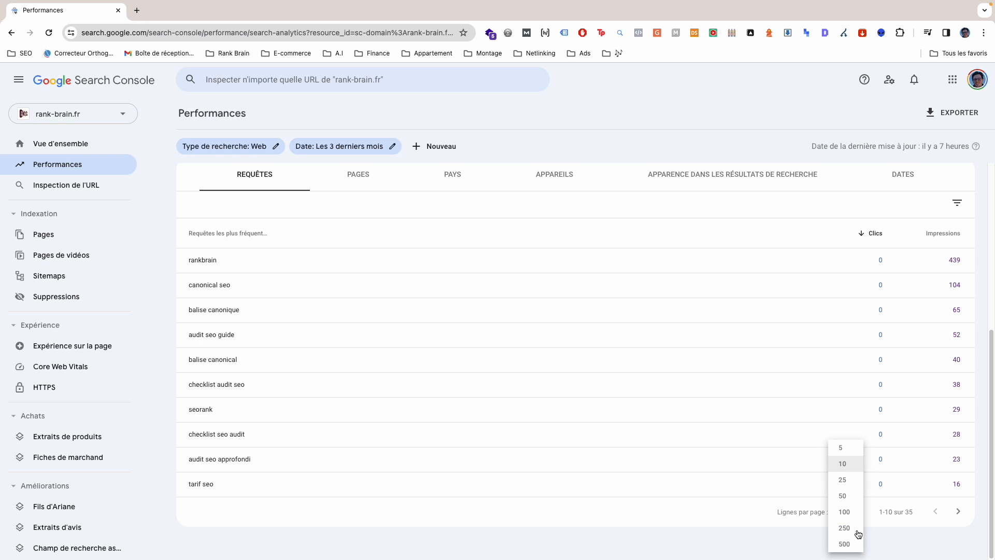
left_click(844, 512)
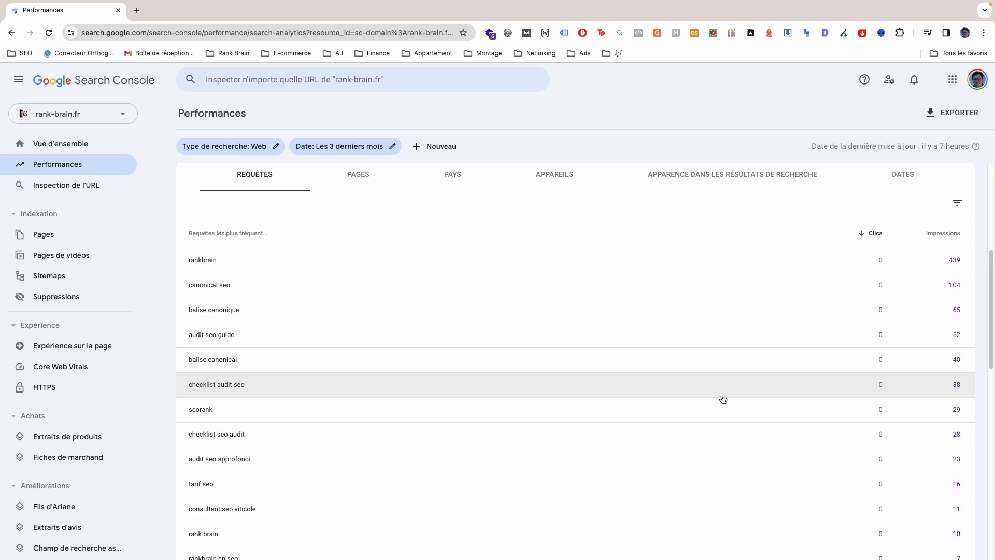
Step: Set the performance date range to the last 12 months and export the data to Google Sheets
scroll(537, 300, "up", 5)
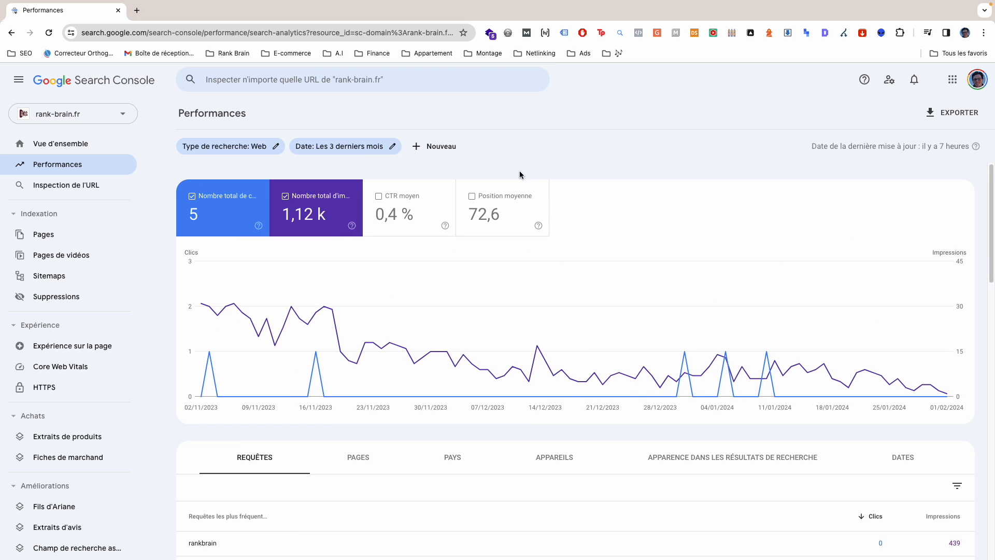
left_click(392, 150)
left_click(416, 344)
left_click(598, 464)
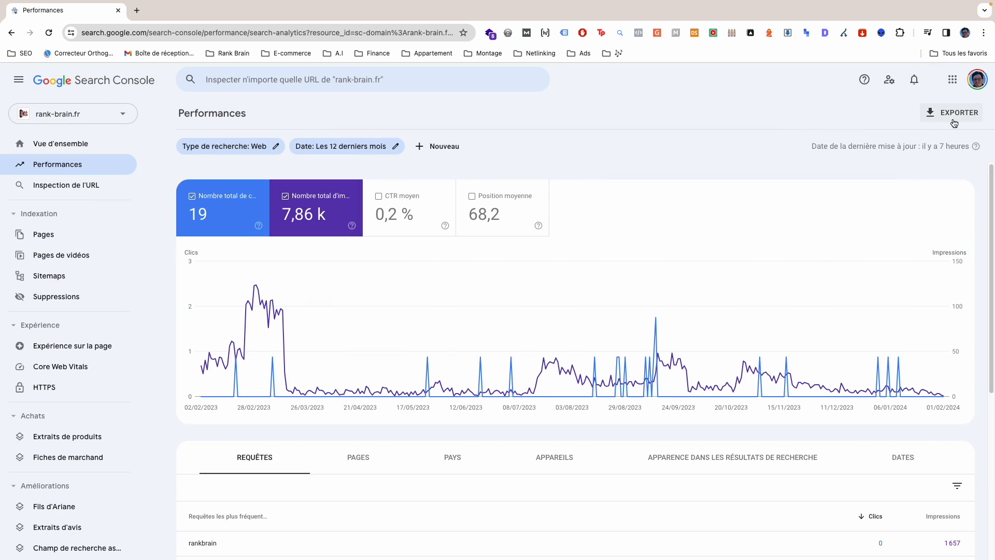
left_click(952, 113)
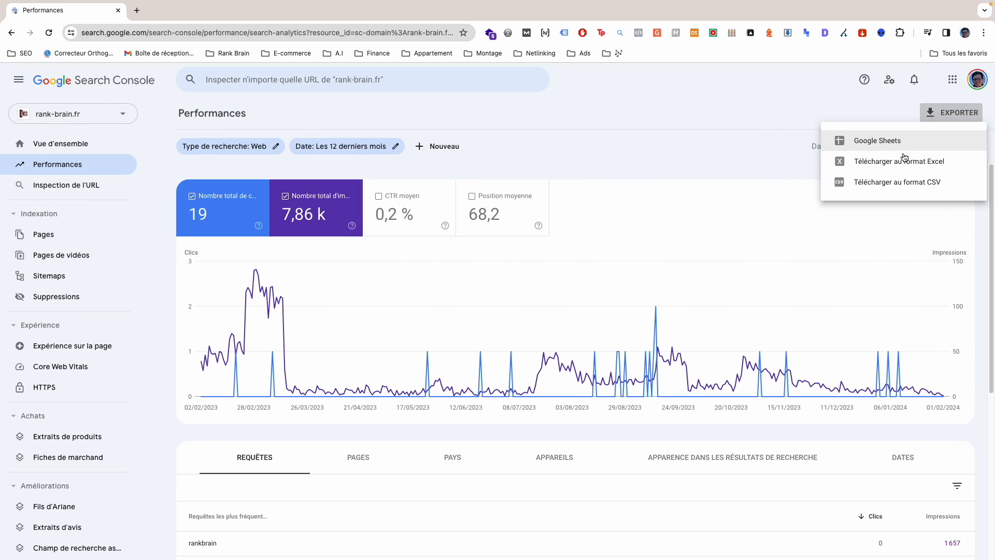
left_click(876, 140)
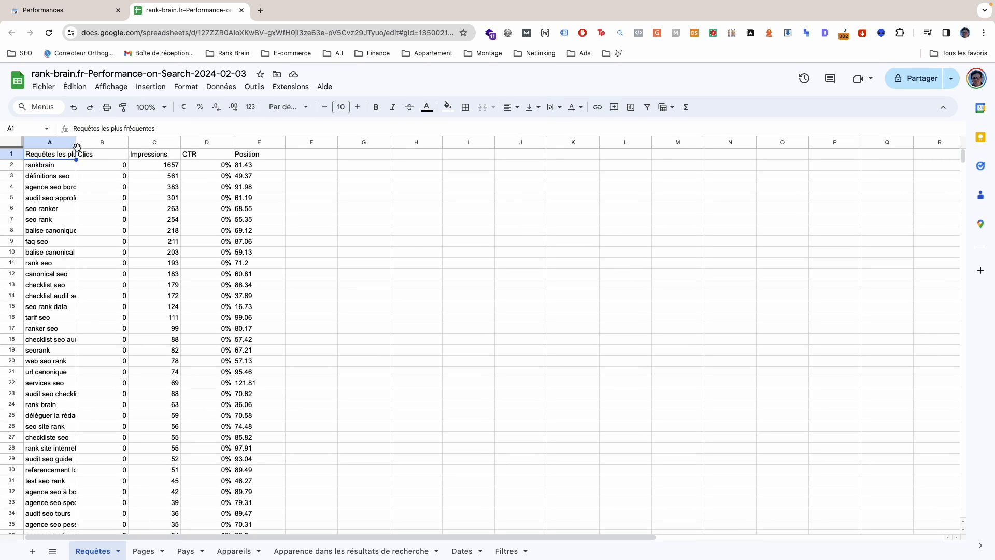
Step: Widen column A to fit the full queries and add a filter to the header row
left_click_drag(76, 141, 226, 144)
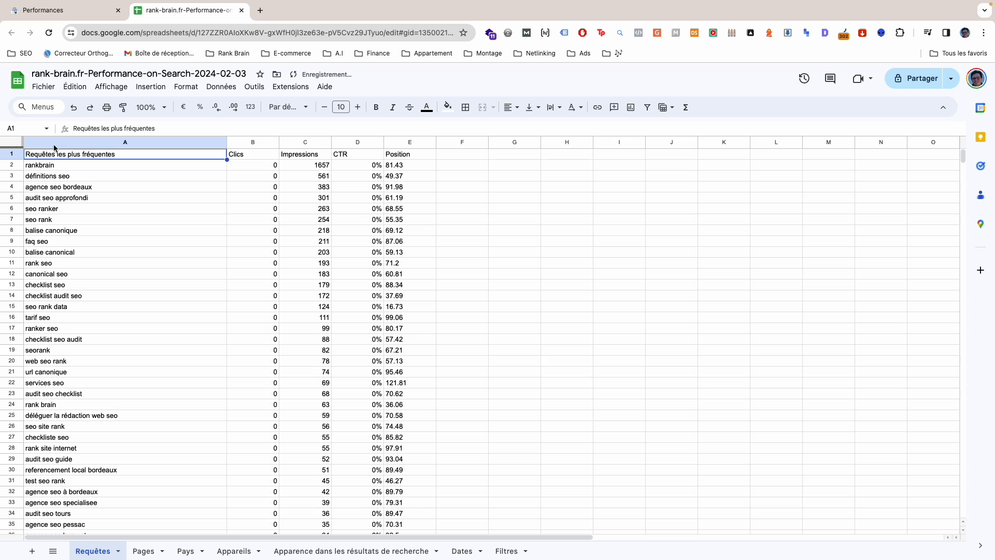
left_click(11, 154)
left_click(647, 107)
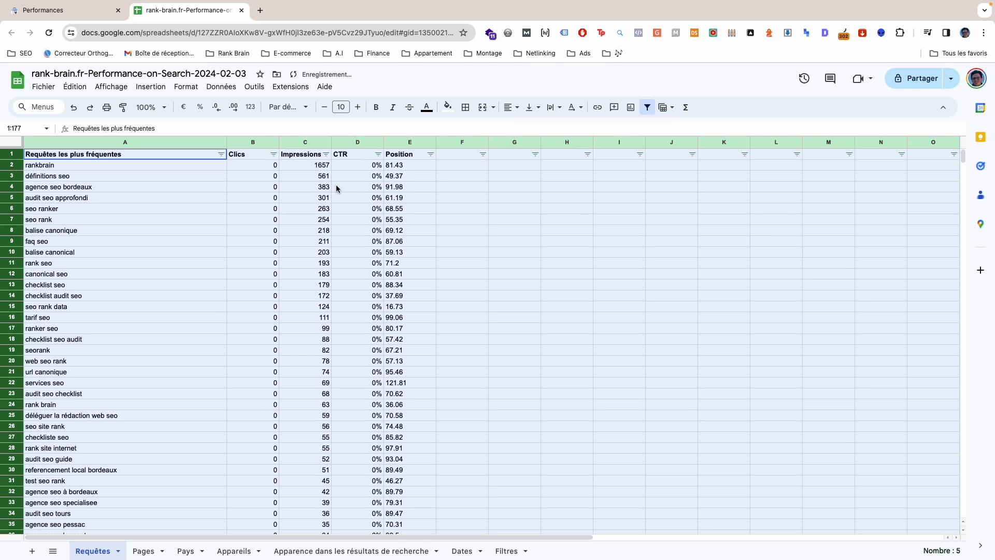
Step: Filter the Position column by condition to values between 31 and 100
left_click(431, 154)
left_click(316, 249)
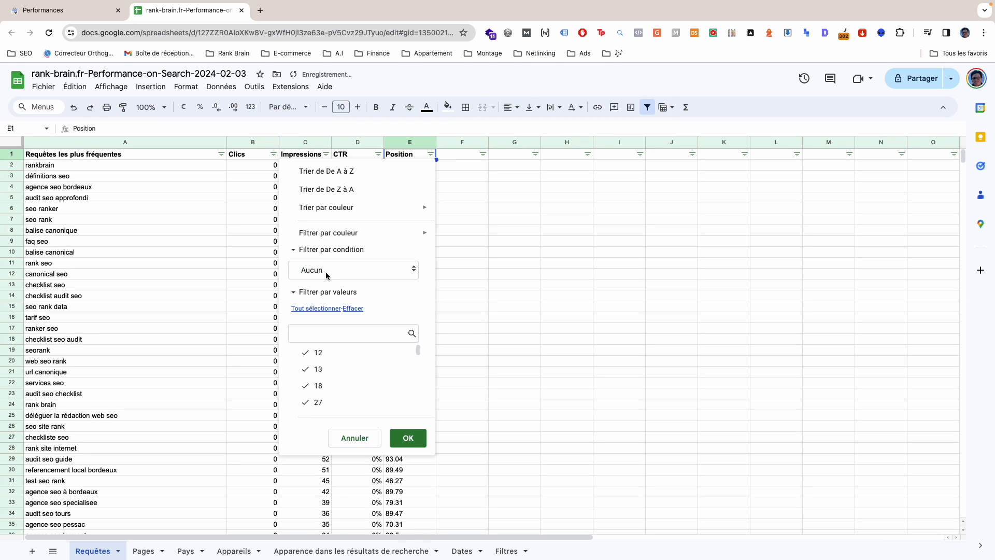
left_click(328, 273)
scroll(353, 521, "down", 3)
left_click(342, 519)
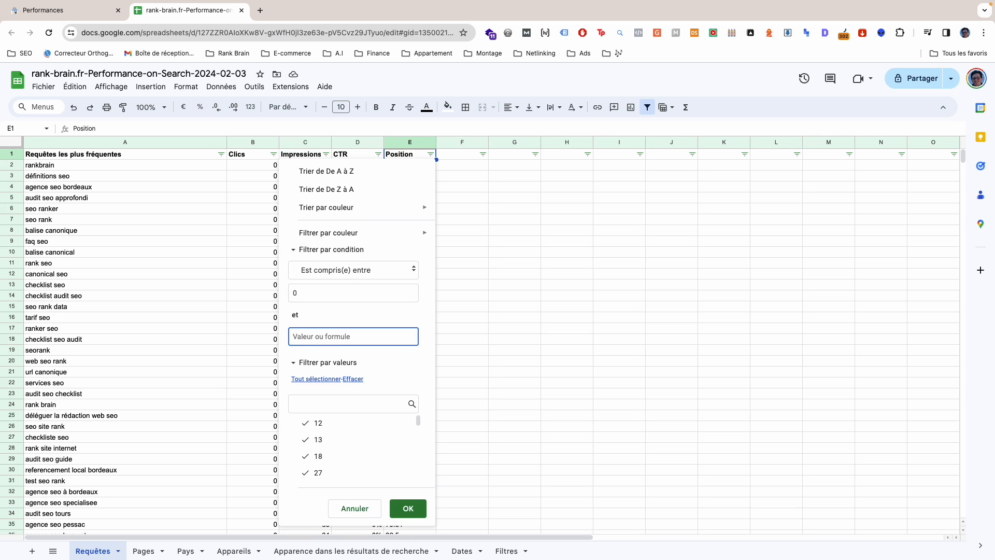
left_click_drag(316, 294, 286, 296)
type("31")
key("Tab")
type("100")
left_click(407, 505)
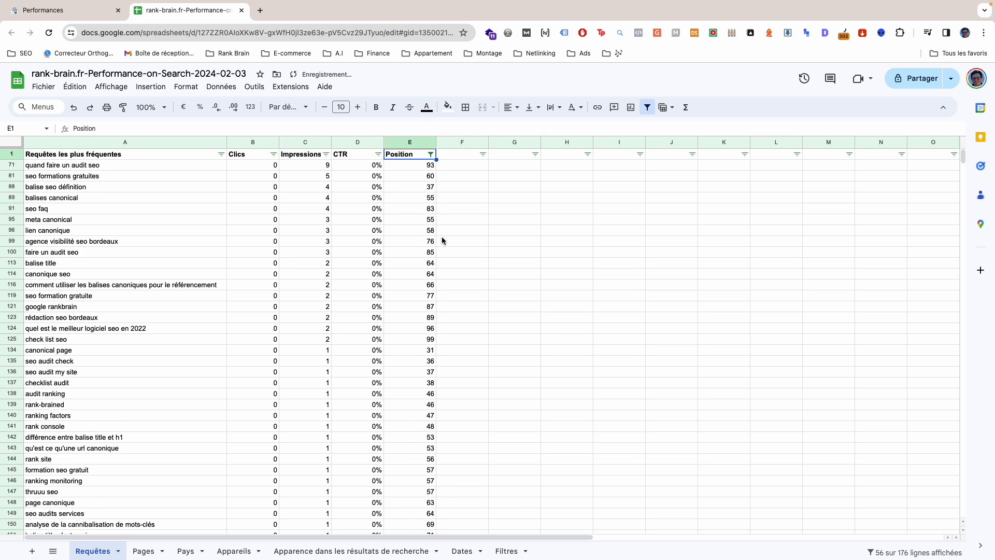
Step: Sort the filtered queries by the Position column from Z to A
left_click_drag(963, 153, 964, 151)
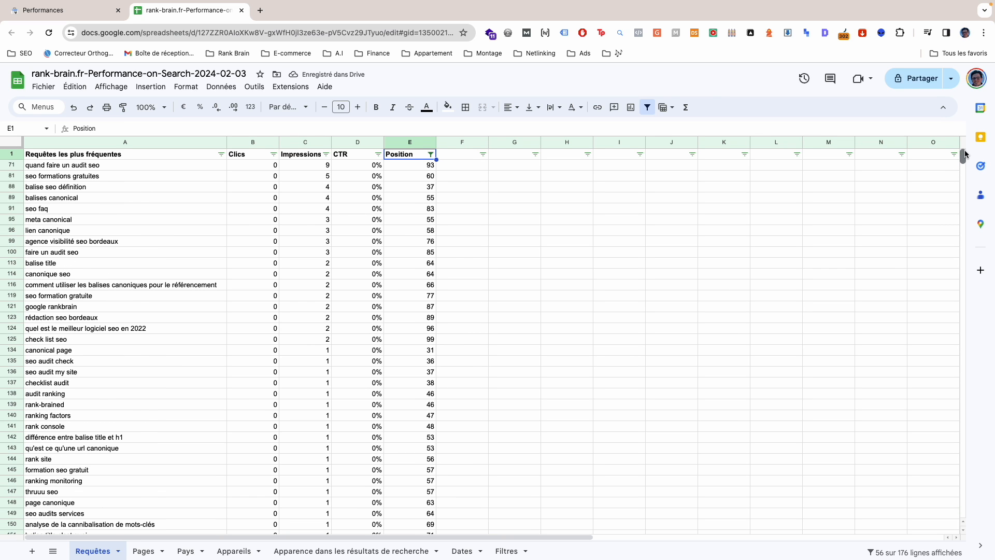
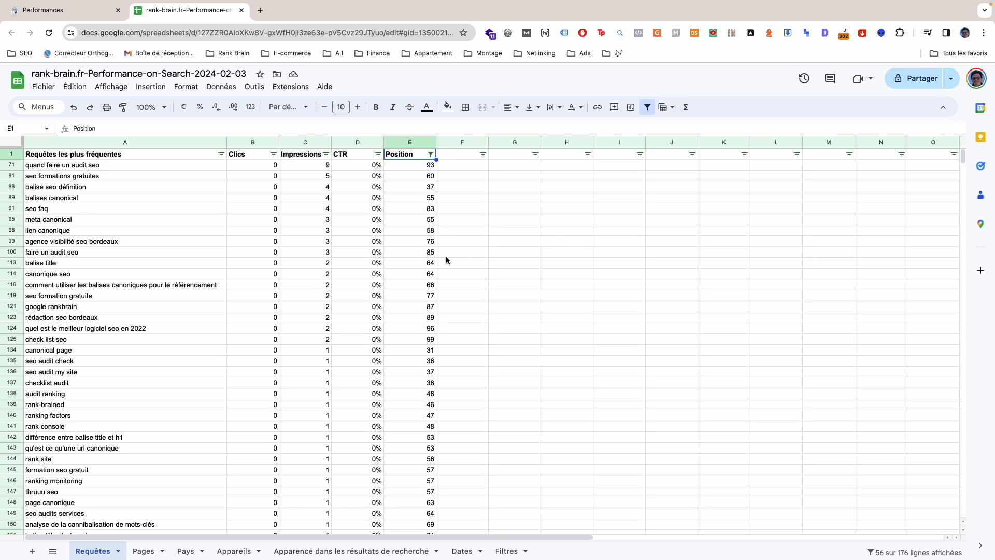
left_click(431, 155)
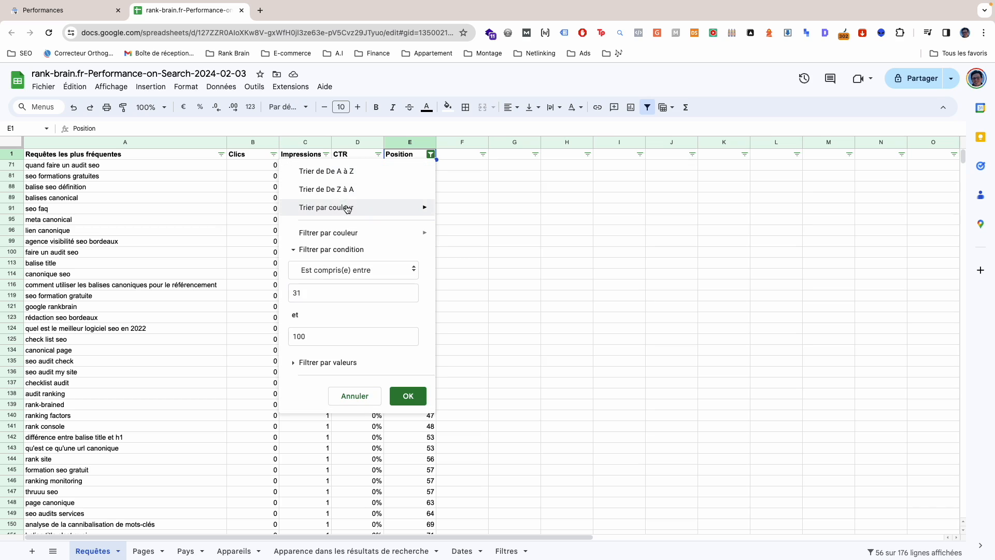
left_click(338, 193)
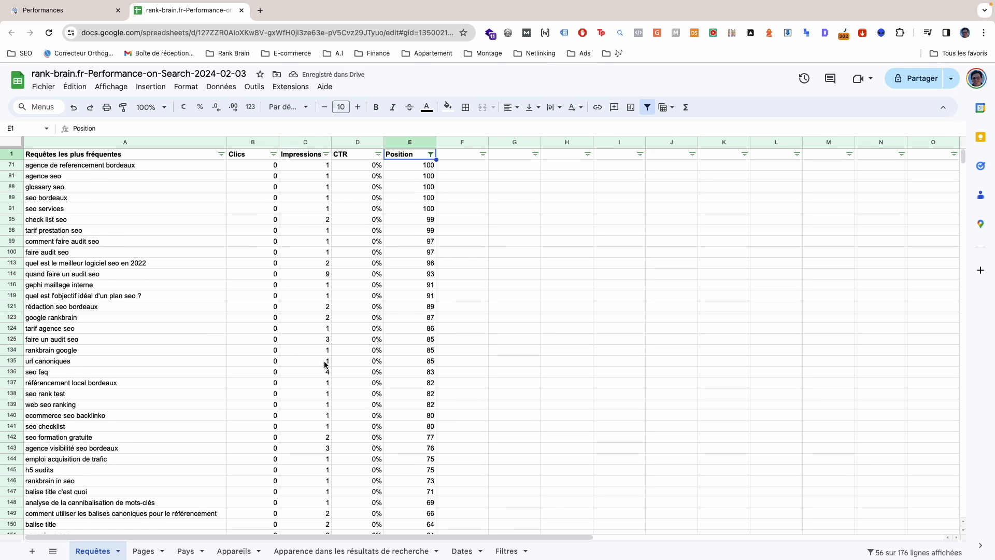
Step: Examine the filtered low-ranking queries and their positions, including the "thruuu seo" row
scroll(337, 363, "down", 10)
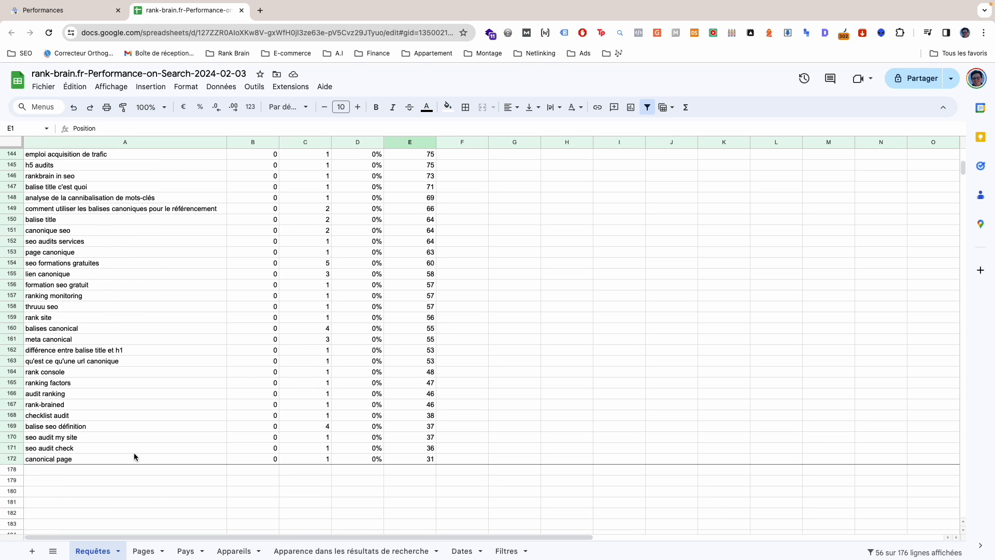
left_click(125, 460)
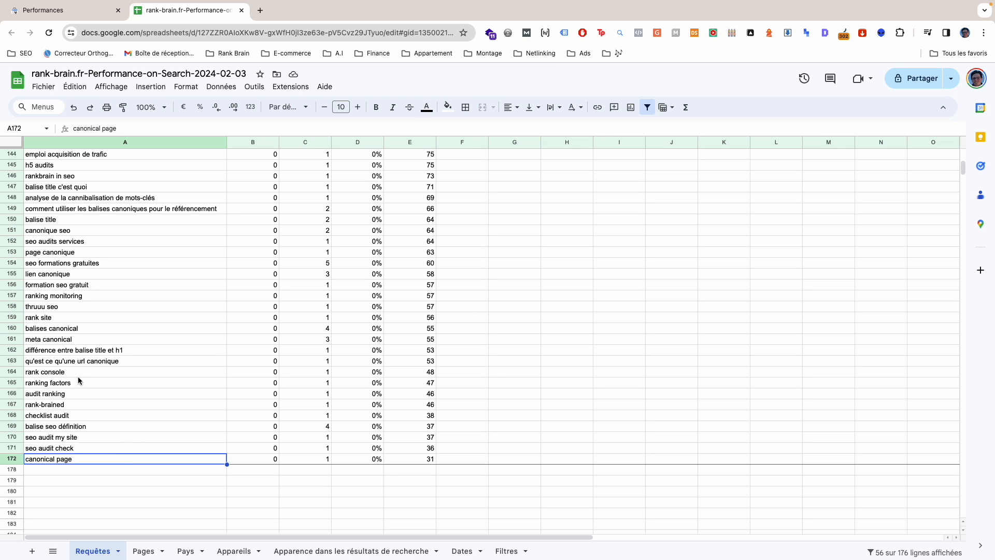
scroll(98, 363, "up", 1)
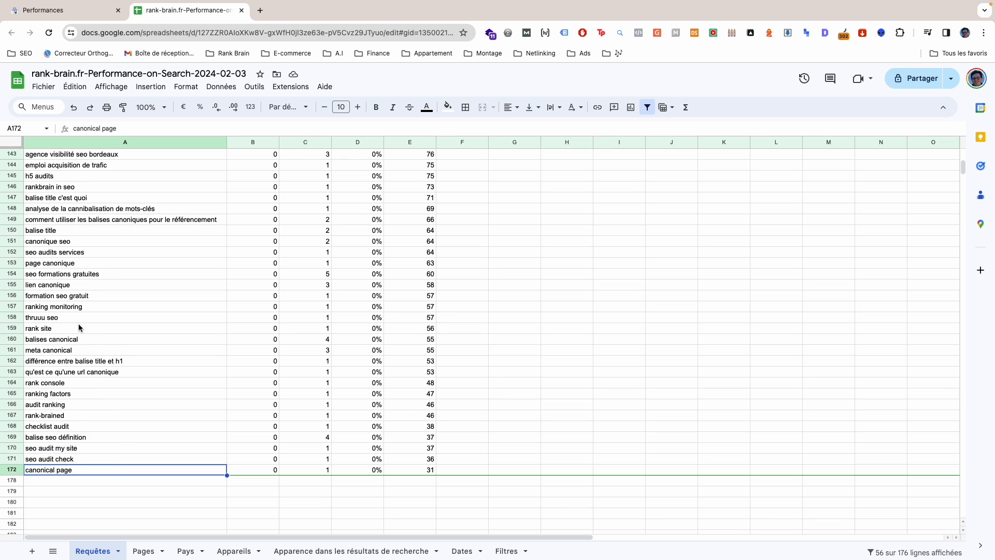
left_click(68, 328)
left_click(65, 318)
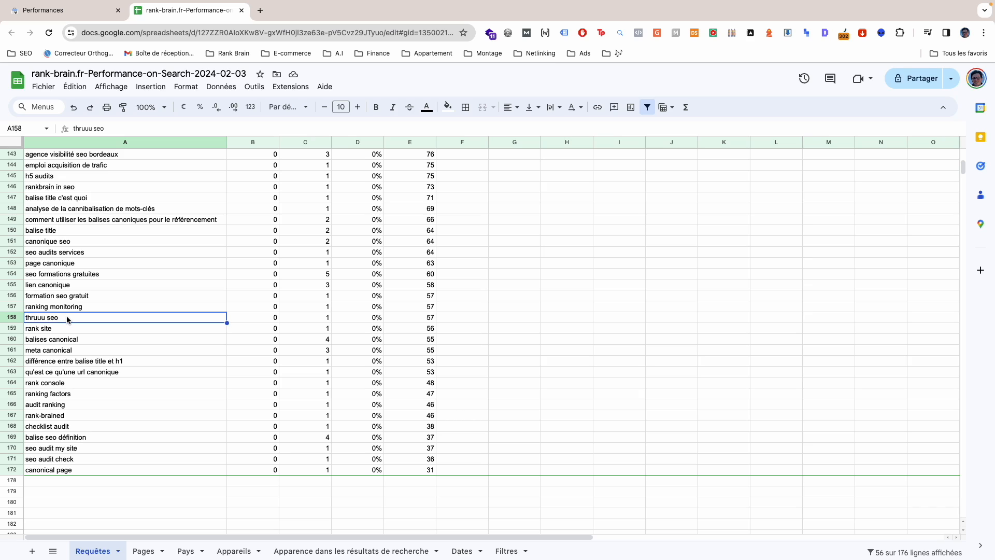
left_click_drag(74, 128, 104, 128)
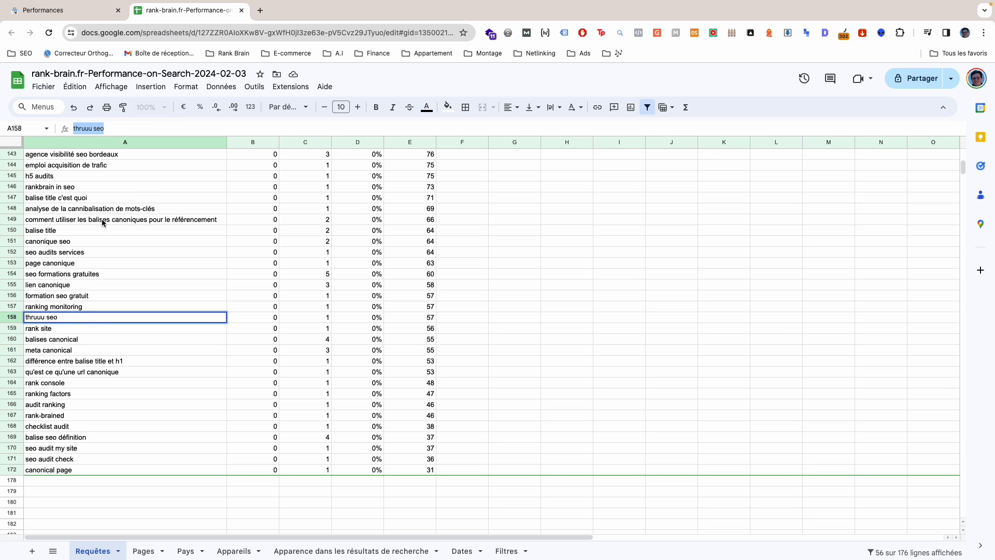
left_click(410, 318)
left_click(77, 318)
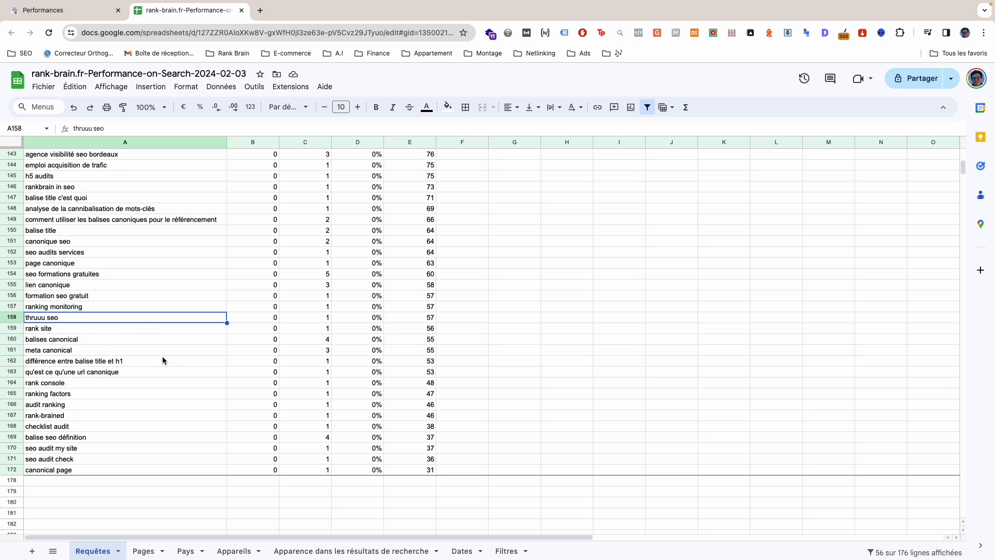
scroll(161, 356, "up", 5)
scroll(157, 361, "up", 3)
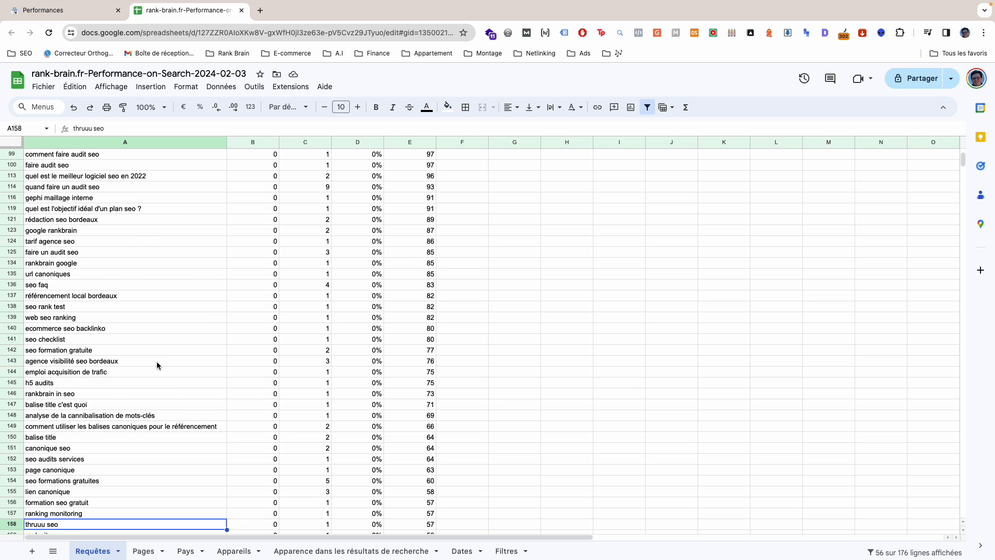
scroll(154, 365, "down", 10)
scroll(155, 372, "up", 10)
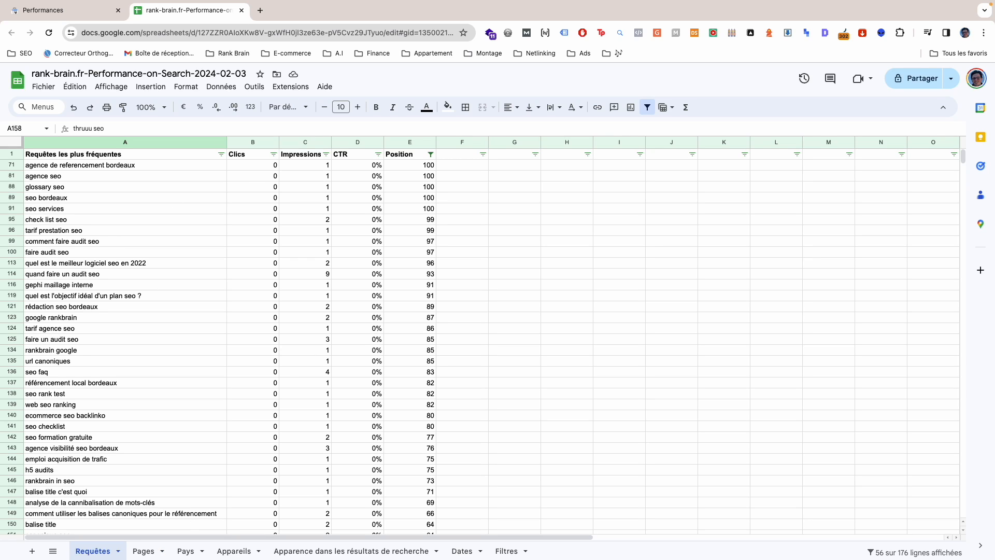
Step: Add a filter to the header row of the Pages sheet and sort the Clics column from Z to A
left_click(144, 551)
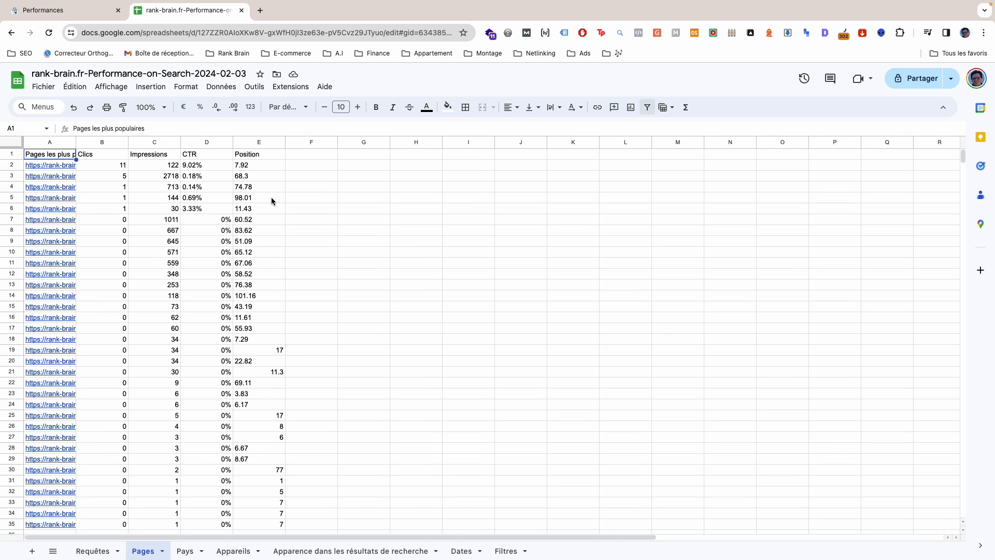
left_click(9, 154)
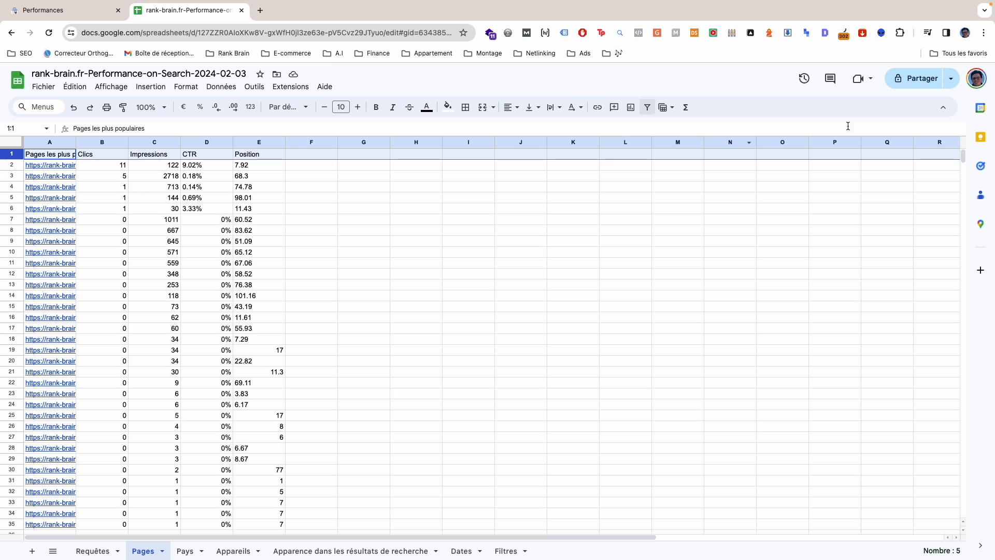
left_click(647, 107)
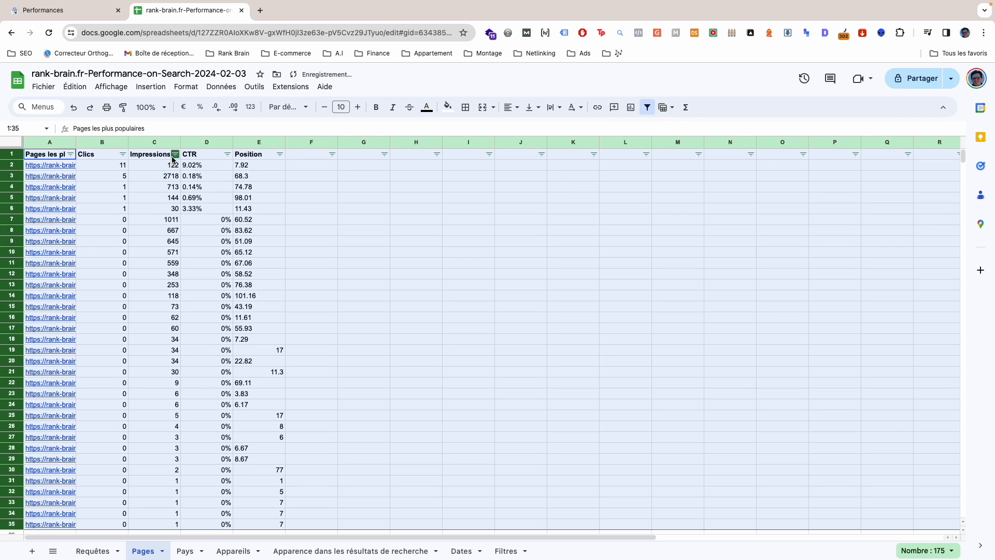
left_click(123, 154)
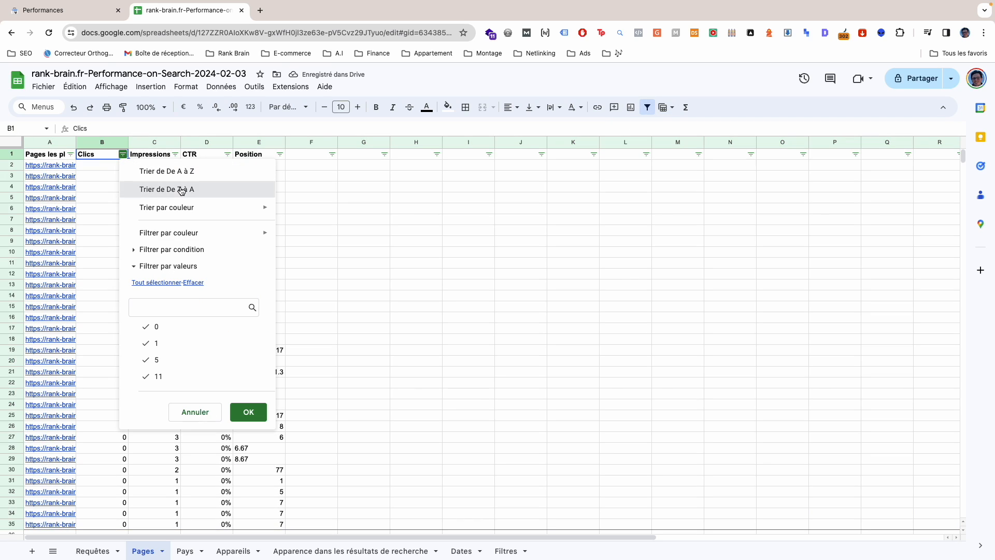
left_click(181, 191)
Step: Filter the Clics column by condition to values between 0 and 1
left_click(123, 155)
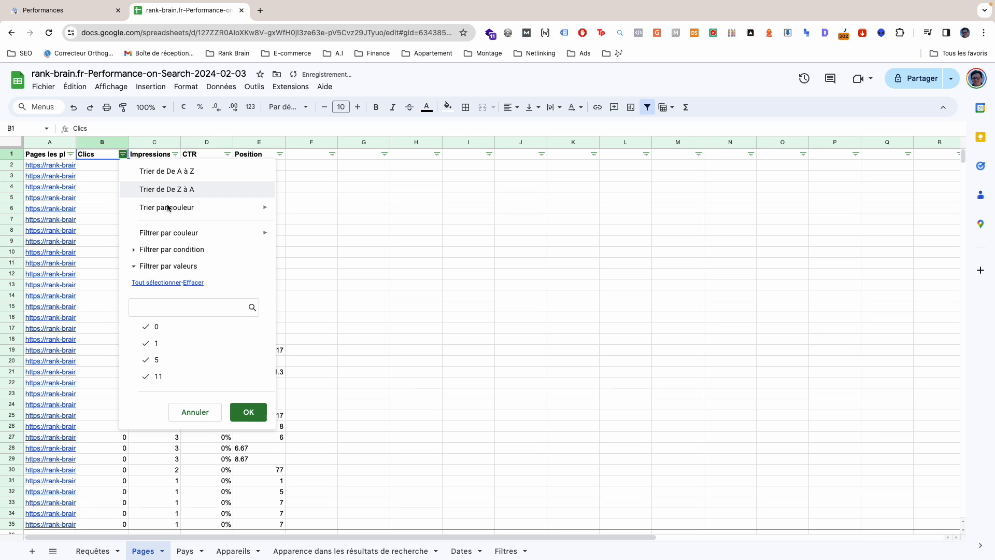
left_click(171, 250)
left_click(194, 277)
scroll(181, 495, "down", 2)
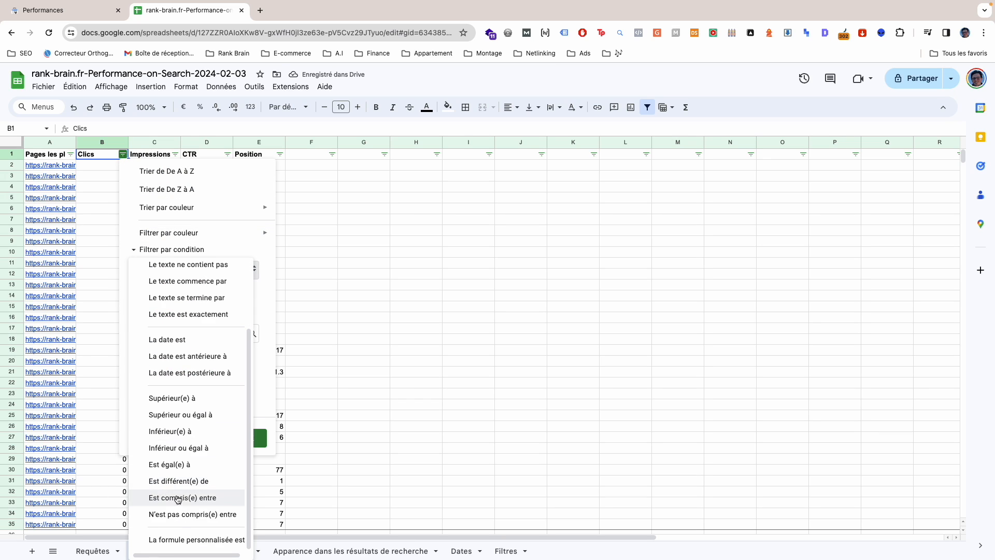
left_click(184, 497)
left_click(184, 290)
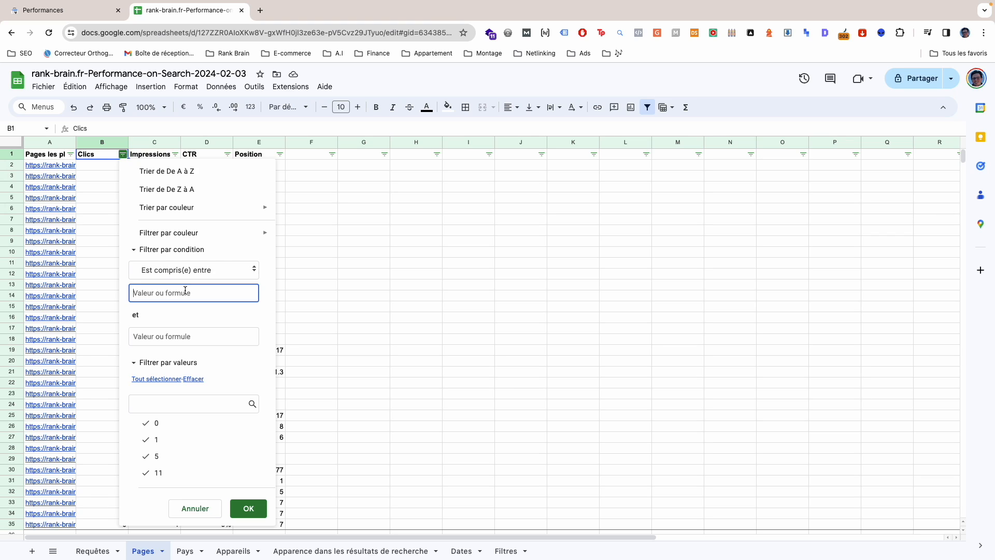
type("0")
key("Tab")
type("1")
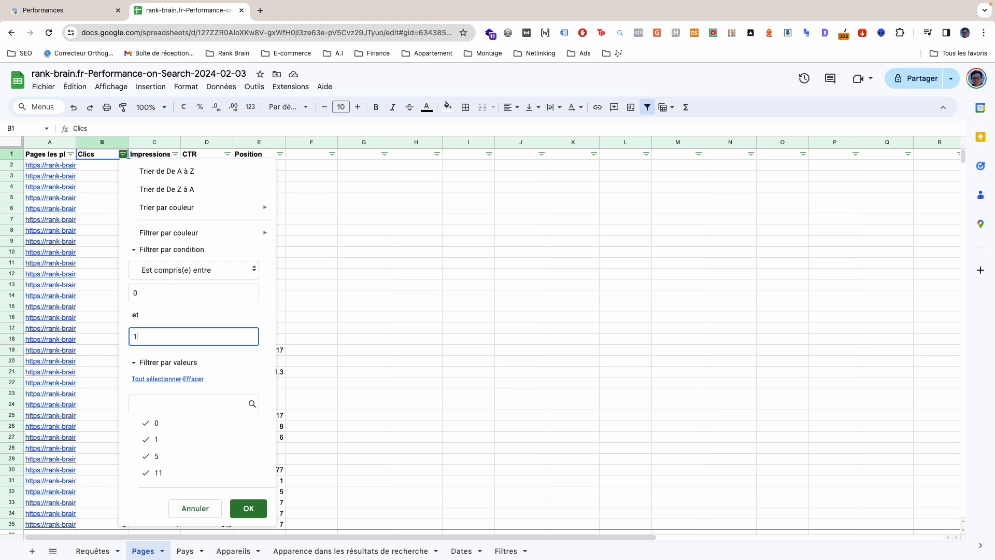
left_click(248, 507)
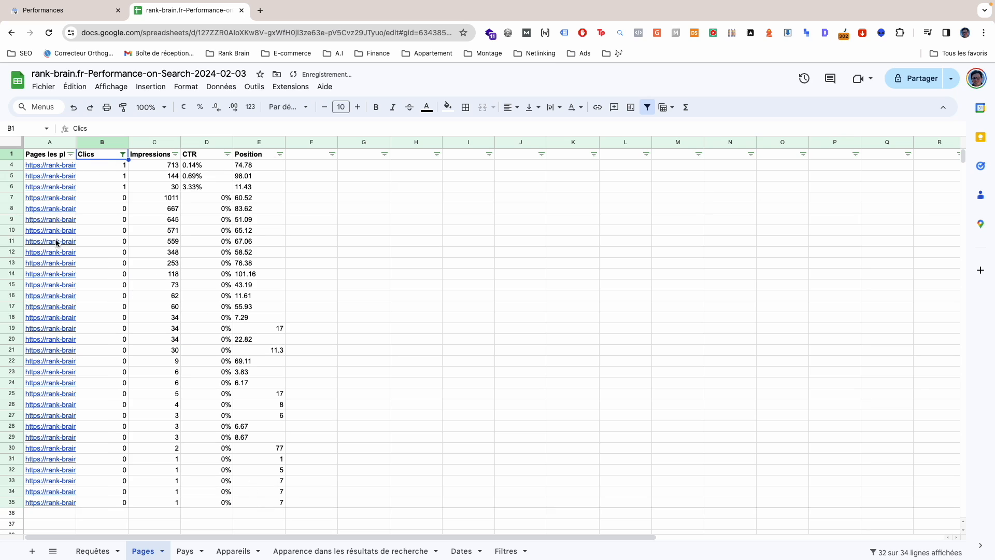
Step: Widen column A of the Pages sheet to fit the full page URLs
scroll(63, 244, "down", 3)
scroll(66, 254, "up", 3)
left_click_drag(76, 142, 176, 142)
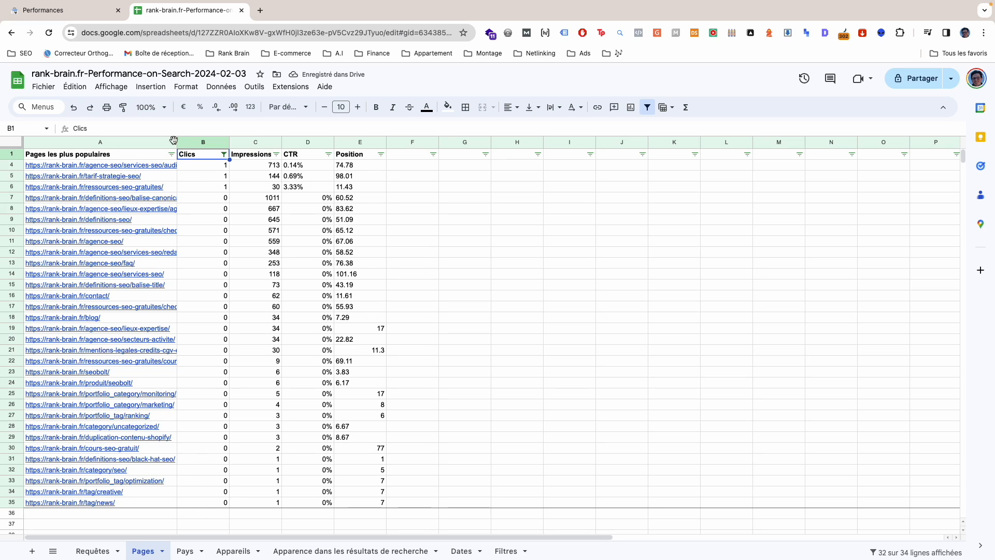
left_click_drag(188, 164, 205, 501)
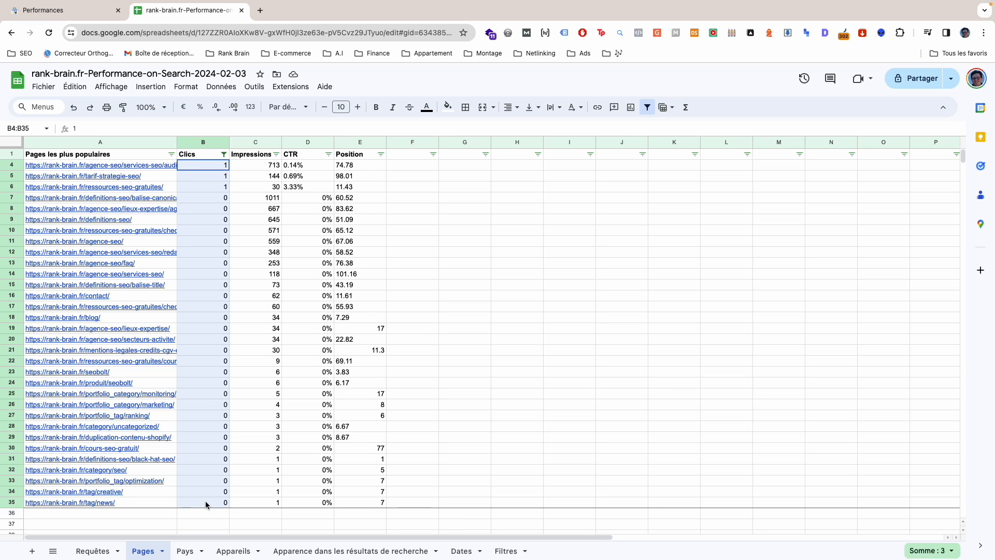
left_click_drag(124, 506, 109, 164)
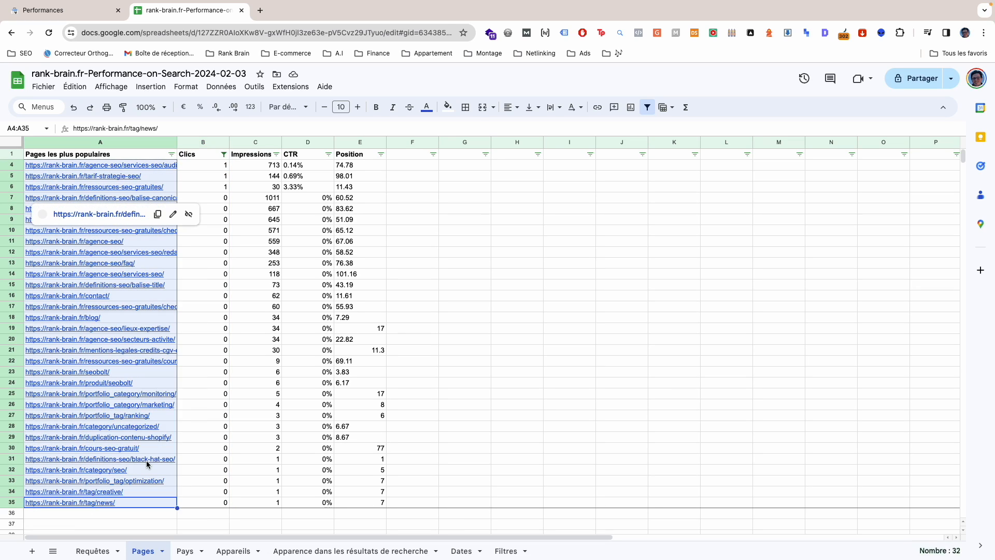
left_click(210, 186)
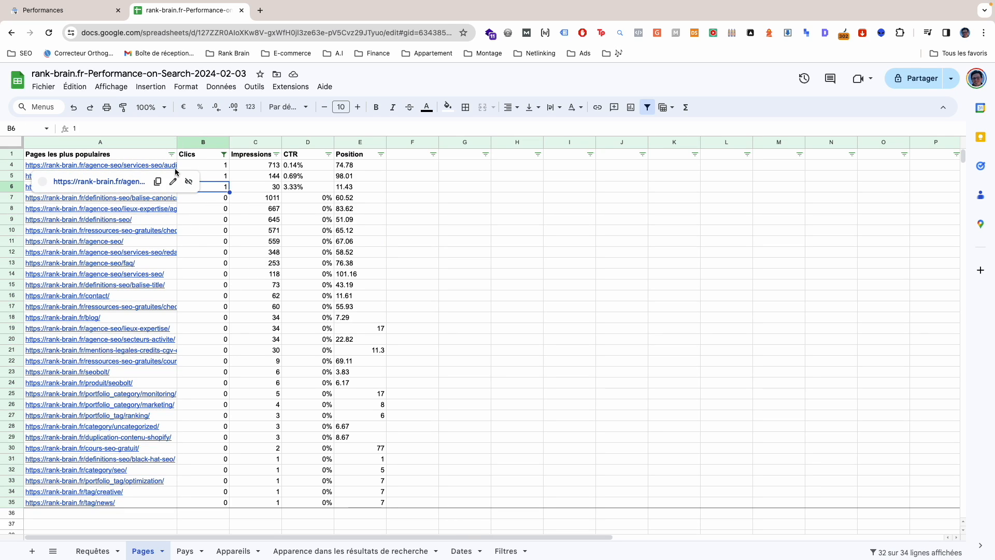
left_click(120, 503)
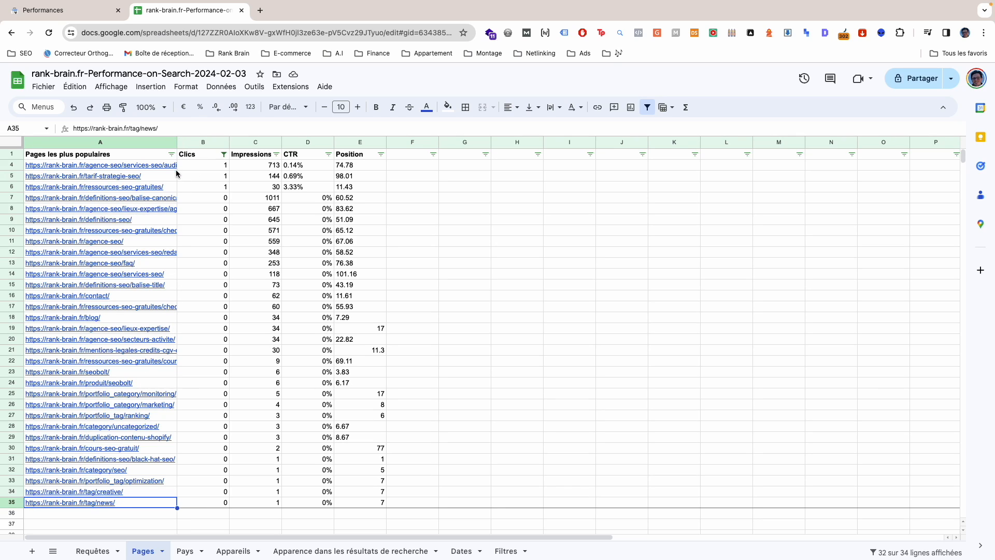
left_click_drag(177, 143, 238, 143)
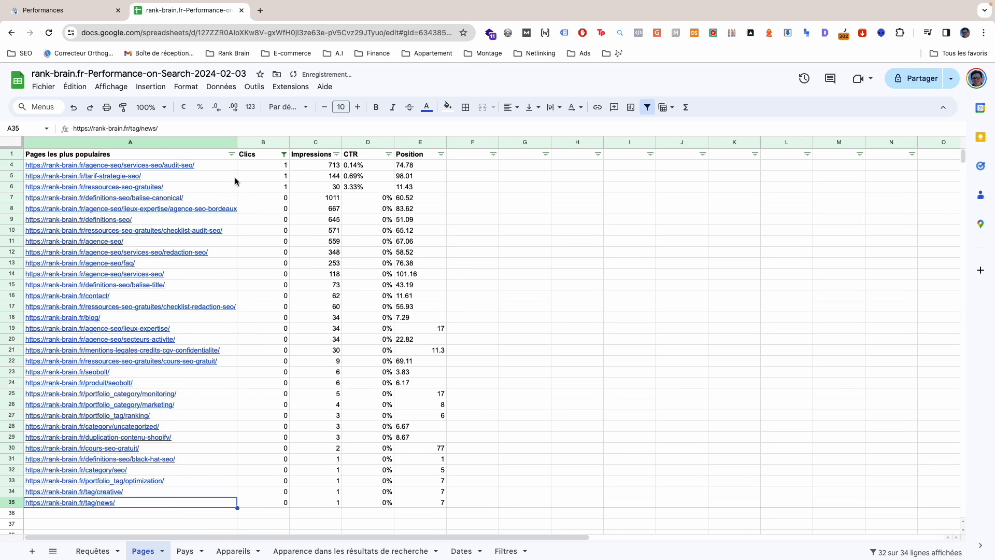
Step: Examine the URLs of the low-click pages alongside their Clics values, including the tarif-strategie-seo page
left_click(221, 168)
left_click(223, 176)
left_click(216, 186)
left_click(218, 198)
left_click(219, 215)
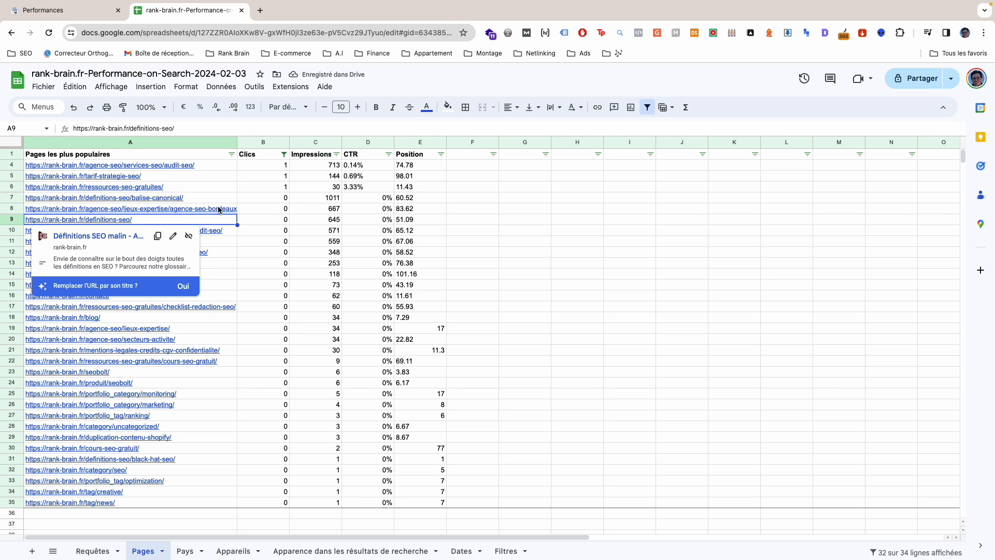
left_click(219, 209)
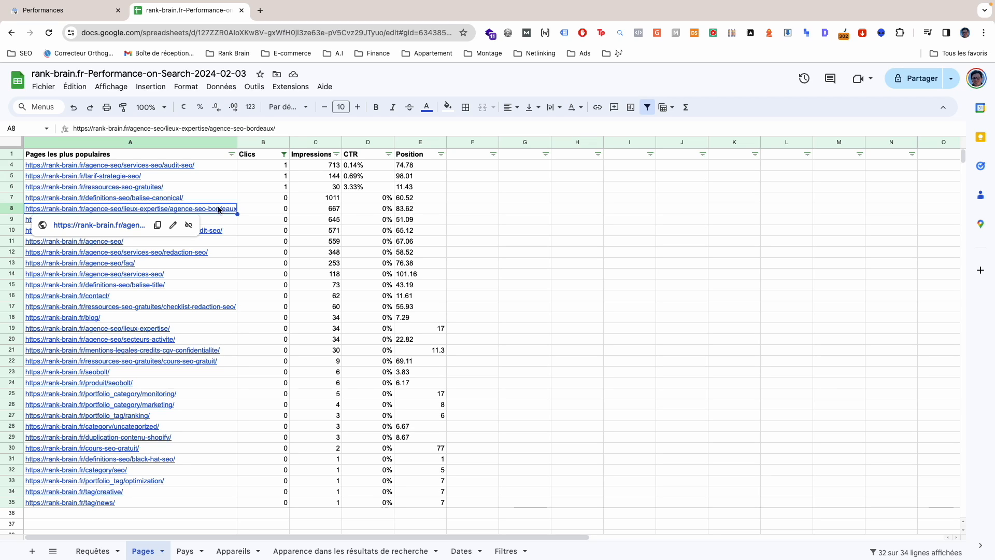
left_click_drag(207, 165, 205, 314)
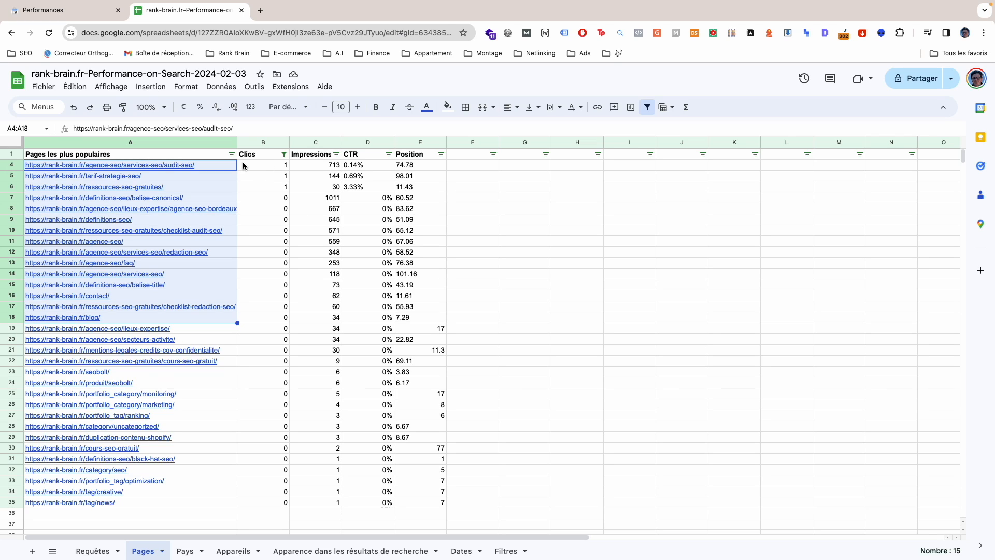
left_click_drag(230, 165, 186, 288)
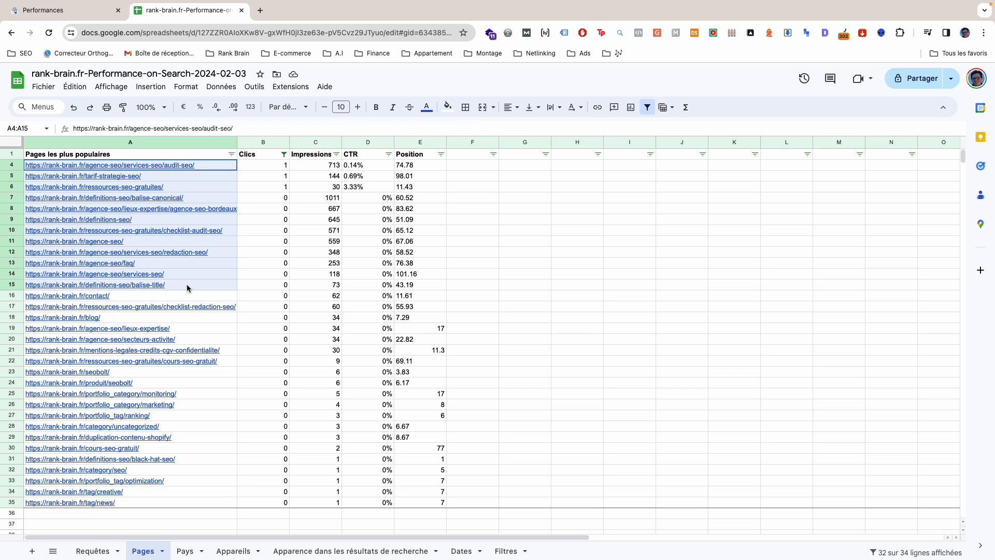
left_click_drag(262, 166, 261, 306)
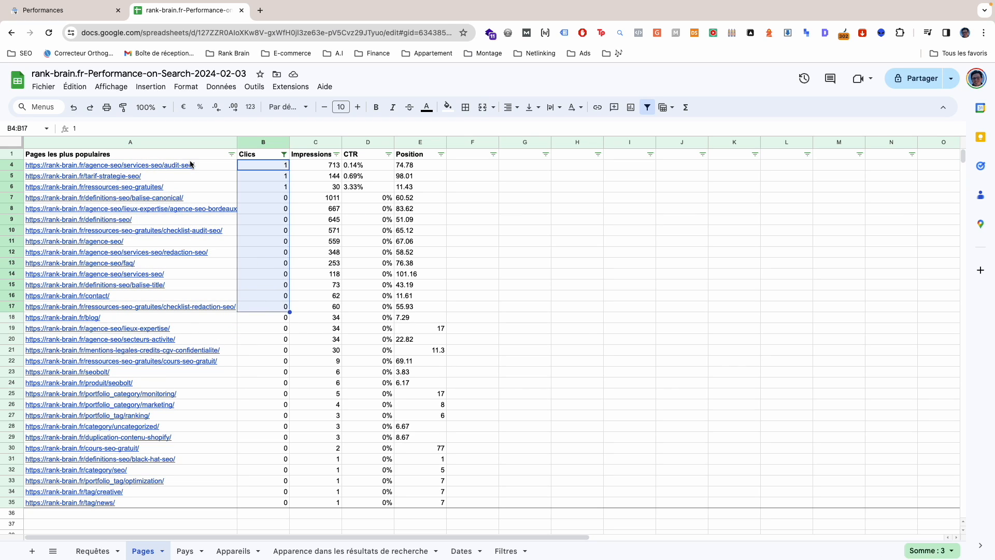
left_click_drag(189, 163, 172, 228)
left_click(166, 178)
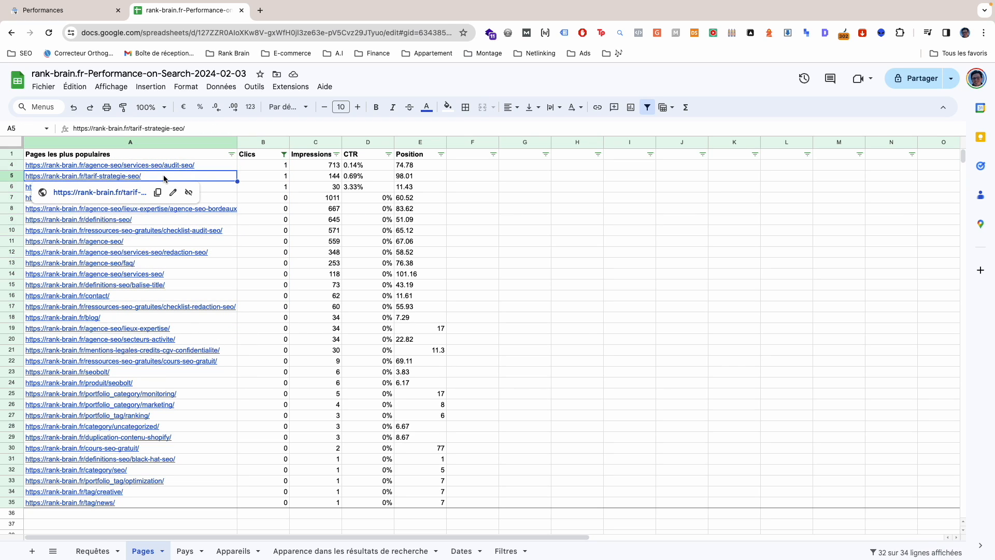
left_click(264, 177)
left_click_drag(203, 179, 235, 178)
left_click(266, 178)
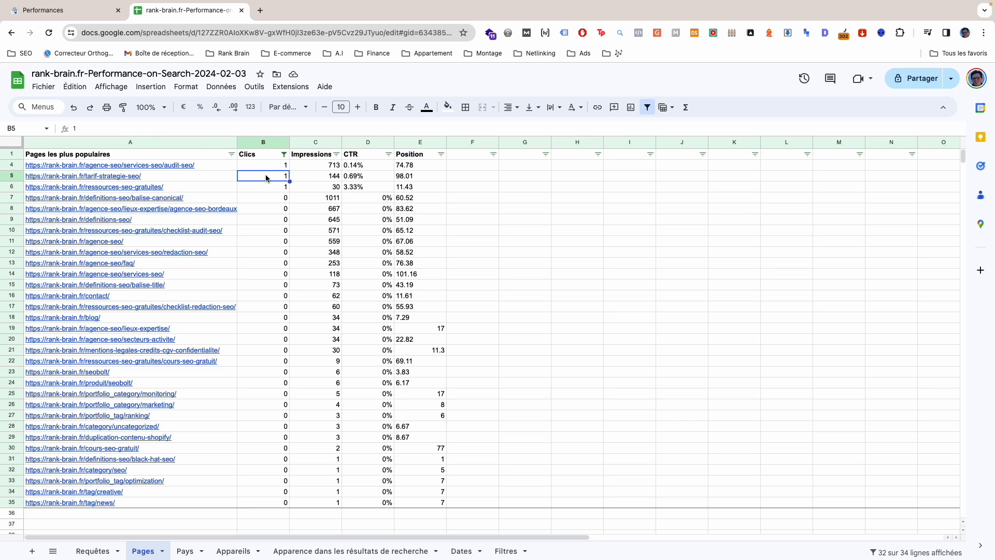
left_click(216, 177)
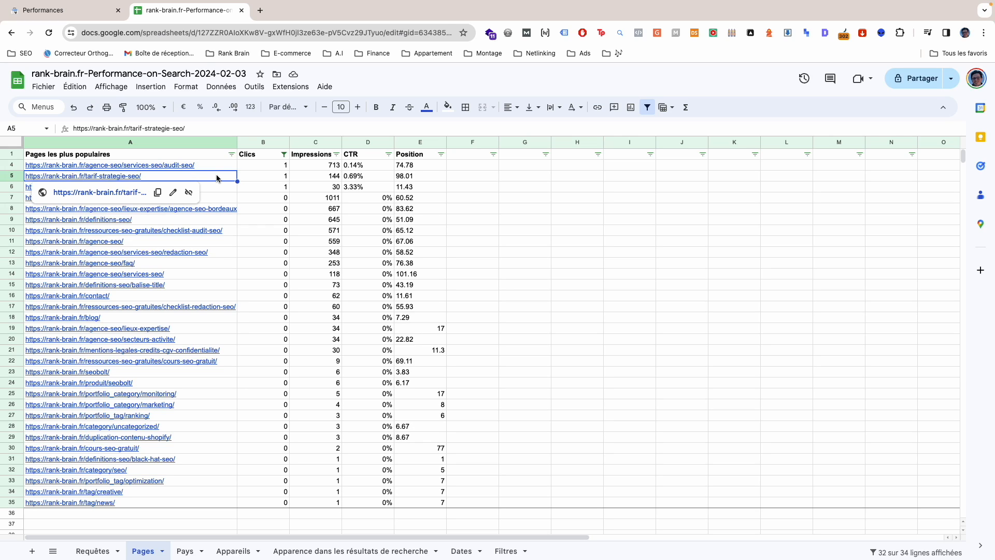
Step: Go over the low-click page URLs from the audit-seo service page down to the contact page
left_click_drag(215, 162, 226, 242)
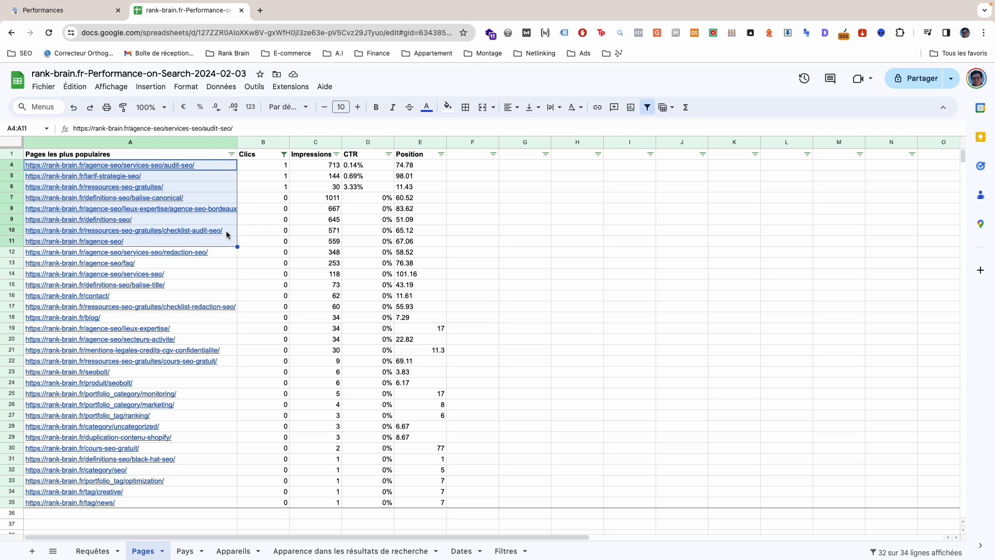
left_click(206, 297)
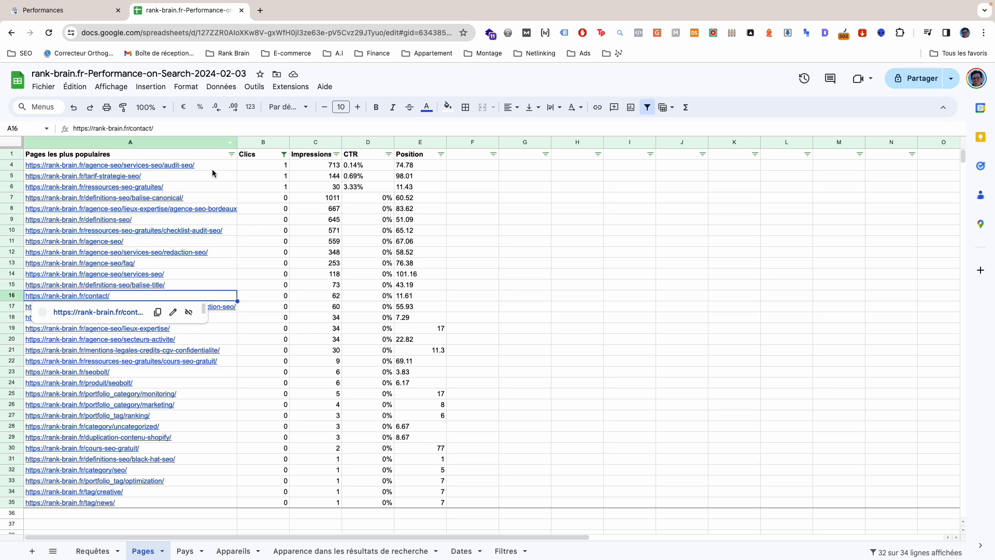
mouse_move(212, 171)
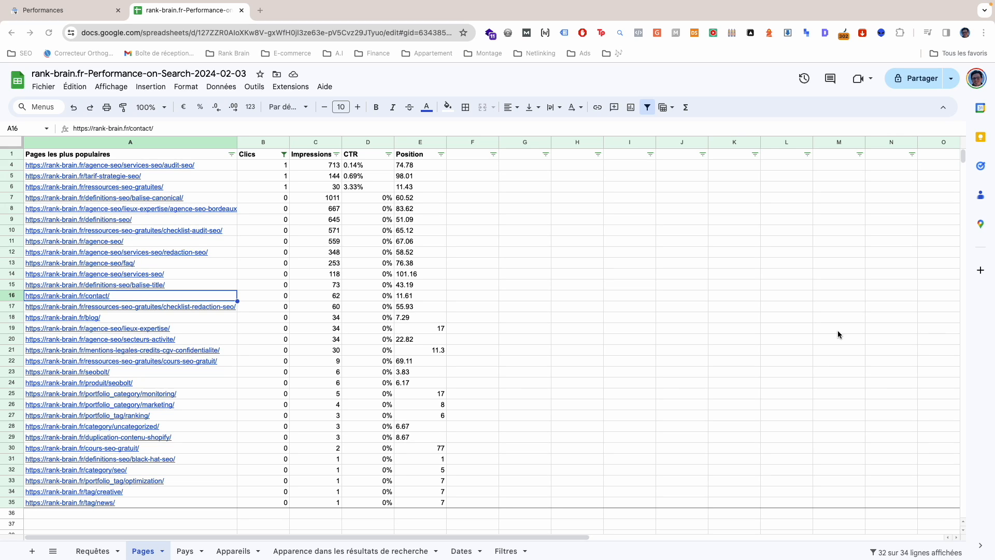
Step: Switch to Google Search Console, open the page indexing report and open the reason "Explorée, actuellement non indexée"
left_click(98, 11)
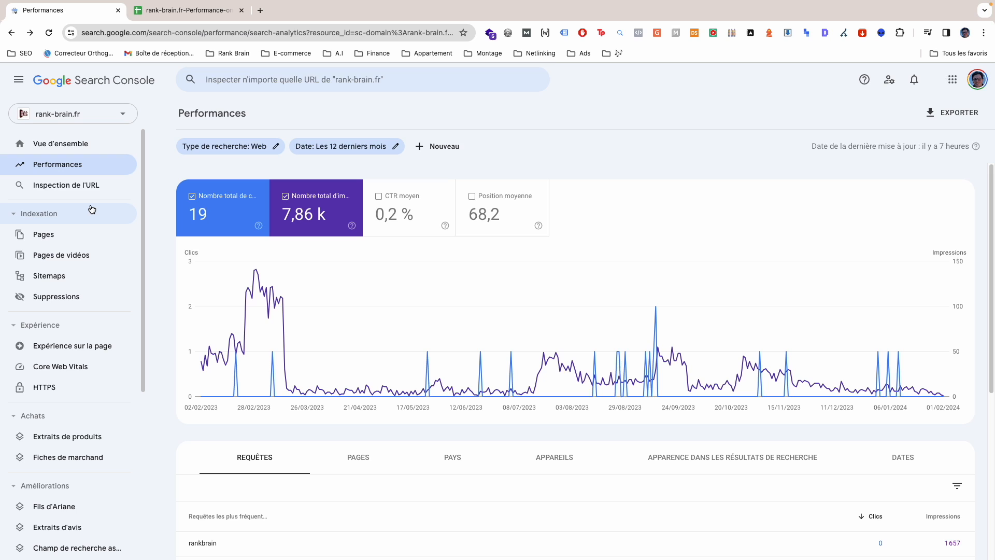
left_click(89, 236)
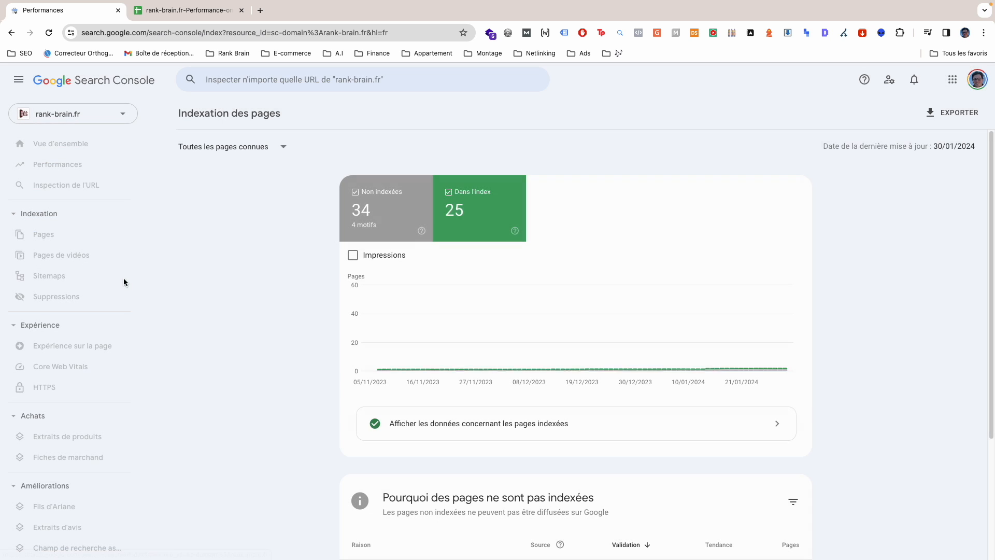
scroll(287, 377, "down", 3)
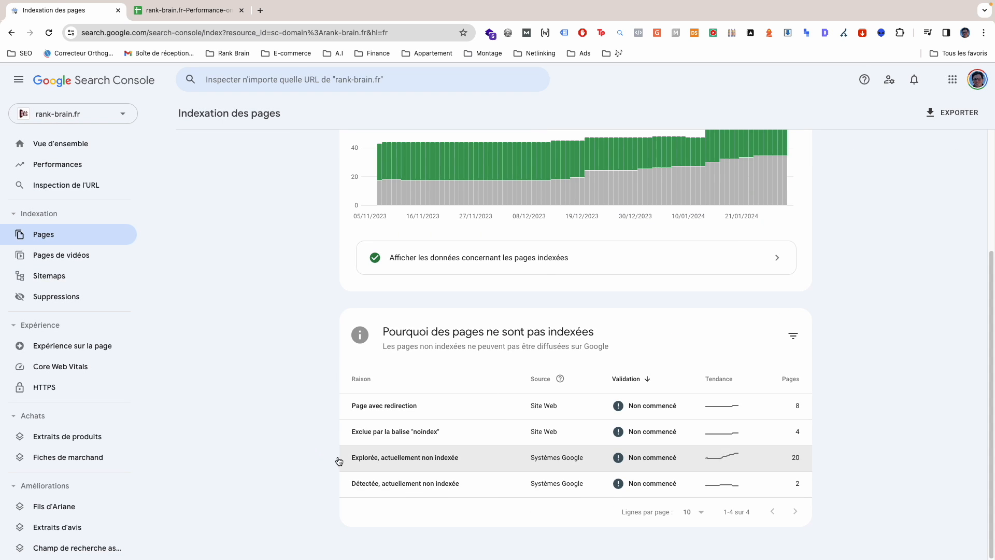
left_click_drag(324, 457, 448, 458)
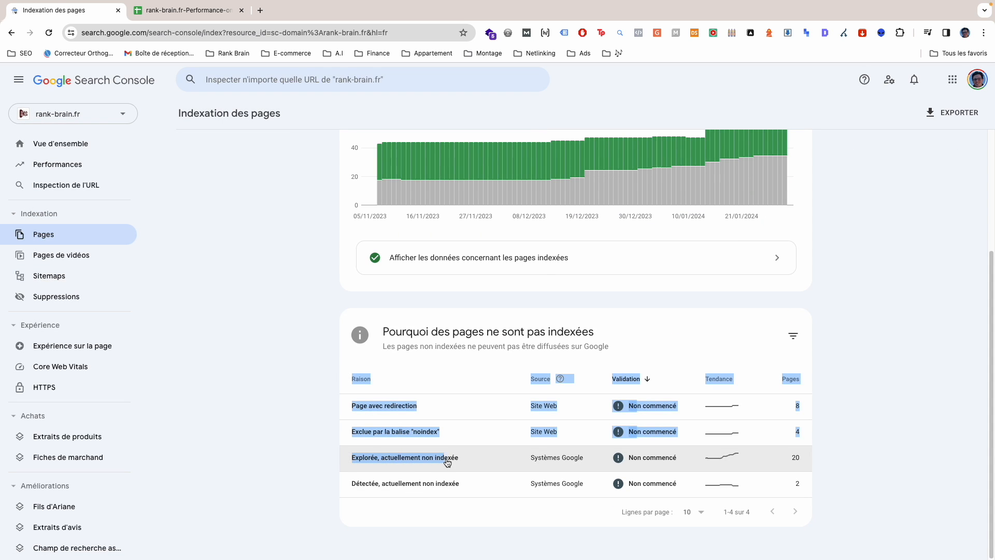
left_click(374, 463)
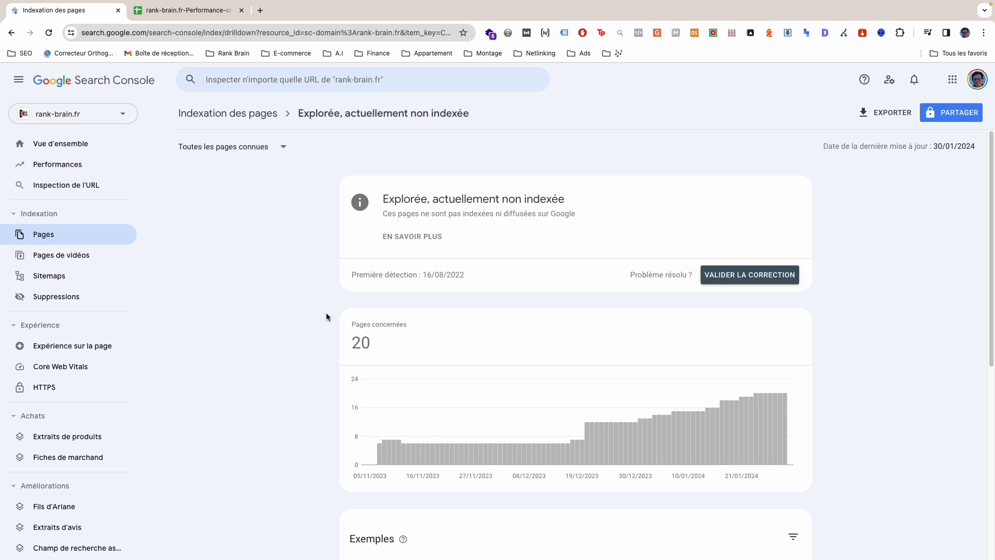
scroll(325, 316, "down", 7)
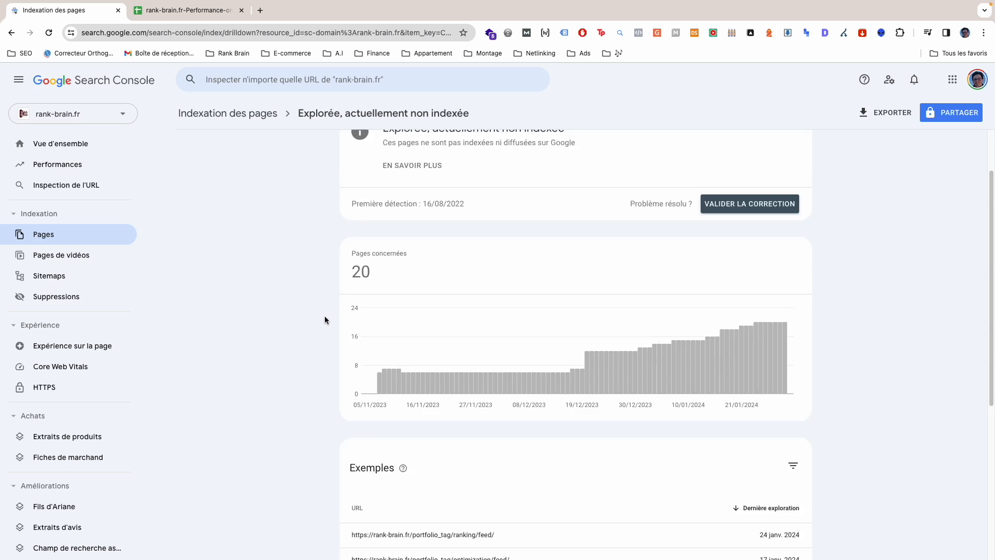
left_click_drag(333, 285, 521, 285)
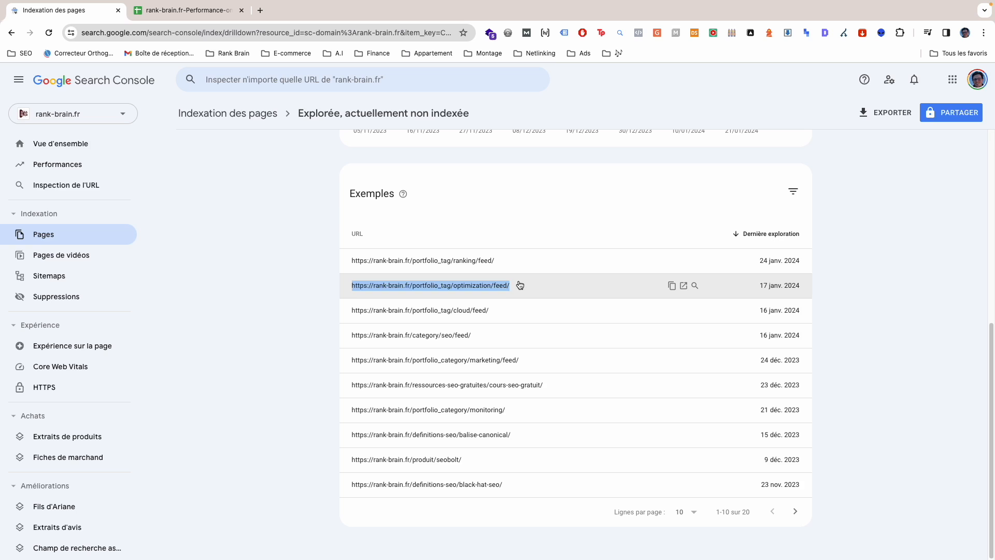
scroll(423, 298, "up", 7)
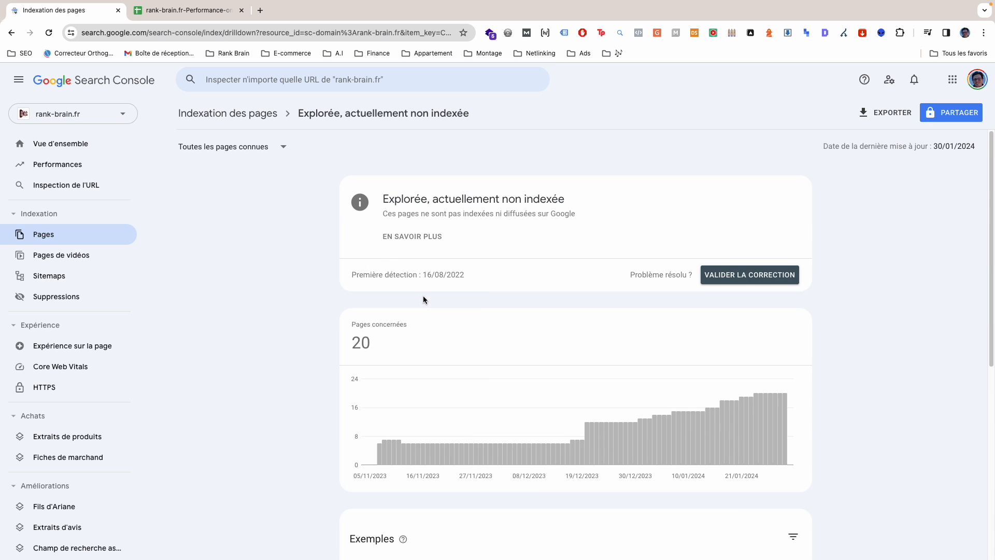
left_click(312, 83)
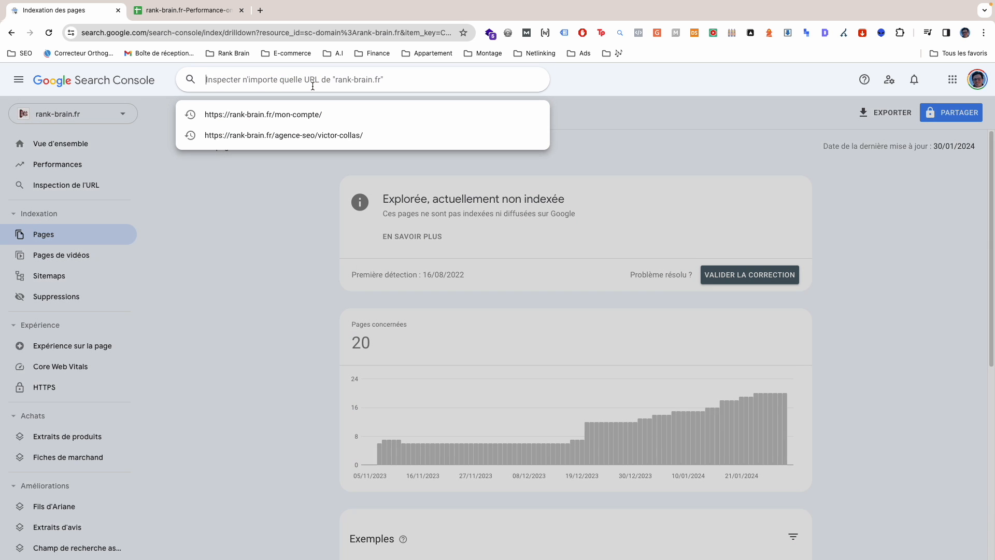
type("https://rank-brain.fr/portfolio_tag/optimisation/feed/")
key("Return")
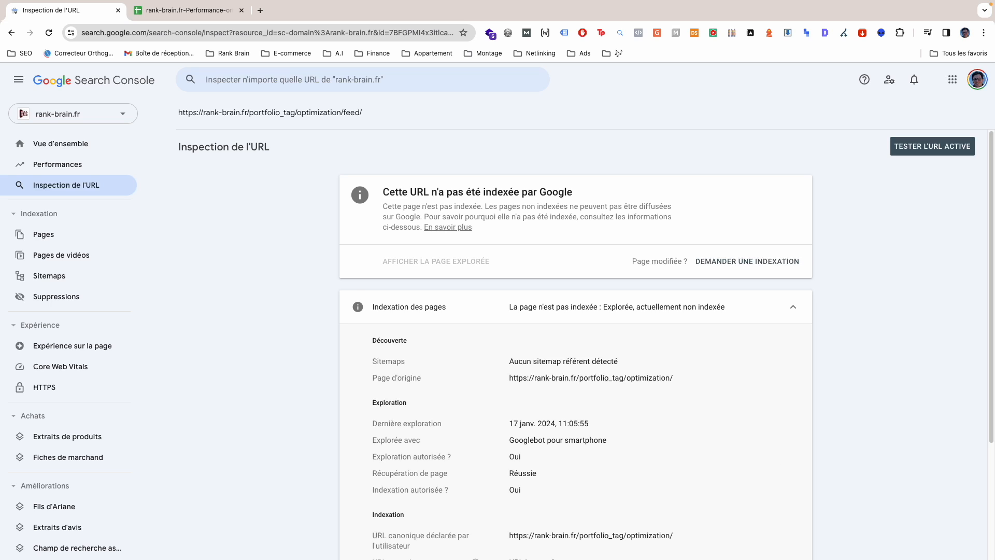
left_click(43, 235)
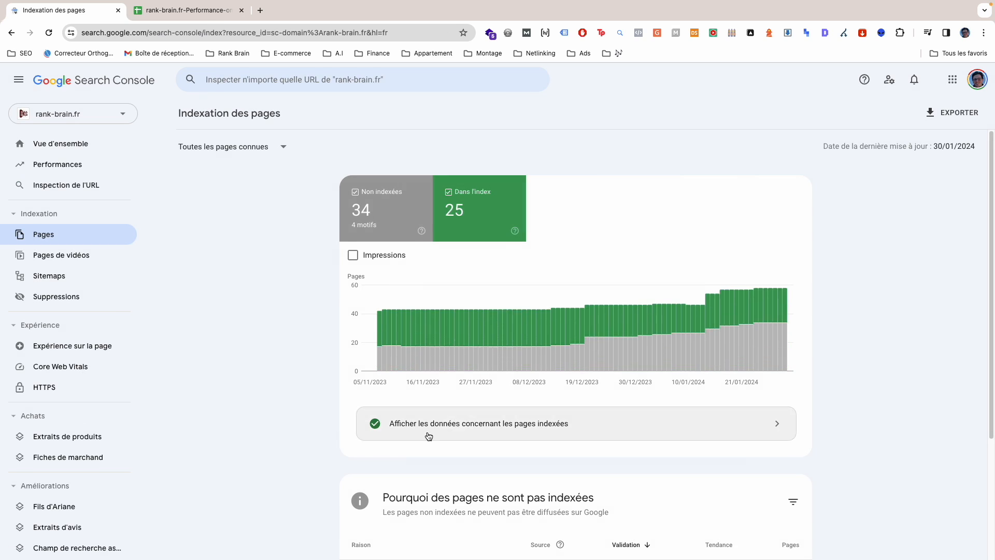
scroll(429, 436, "down", 3)
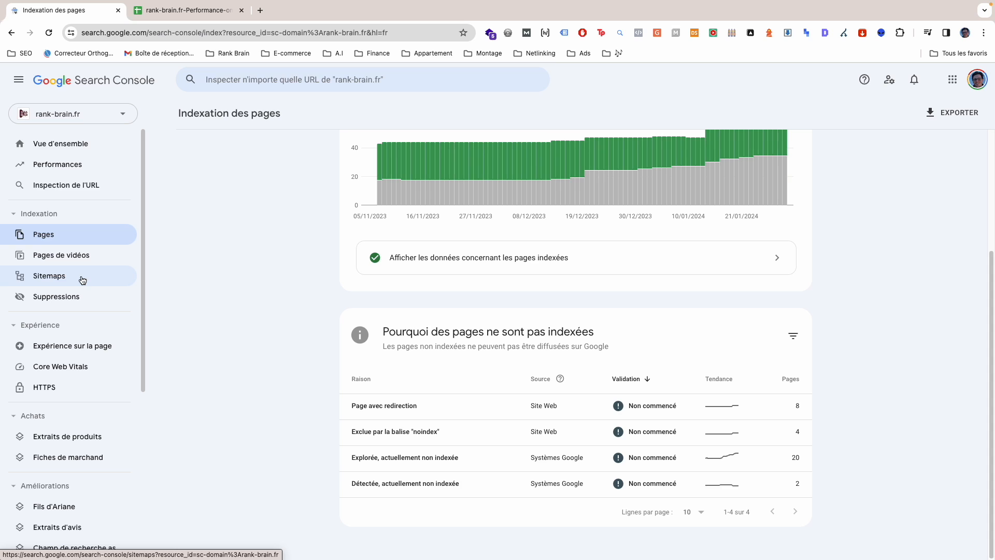
Step: Open the search performance report and examine clicks and impressions by device, starting with Ordinateur
left_click(63, 166)
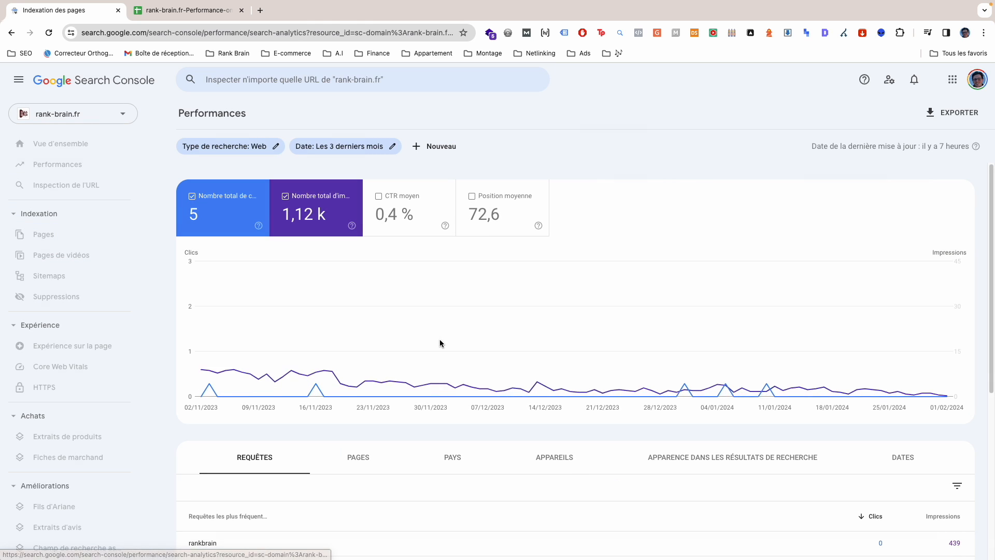
left_click(553, 458)
scroll(513, 422, "down", 2)
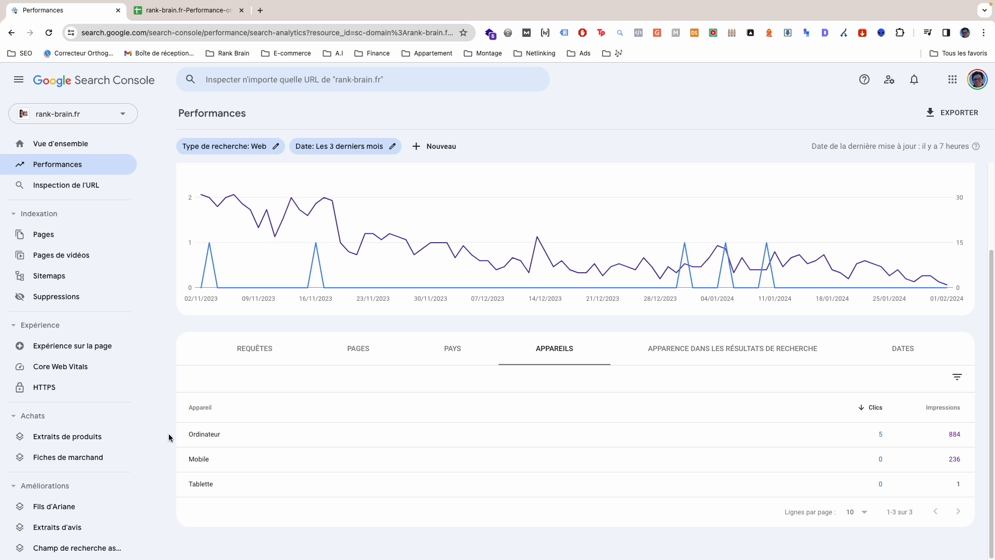
left_click_drag(169, 434, 237, 436)
left_click(153, 436)
scroll(934, 403, "up", 3)
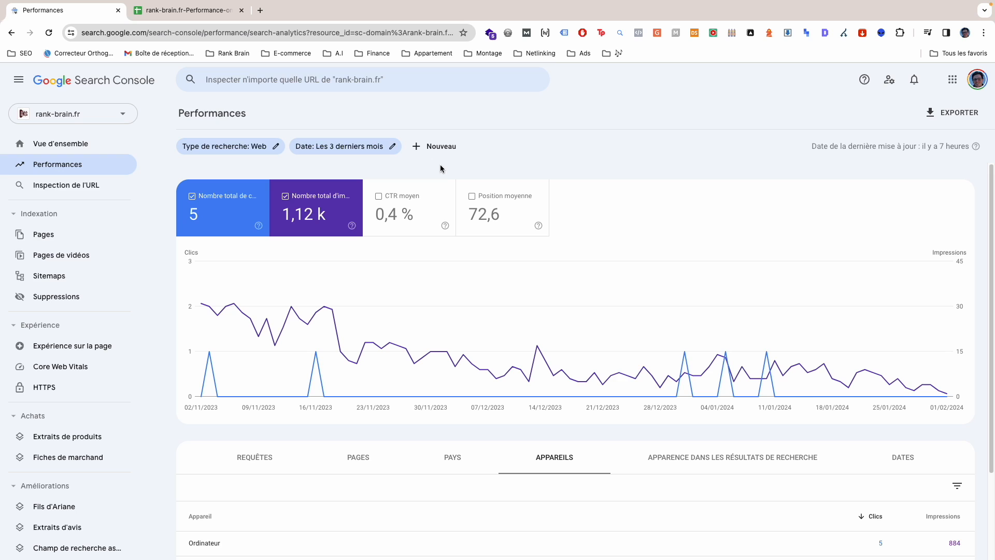
Step: Filter the performance report to queries containing "audit seo" and list the matching pages
left_click(435, 147)
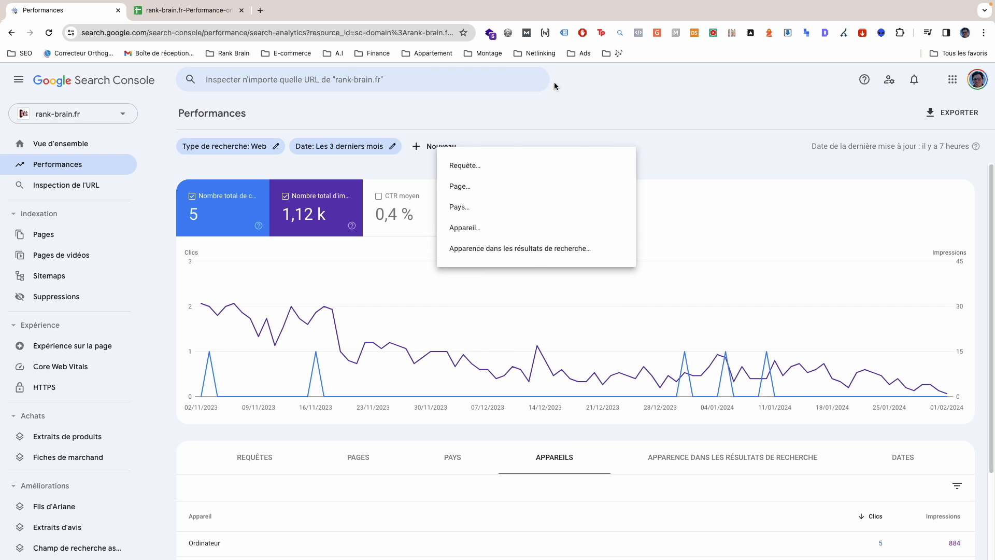
left_click(480, 167)
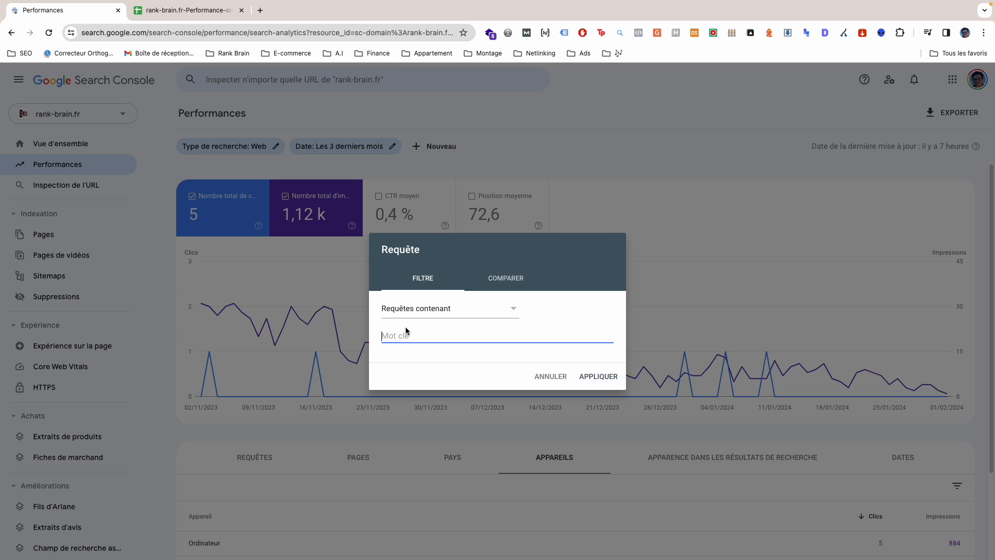
type("audit seo")
key("Return")
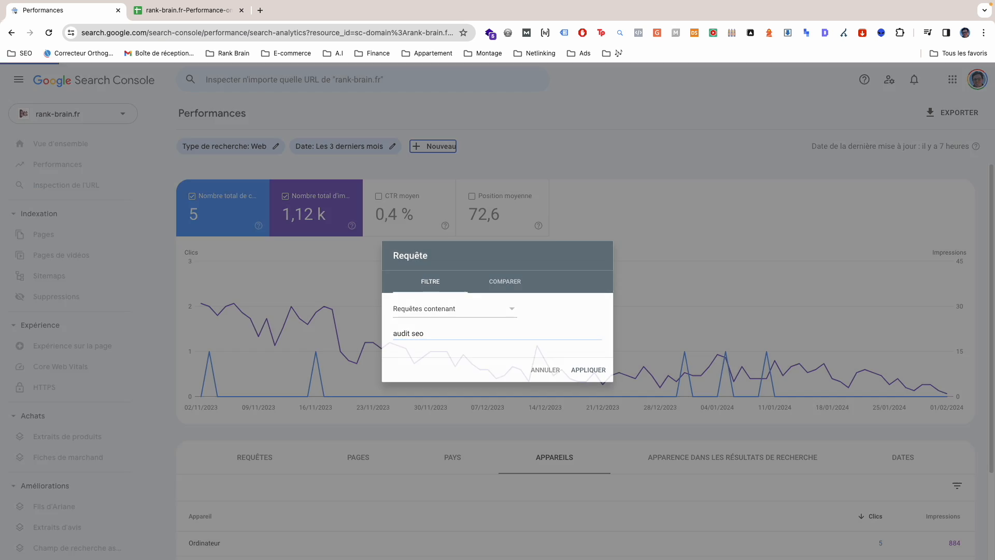
scroll(201, 387, "down", 2)
left_click(330, 374)
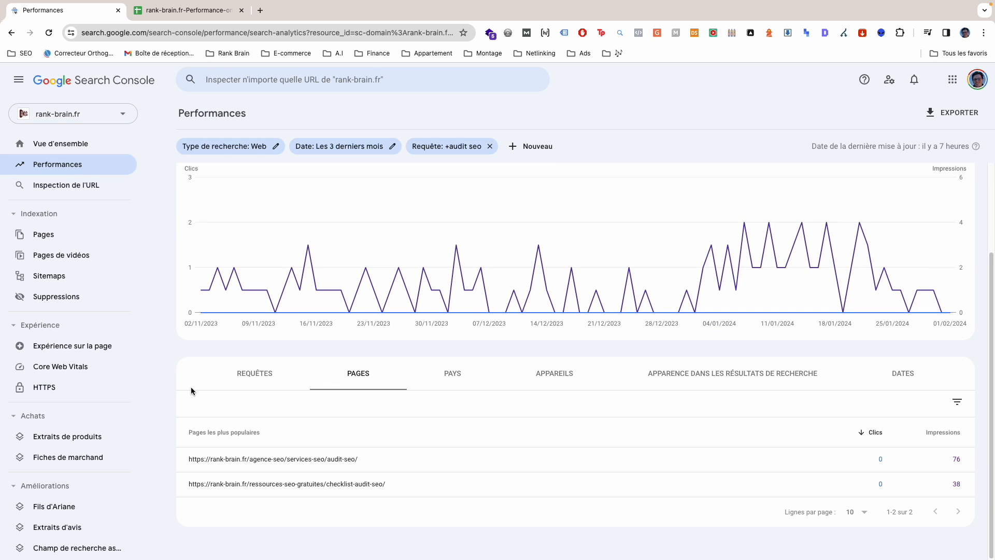
Step: Show the average position metric and compare the positions of the two pages competing for "audit seo"
scroll(192, 386, "up", 2)
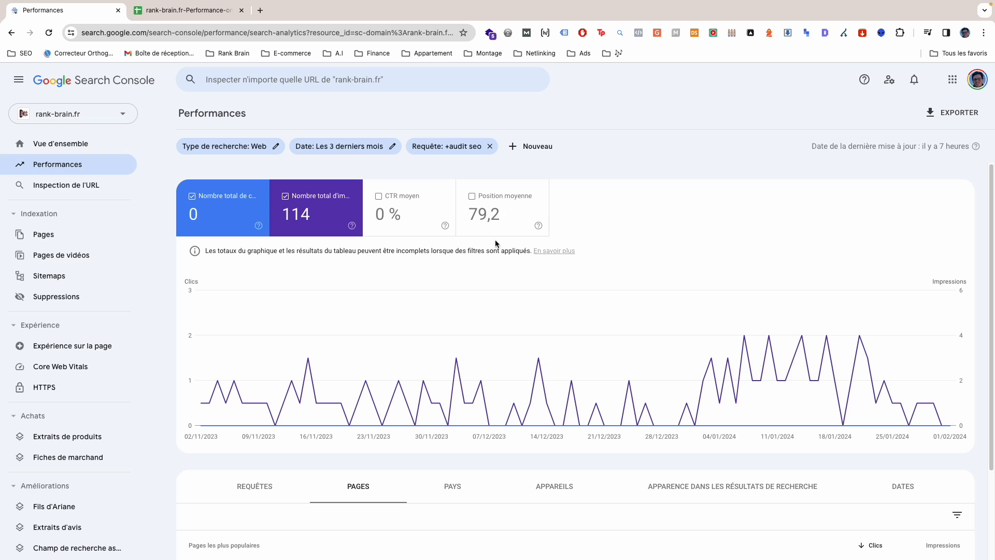
left_click(491, 218)
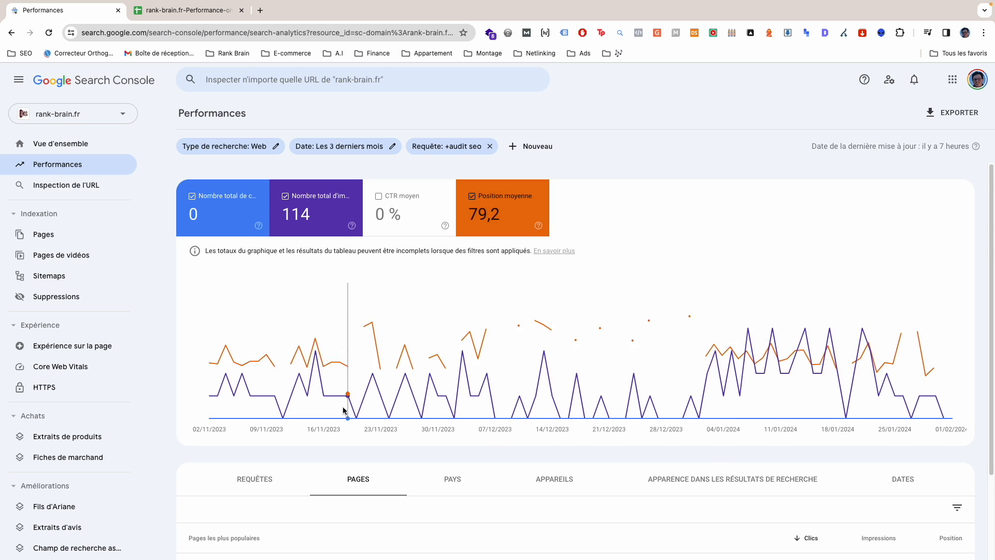
scroll(148, 424, "down", 2)
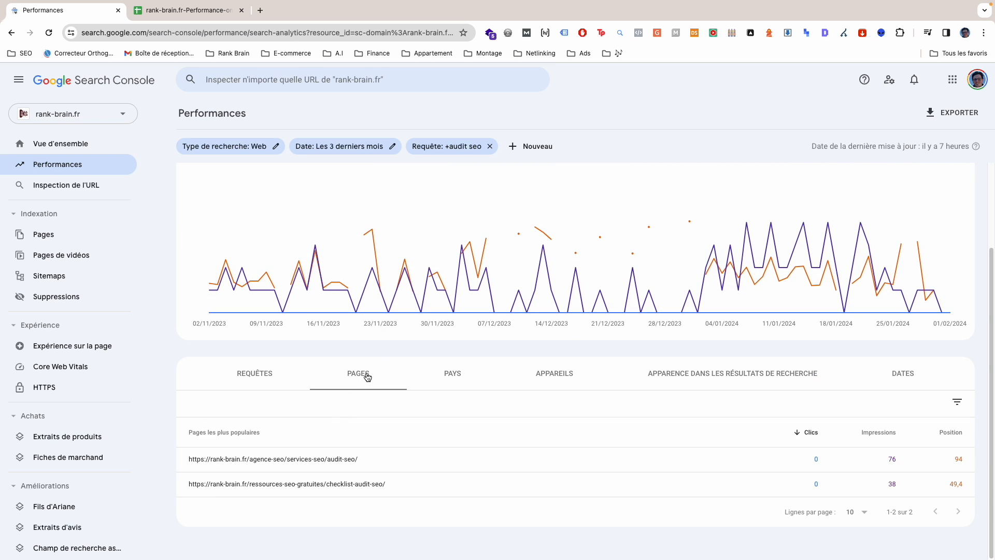
left_click_drag(167, 458, 457, 507)
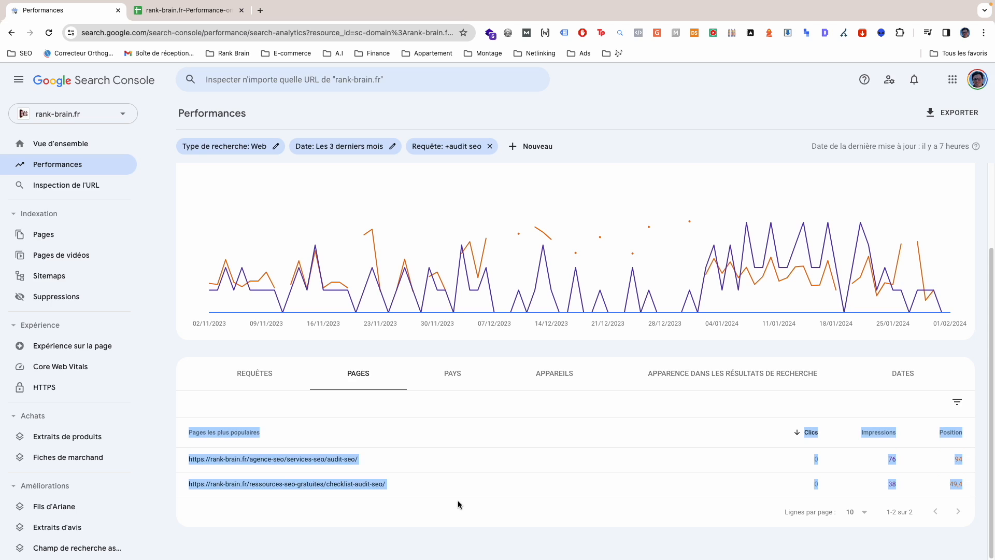
left_click(177, 466)
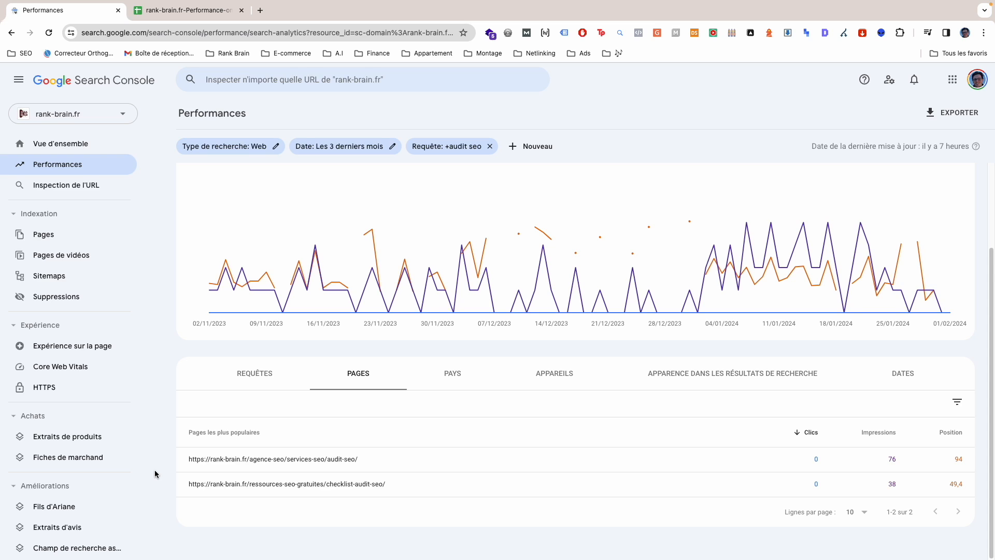
Step: Remove the "audit seo" query filter from the performance report
scroll(433, 321, "up", 2)
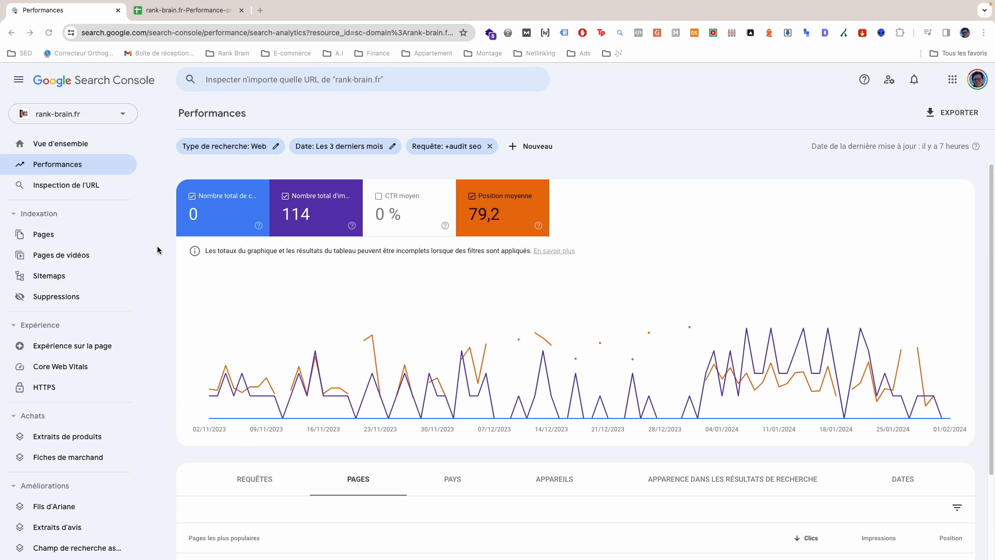
left_click(490, 147)
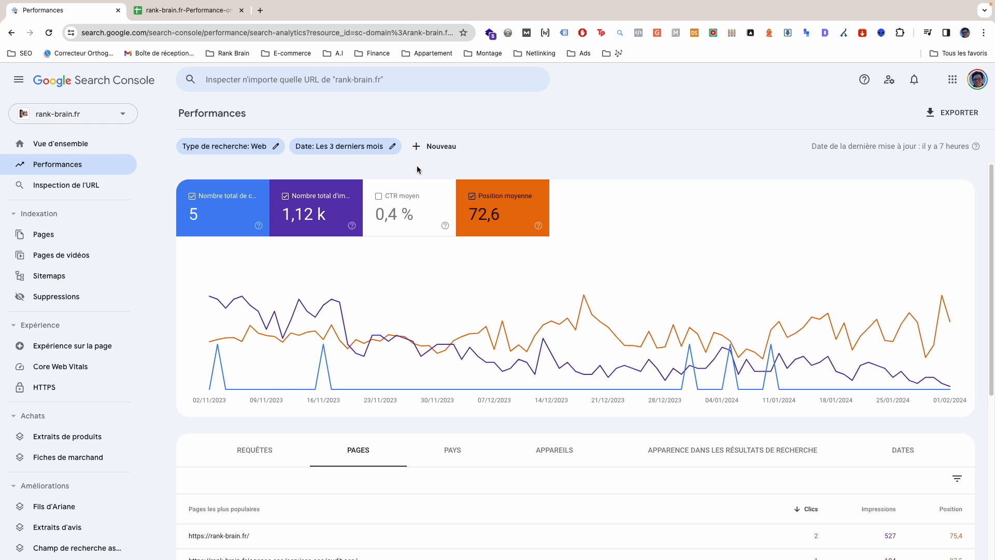
Step: Switch to the exported Google Sheets file and set the Clics column's filter condition to Aucun
left_click(207, 20)
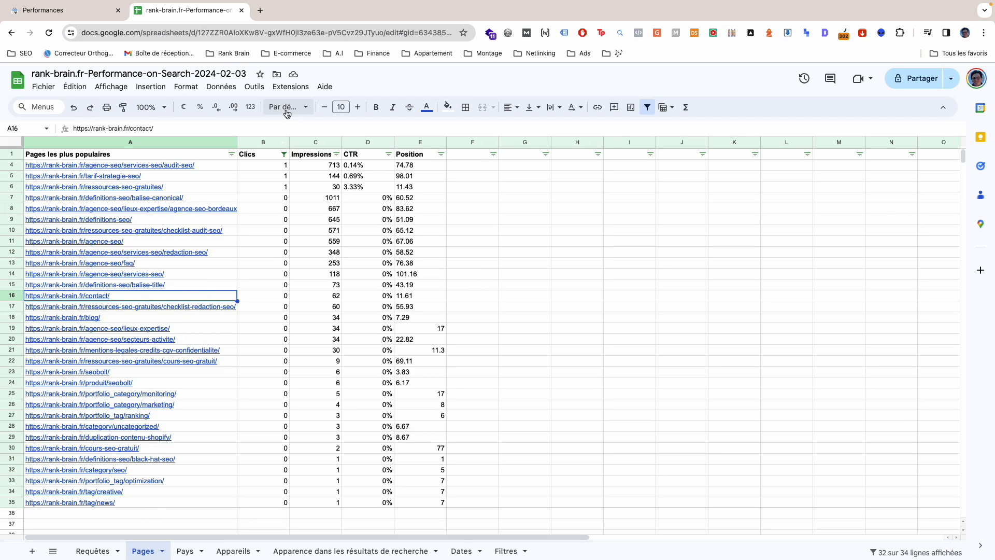
left_click(284, 155)
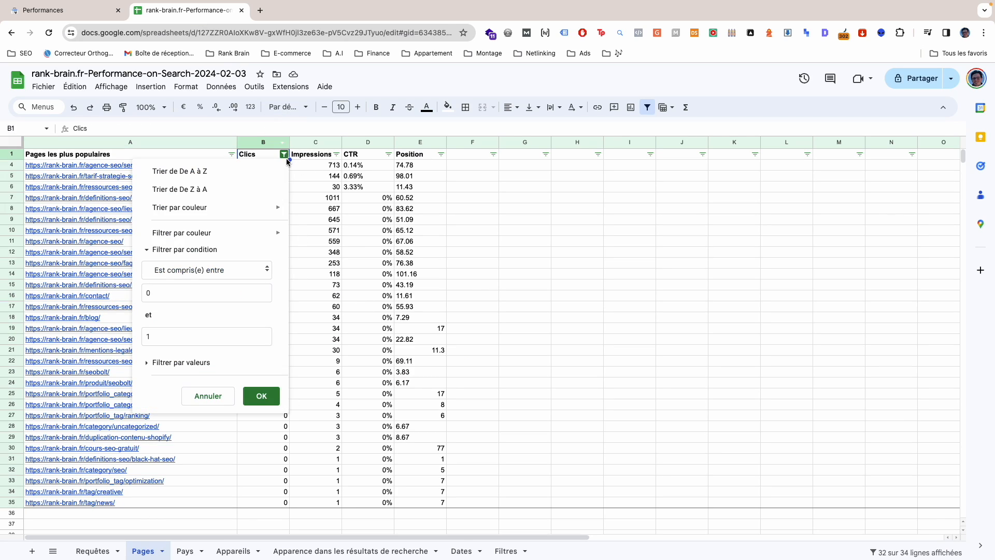
left_click(206, 268)
left_click(207, 75)
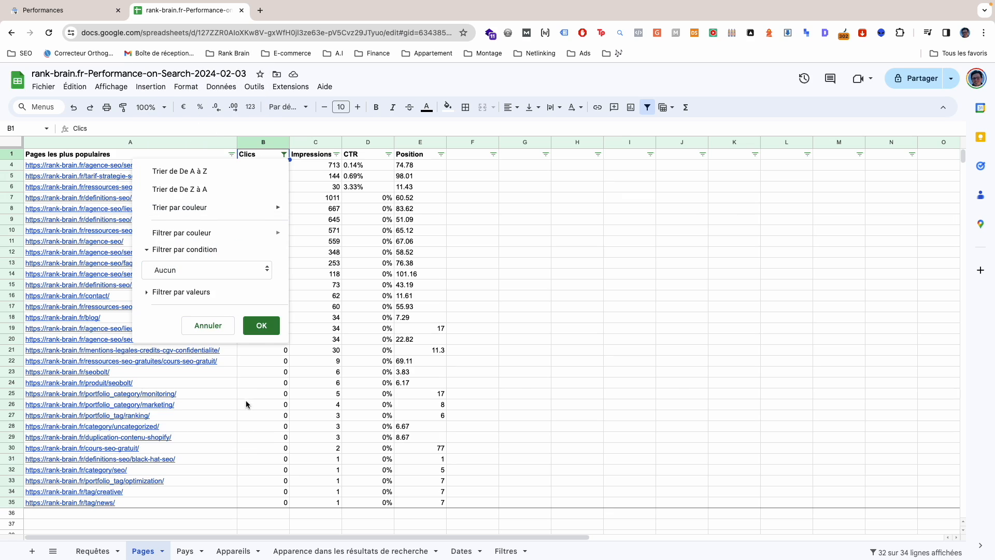
left_click(263, 330)
Step: Sort the Position column of the Pages sheet from A to Z and check the first page's position and CTR
left_click(440, 155)
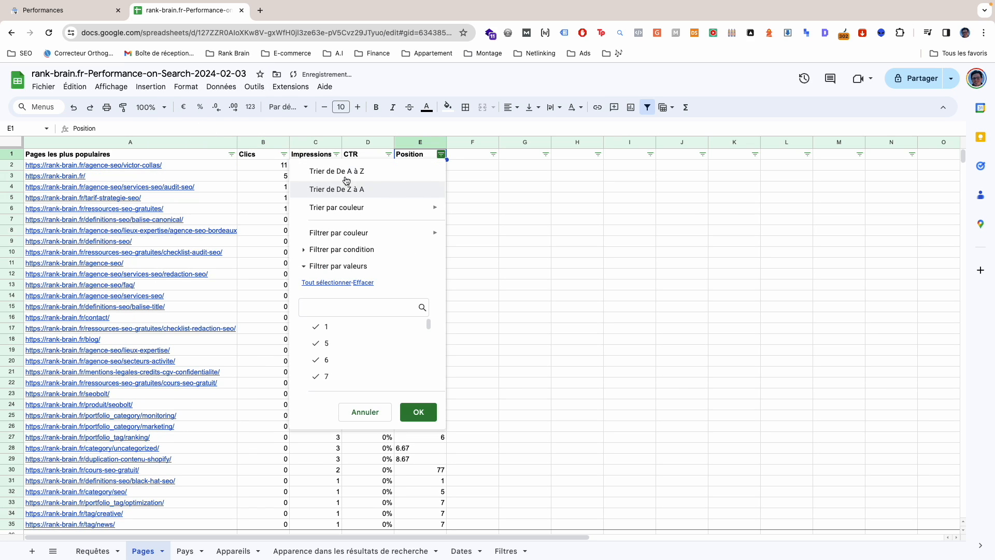
left_click(332, 170)
left_click(187, 165)
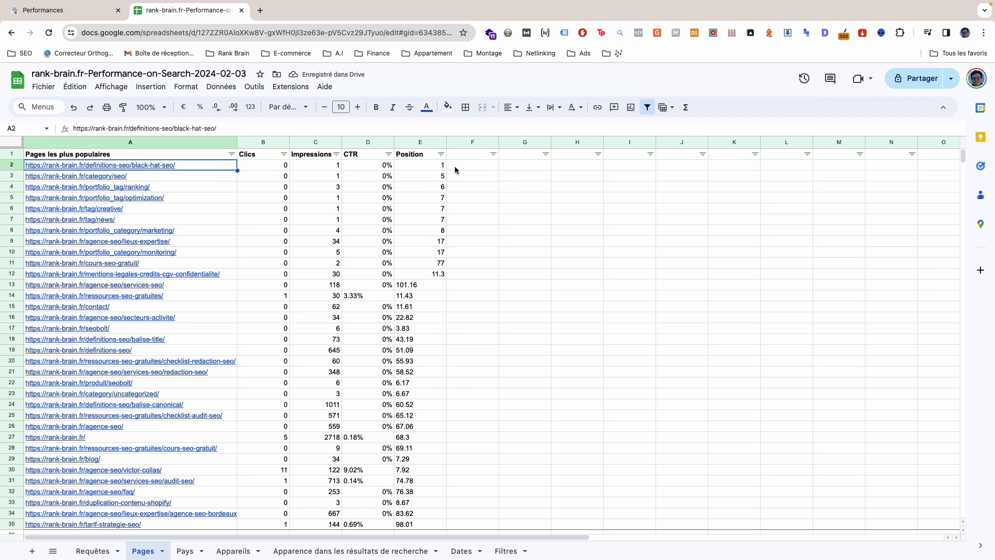
left_click(425, 166)
left_click(365, 171)
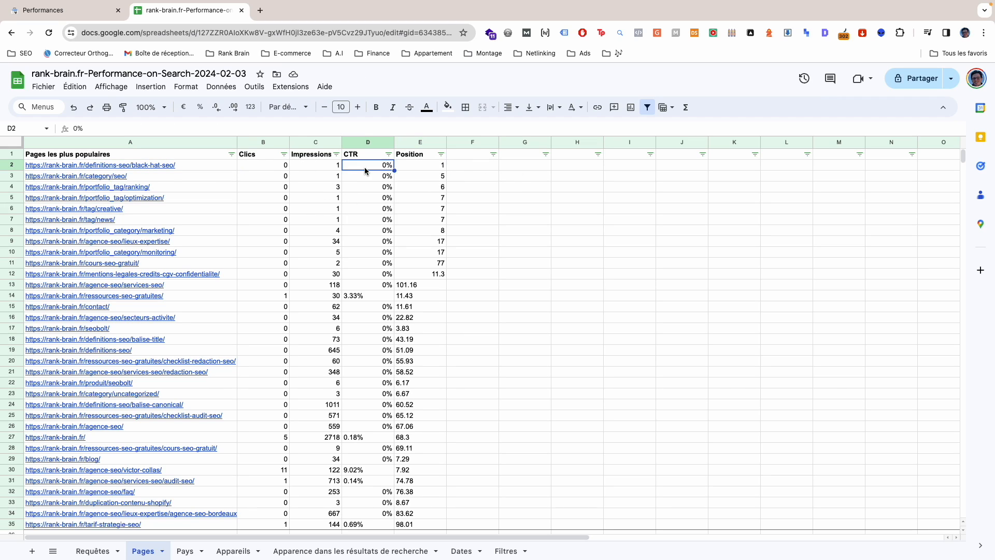
Step: Set the CTR of the black-hat-seo page in the Pages sheet to 1.2%, displayed with two decimals
type("1")
key("Return")
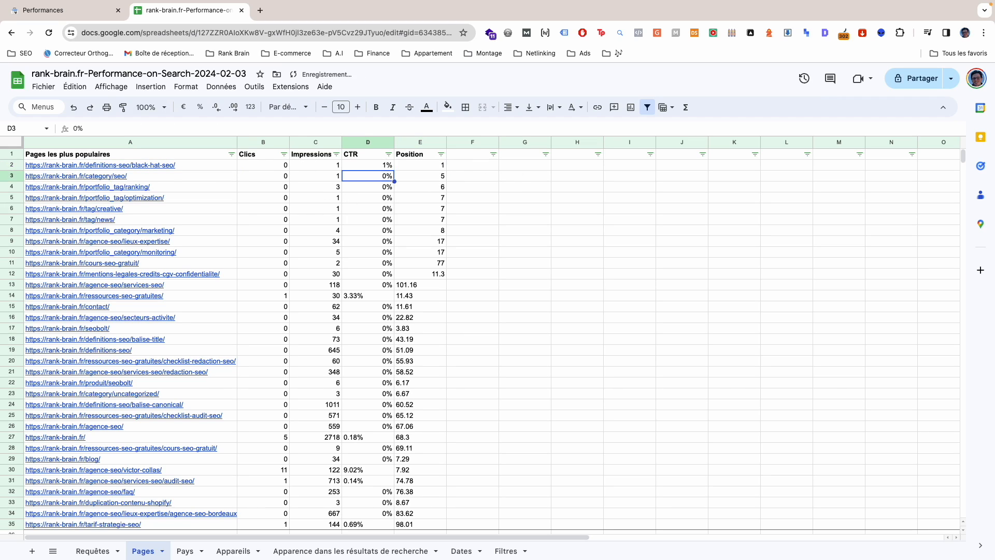
left_click(369, 167)
left_click(251, 107)
left_click(250, 107)
left_click(229, 107)
left_click(230, 108)
left_click(472, 176)
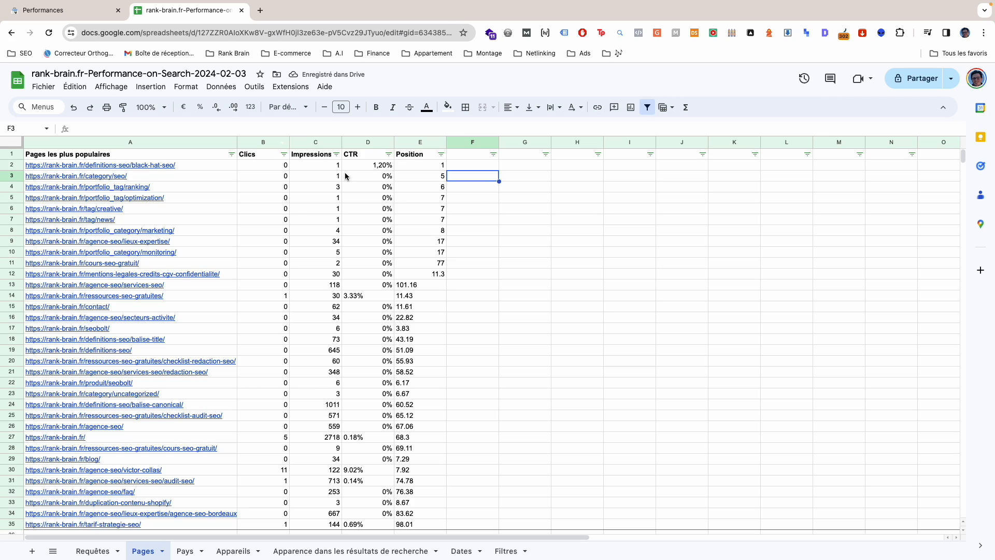
left_click(361, 166)
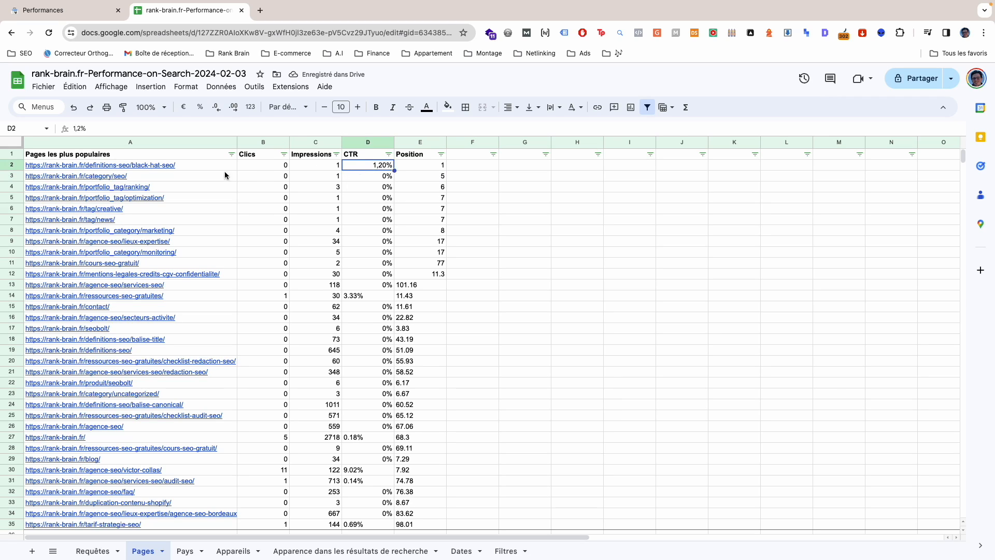
Step: Compare the black-hat-seo page's clicks, CTR and position in the sheet with the metrics of the Search Console performance report
left_click(215, 168)
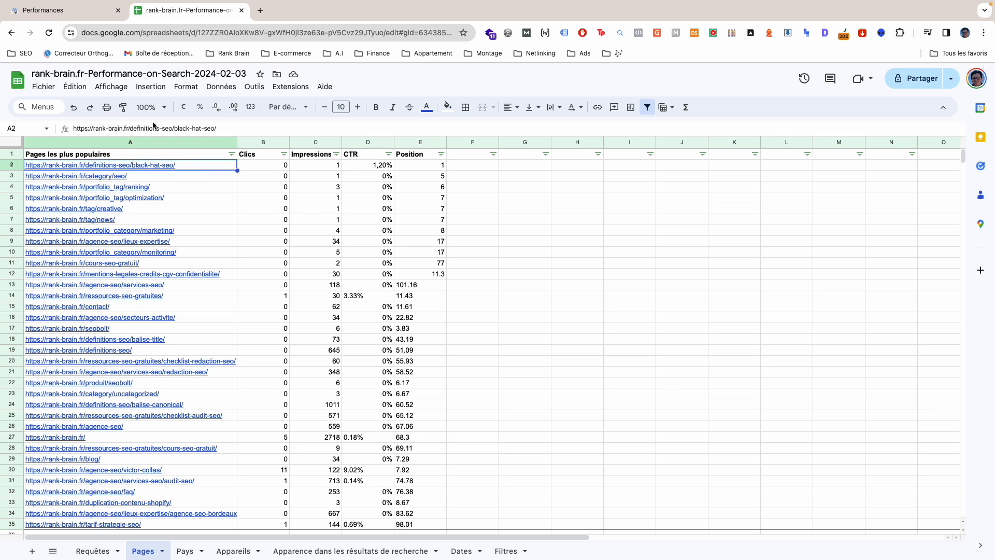
left_click(91, 12)
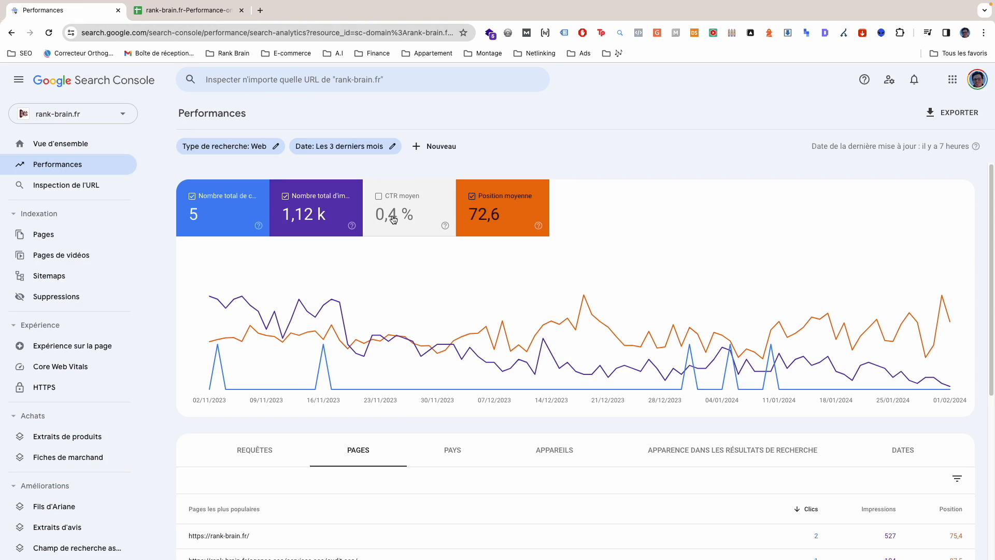
left_click(186, 10)
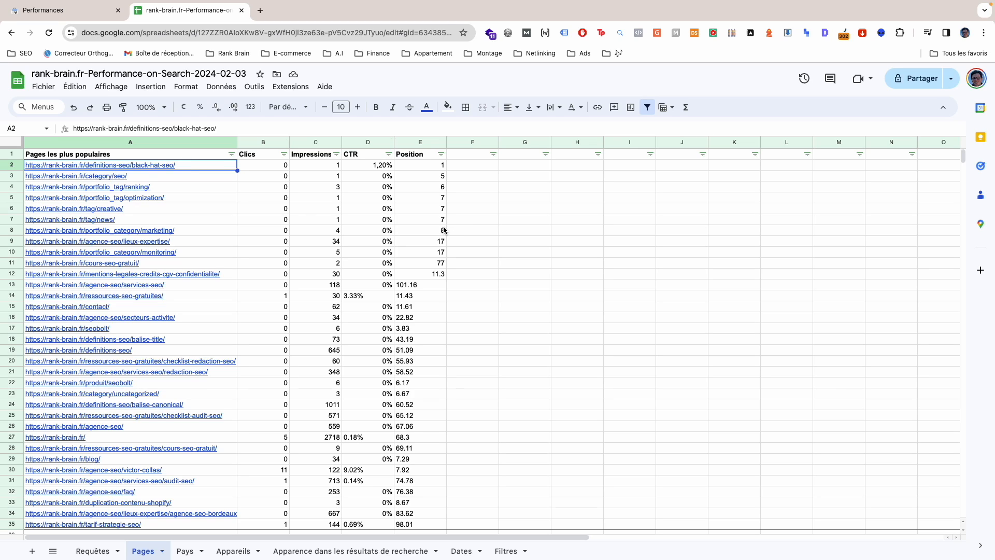
mouse_move(184, 165)
left_click_drag(363, 165, 439, 164)
left_click(248, 177)
key("Up")
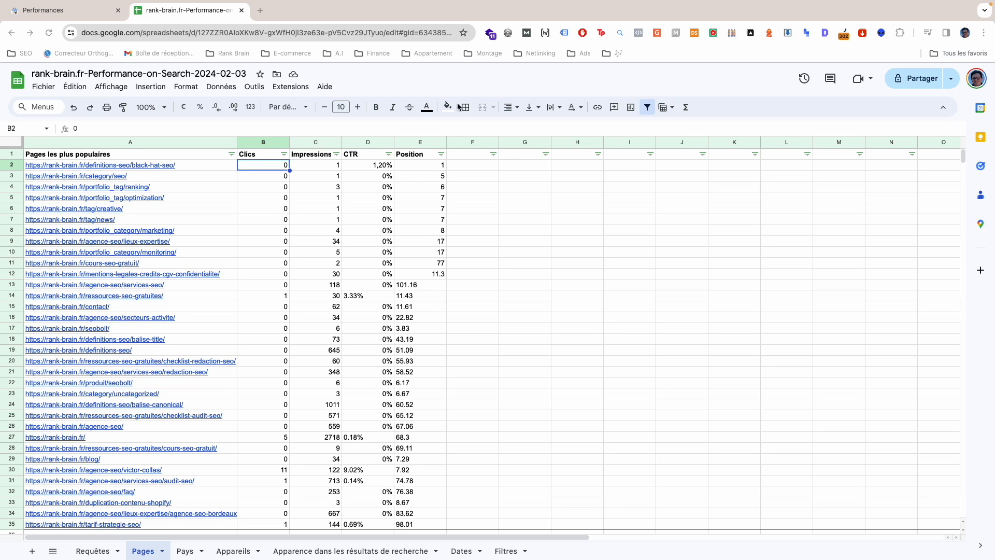
left_click(57, 10)
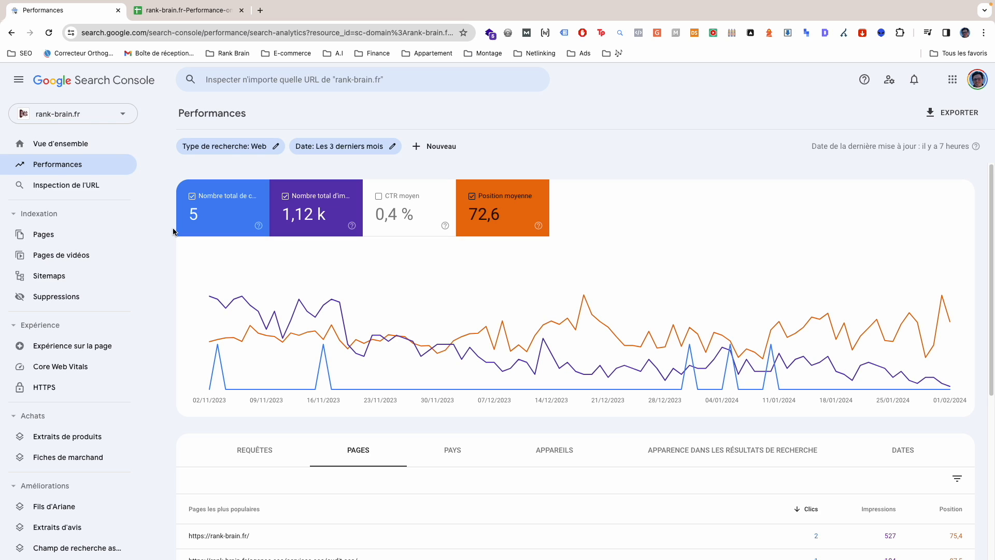
scroll(171, 433, "down", 1)
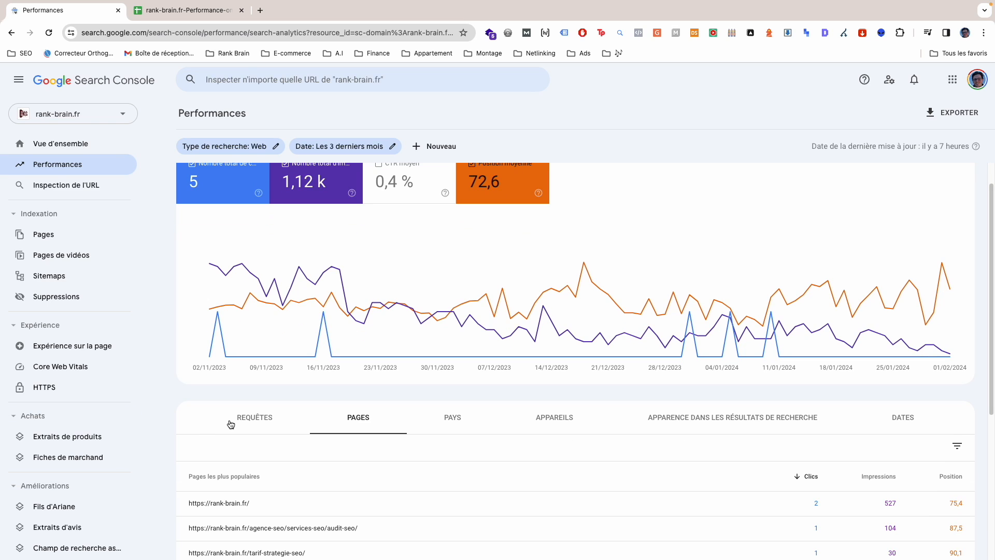
scroll(171, 406, "up", 1)
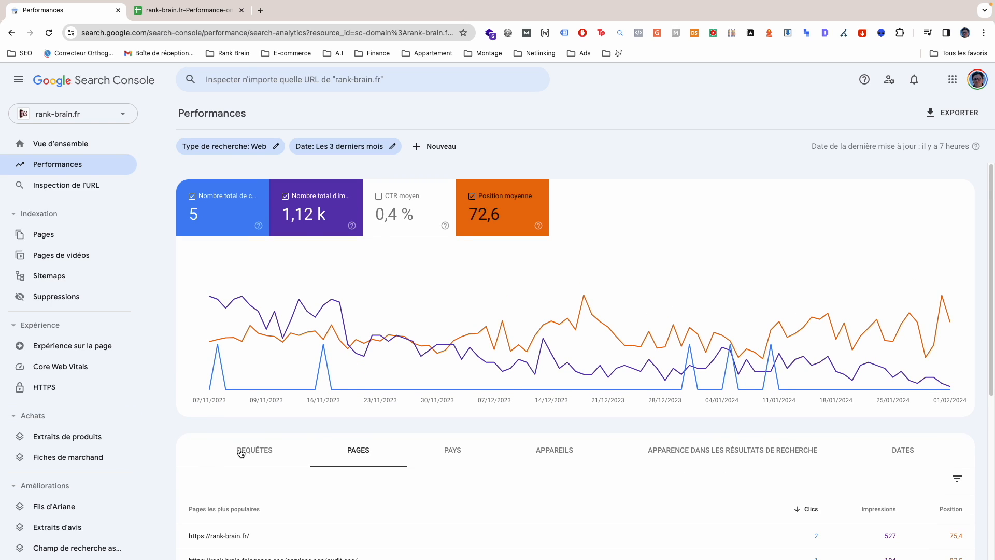
left_click(171, 11)
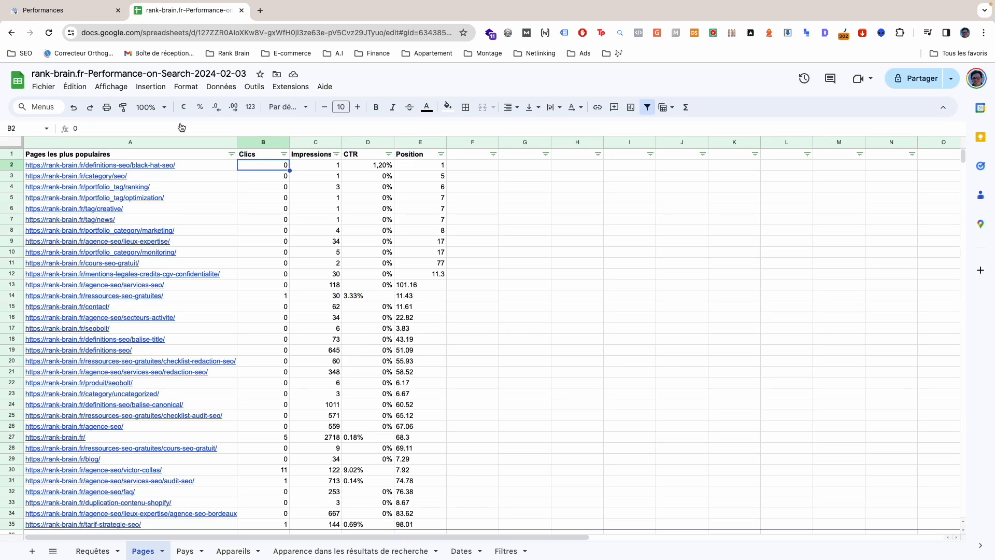
left_click(198, 165)
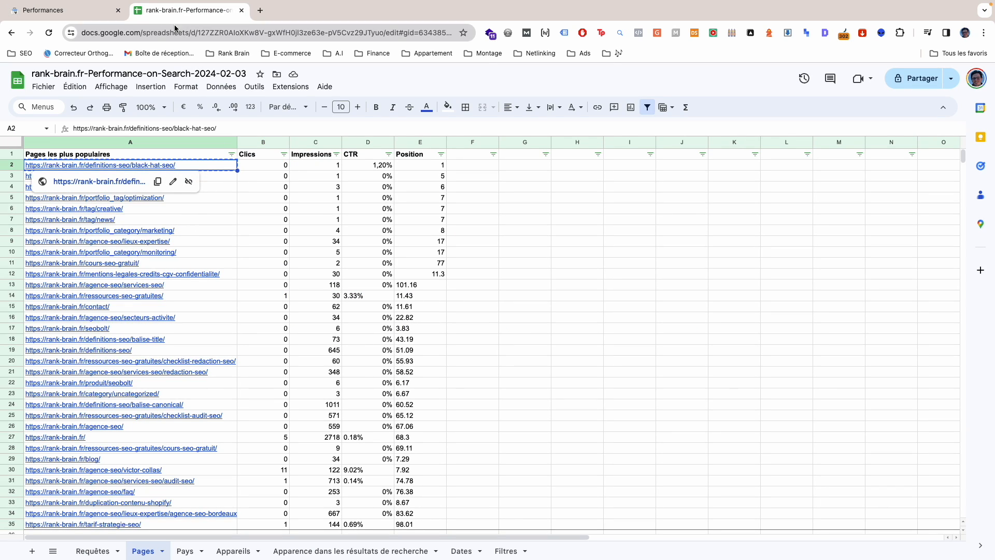
left_click(67, 11)
left_click(434, 155)
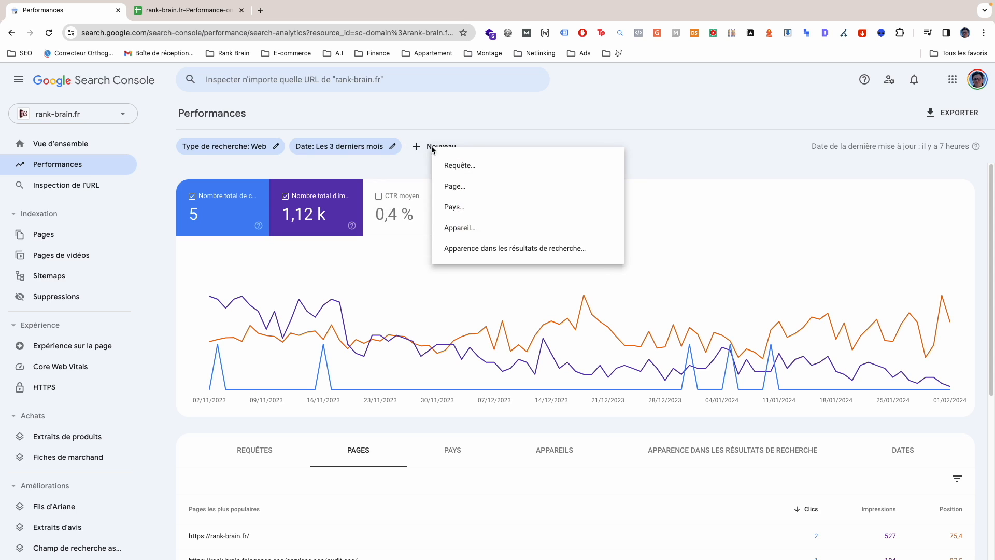
left_click(460, 185)
type("https://rank-brain.fr/definitions-seo/black-hat-seo/")
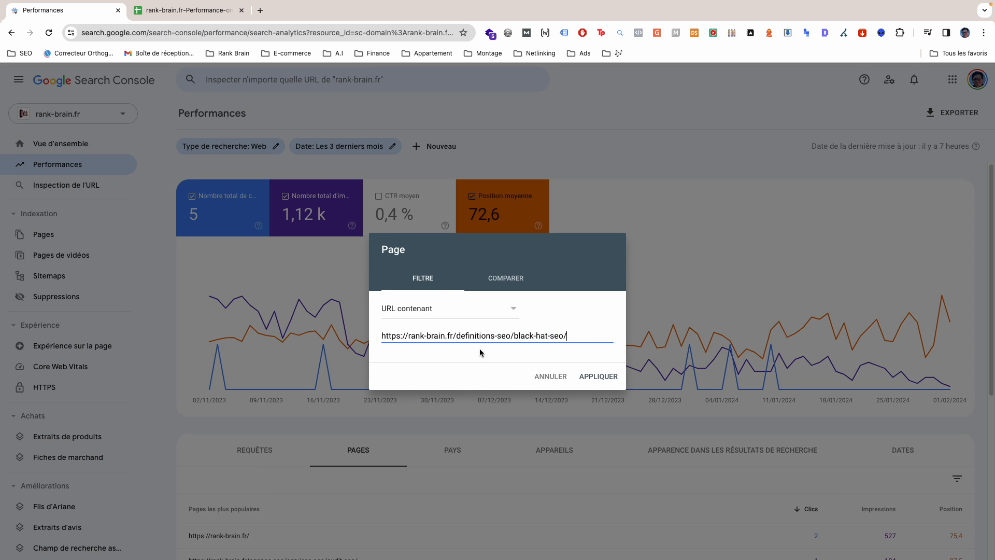
left_click(596, 377)
Step: Show the queries for the filtered black-hat-seo page and review its performance chart and query table
scroll(158, 419, "down", 2)
left_click(254, 396)
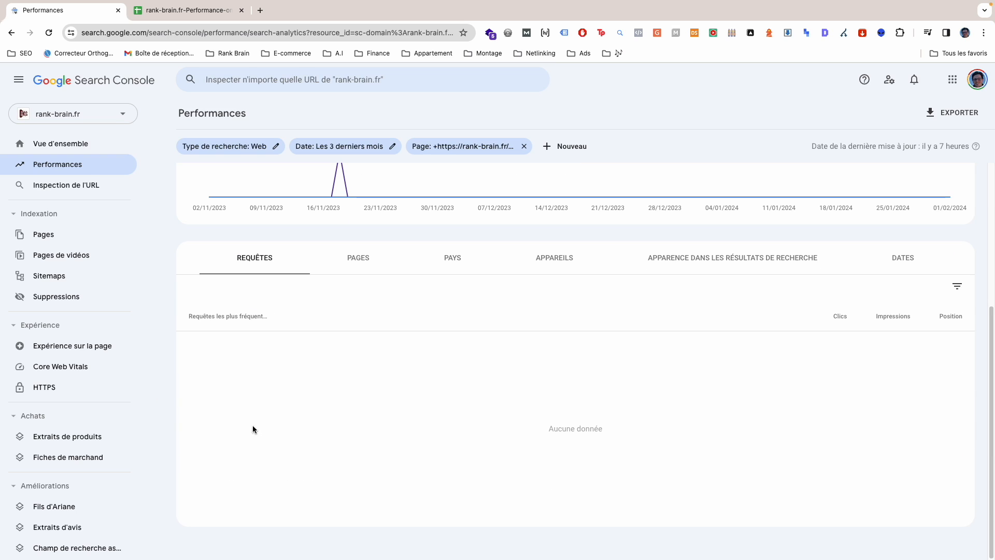
scroll(785, 178, "up", 2)
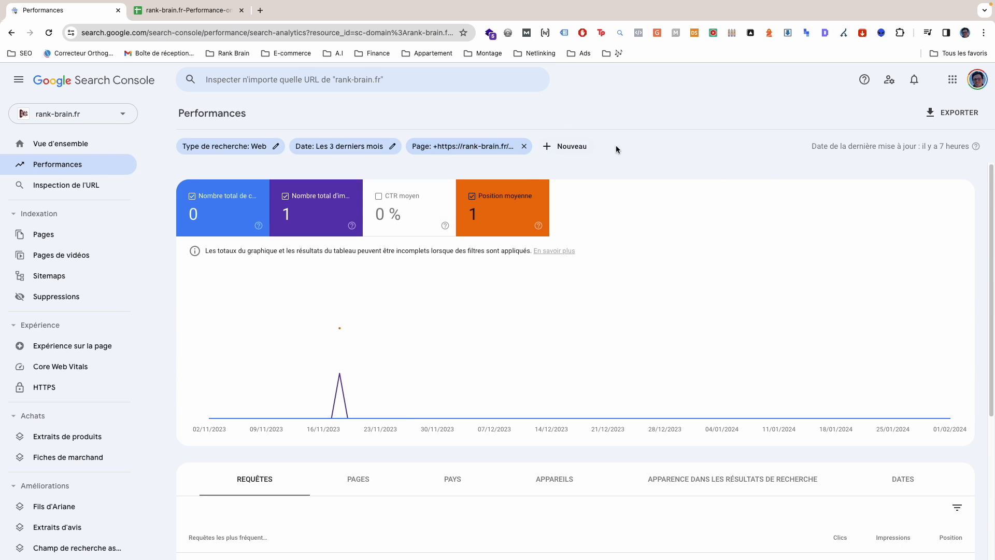
scroll(181, 393, "down", 4)
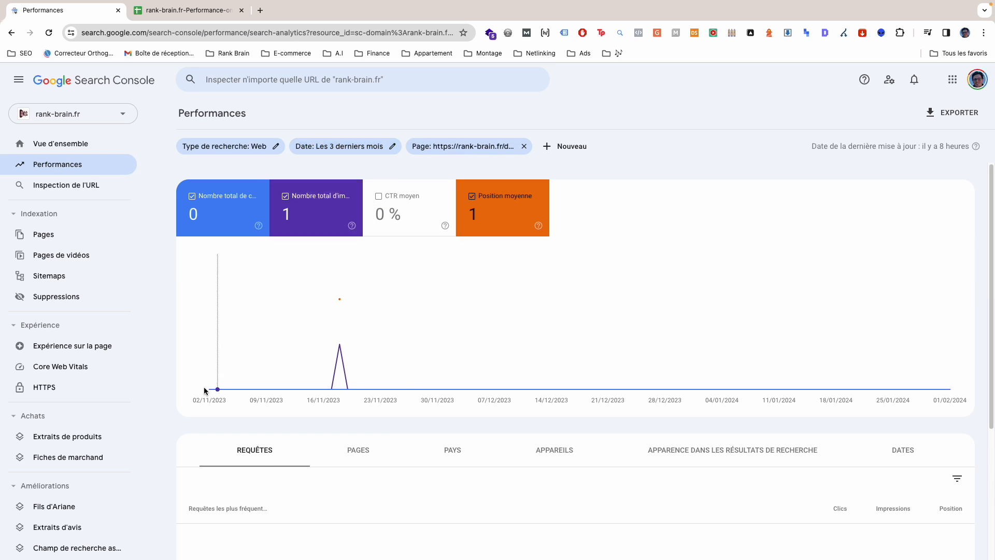
scroll(171, 467, "down", 3)
scroll(231, 421, "up", 3)
Step: Check the page filter's URL matching rule and address, leaving the filter unchanged
left_click(461, 146)
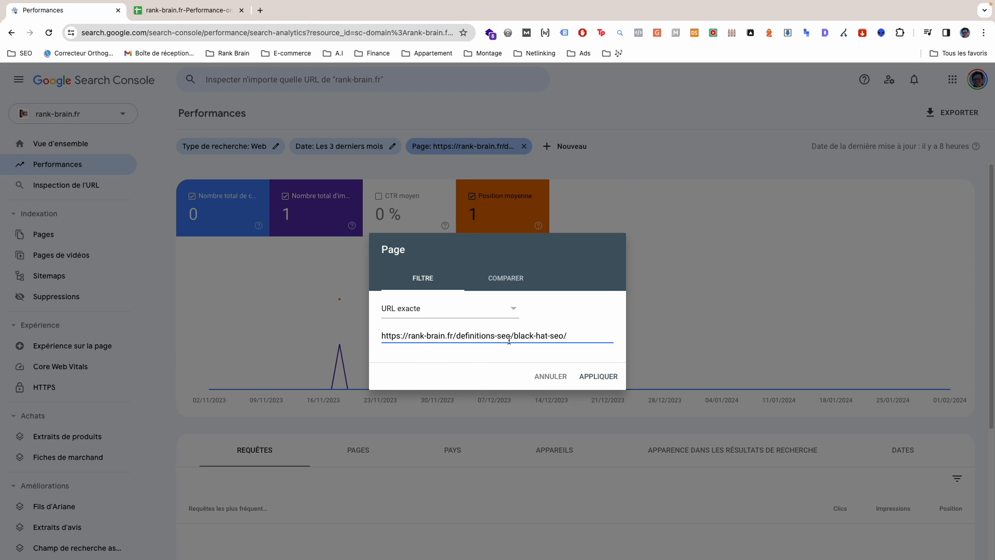
left_click(550, 381)
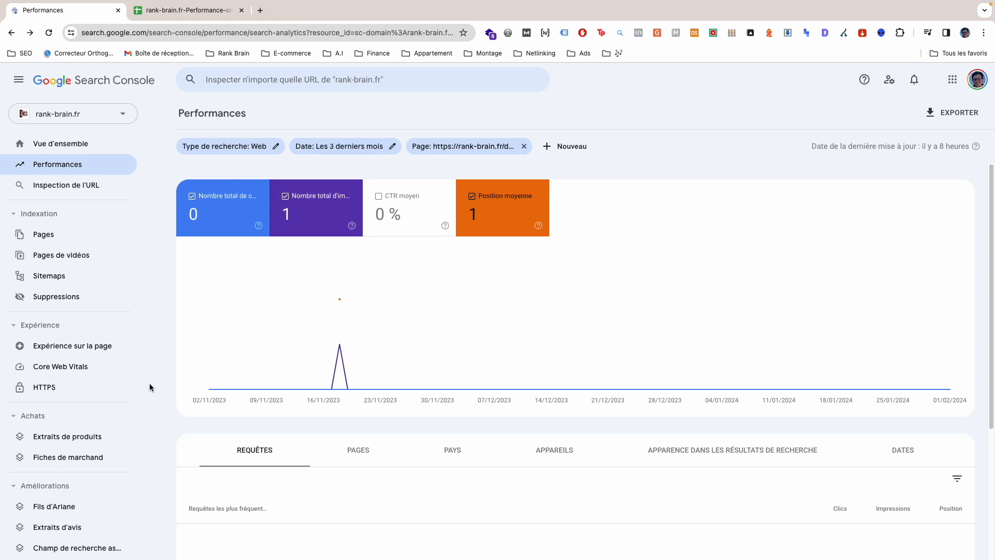
scroll(149, 386, "down", 4)
scroll(222, 420, "down", 4)
scroll(263, 284, "up", 4)
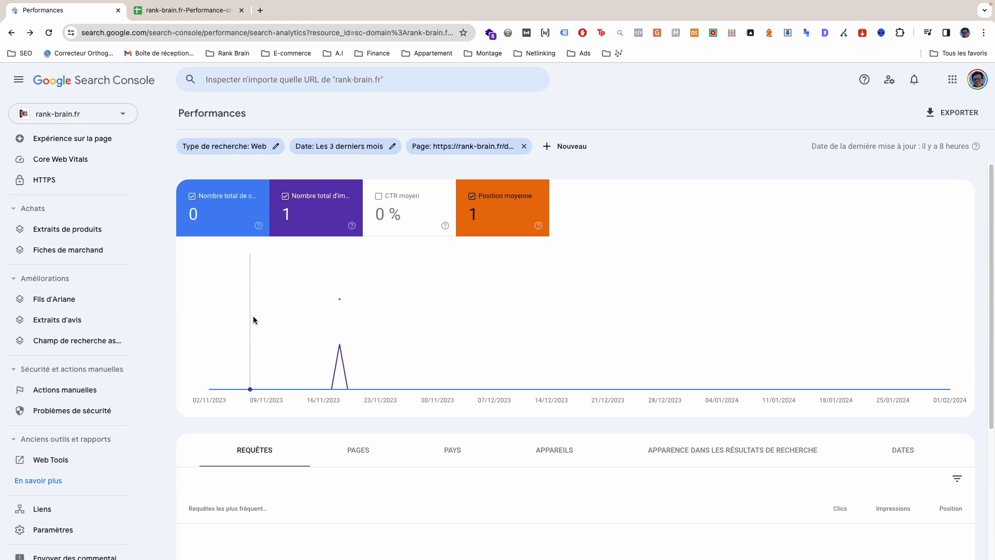
Step: Compare the page's last 3 months with the previous period and review the clicks, impressions and position differences
left_click(343, 150)
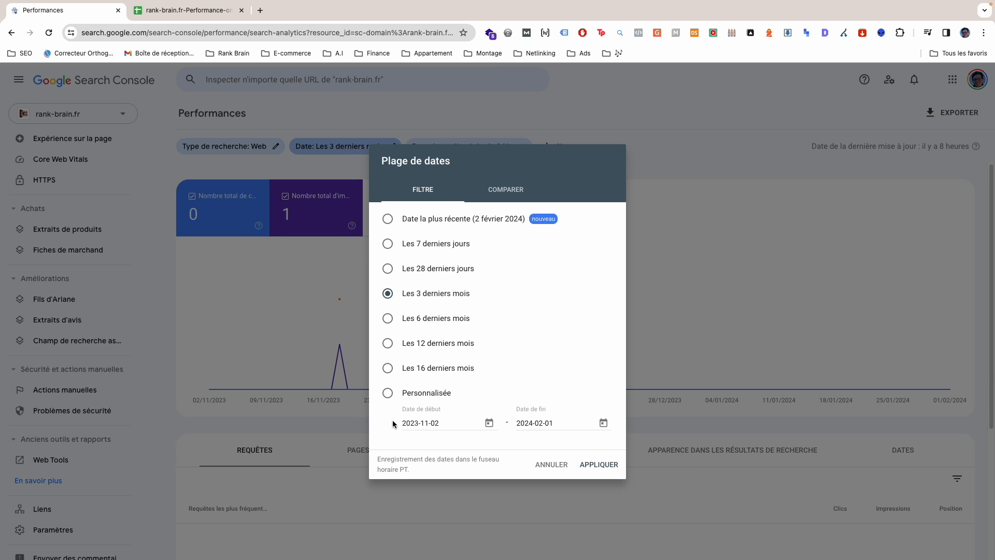
left_click(506, 201)
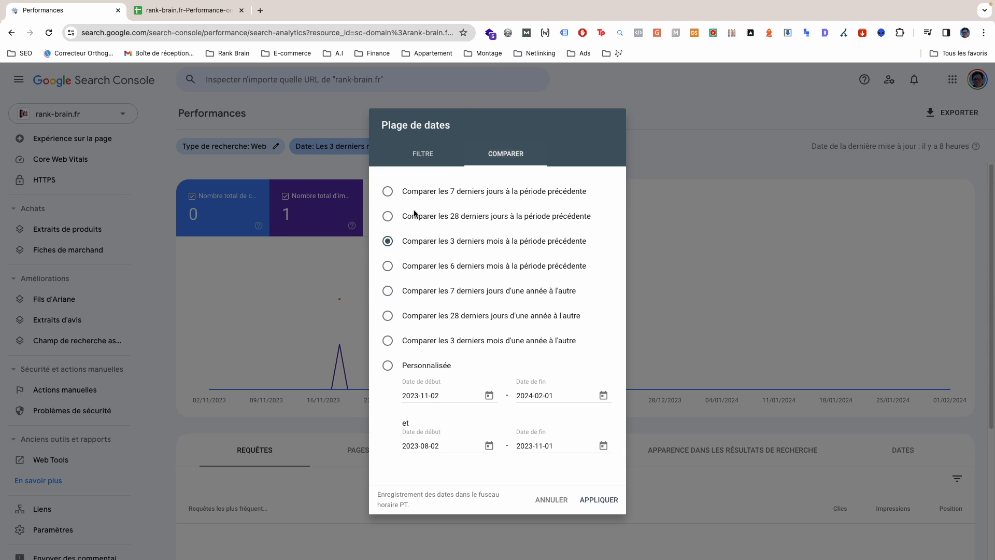
left_click(596, 502)
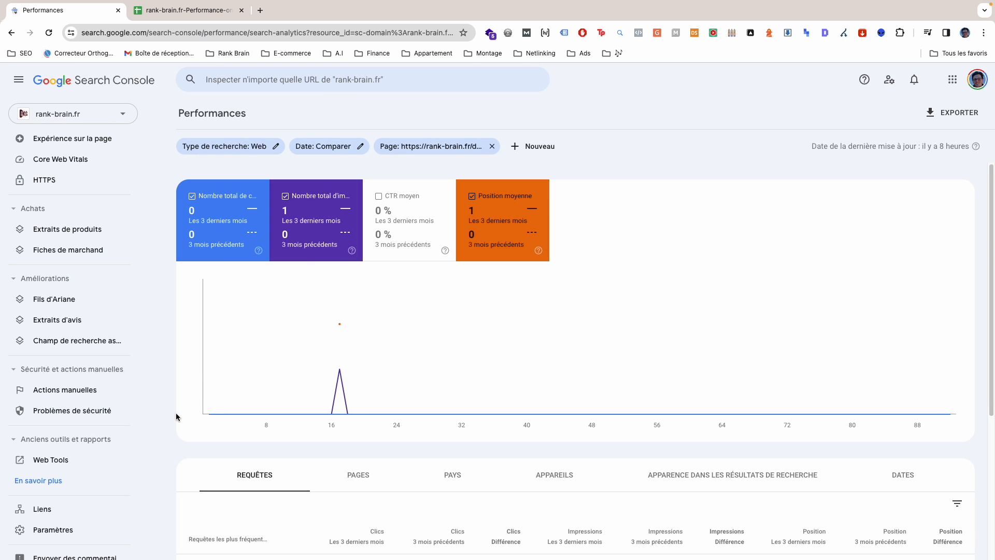
scroll(173, 422, "down", 4)
scroll(172, 426, "up", 4)
scroll(176, 383, "down", 3)
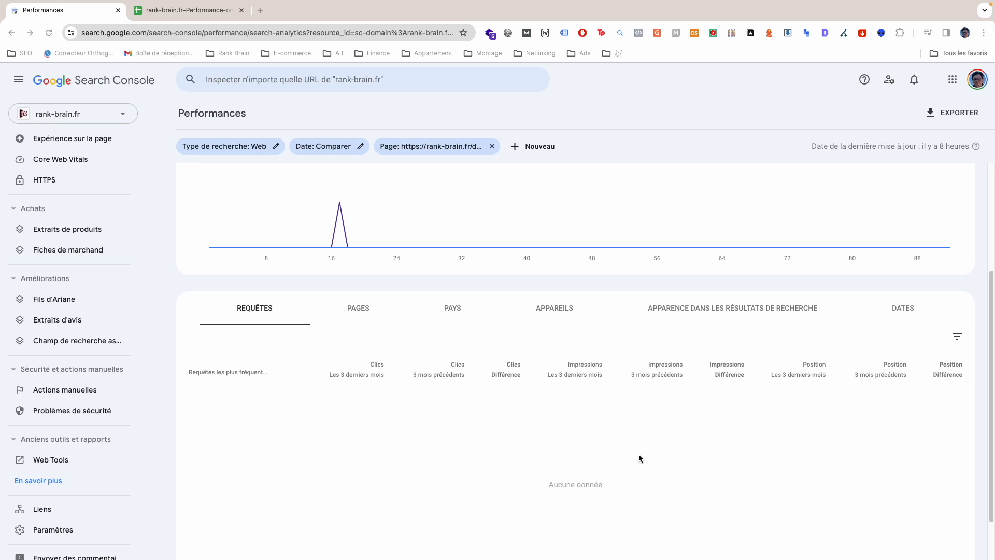
scroll(196, 302, "up", 3)
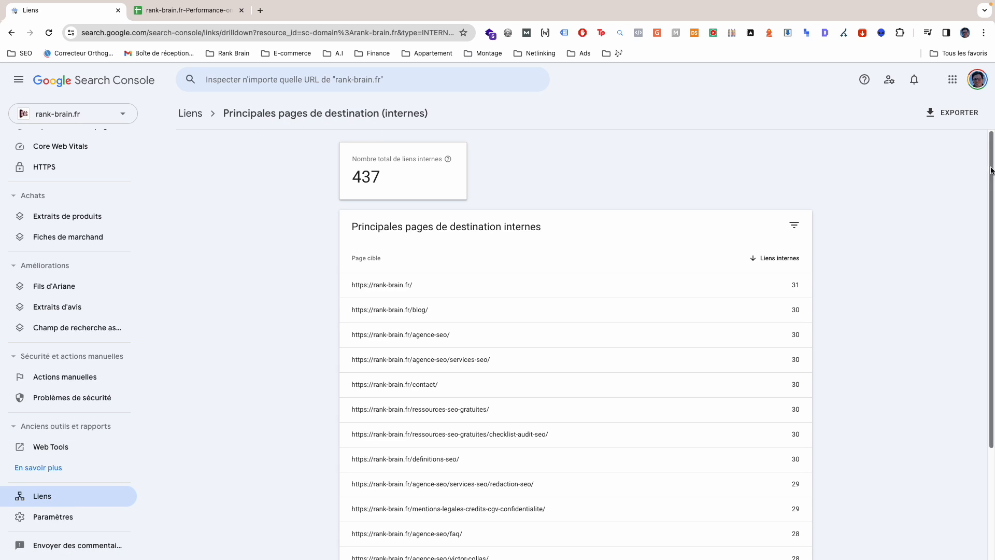
Step: Set the table of top internally linked pages to show 500 rows per page
scroll(894, 288, "down", 3)
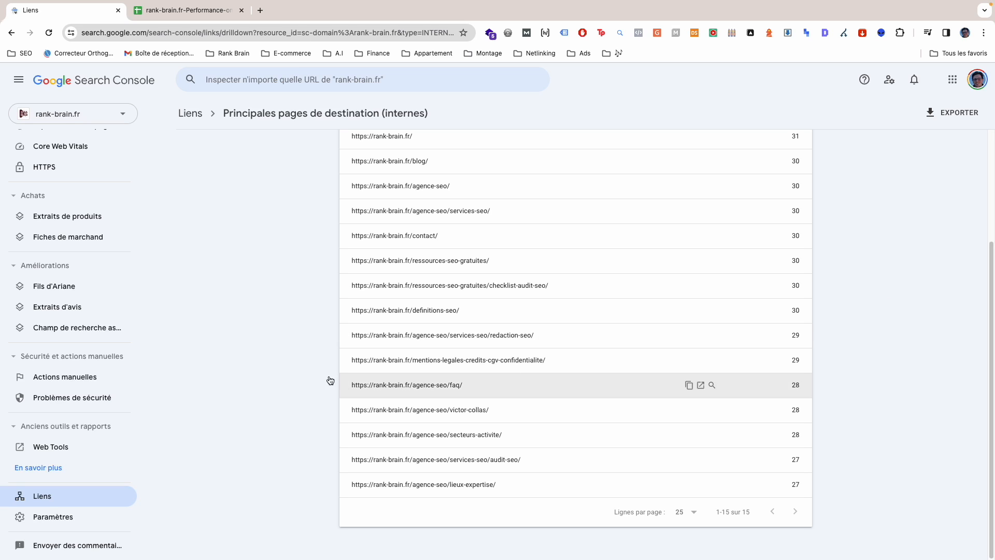
left_click(683, 512)
left_click(681, 543)
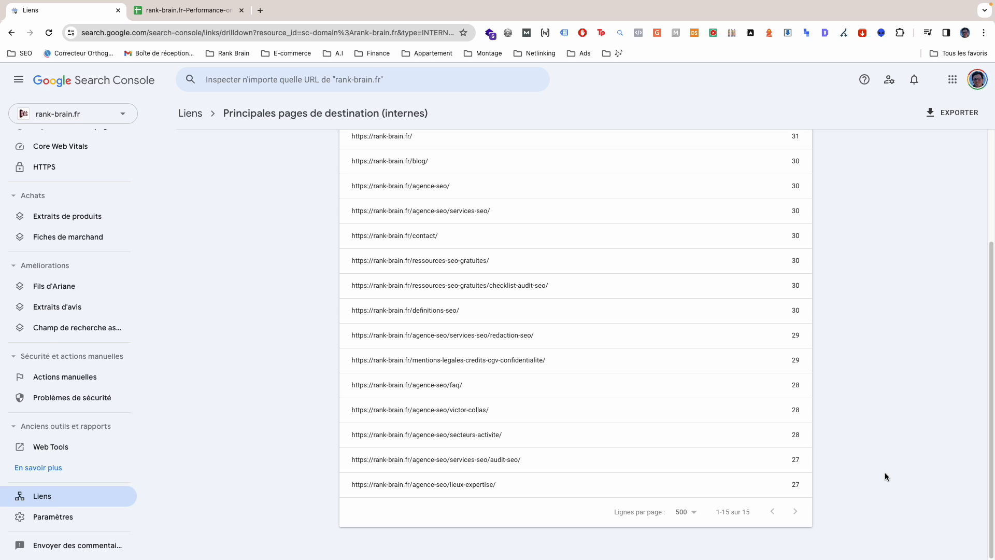
Step: Examine the internal link counts of the lieux-expertise and audit-seo pages against the other pages in the table
left_click_drag(306, 489, 479, 485)
left_click(285, 478)
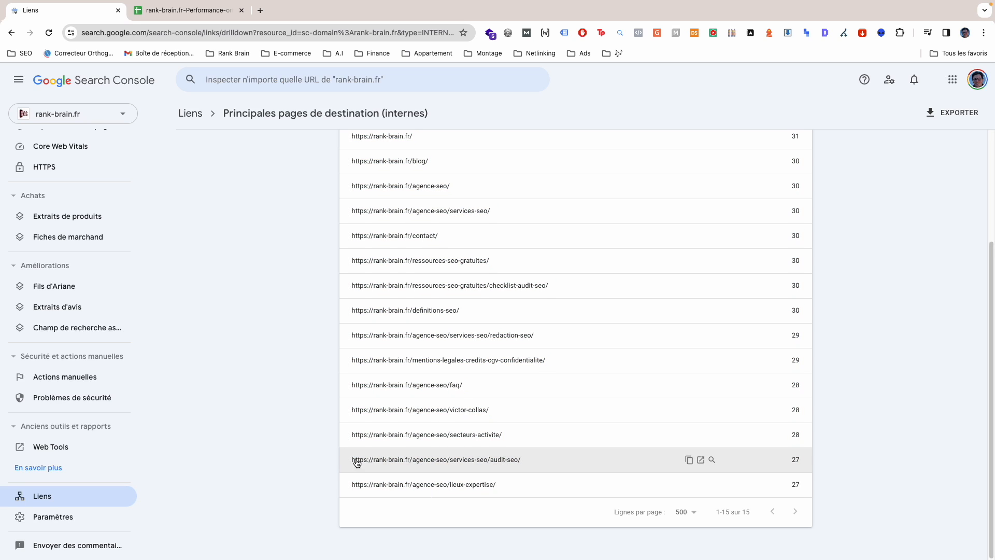
left_click_drag(352, 463, 531, 462)
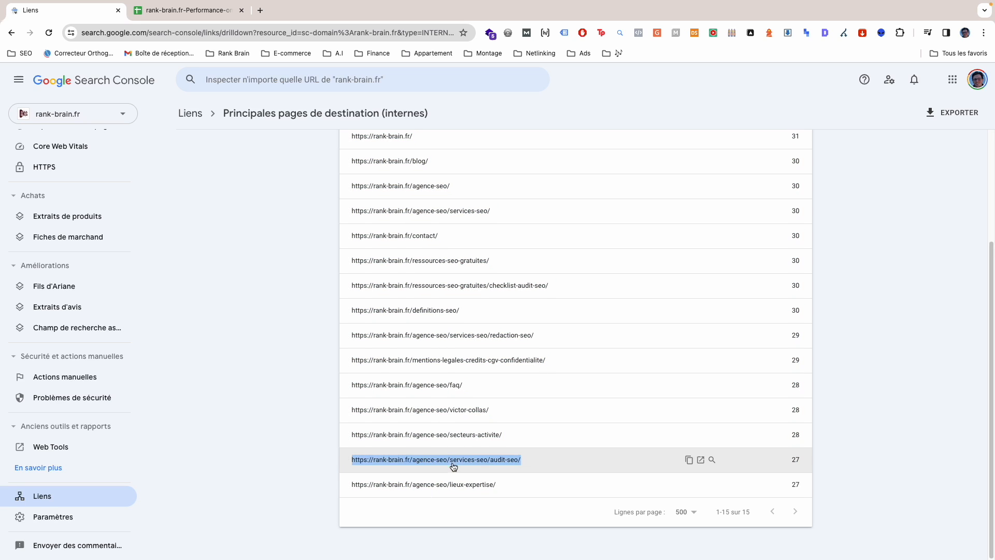
left_click(322, 470)
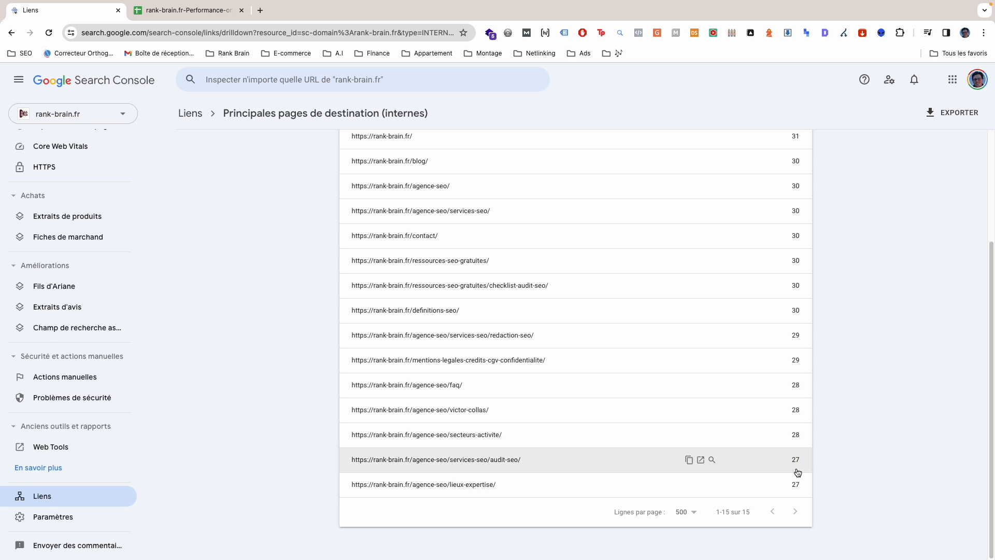
scroll(824, 472, "up", 1)
scroll(830, 472, "up", 3)
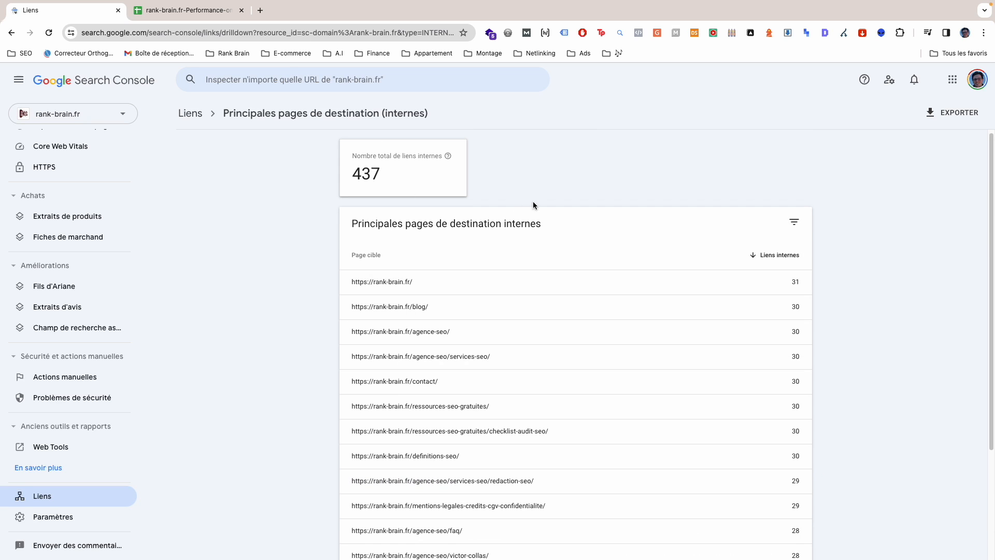
scroll(595, 442, "down", 3)
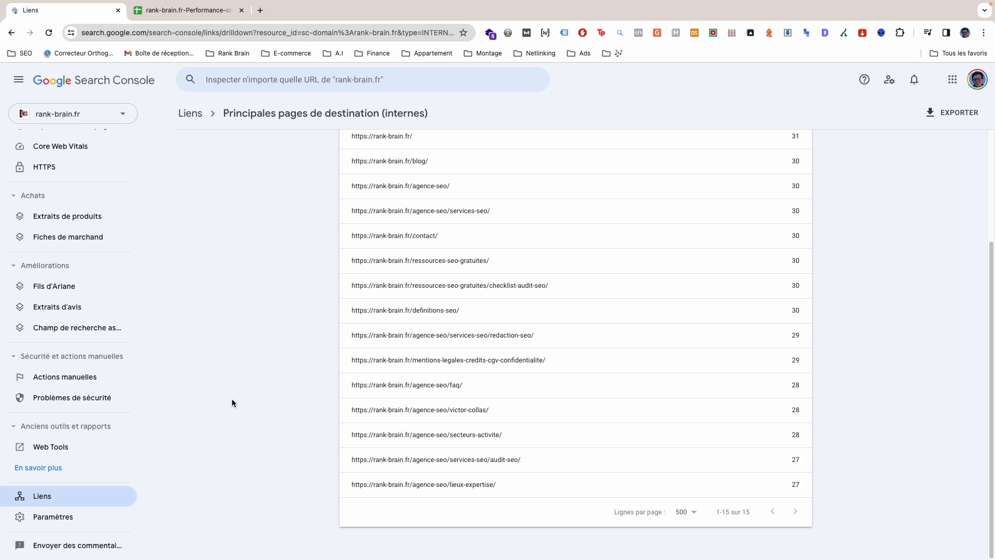
Step: Export the internal target pages report to Google Sheets and widen the Page cible column to show the full URLs
scroll(651, 307, "up", 3)
left_click(952, 118)
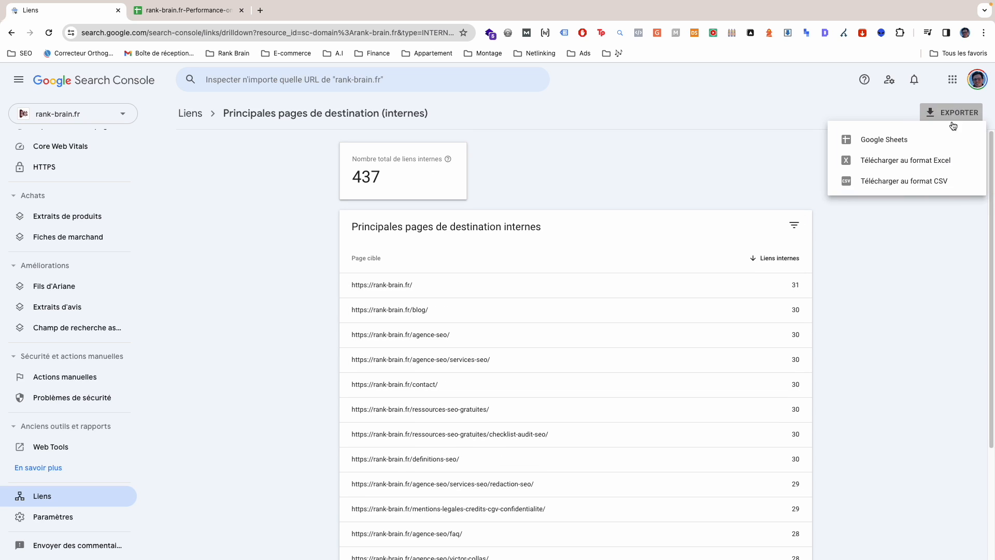
left_click(863, 137)
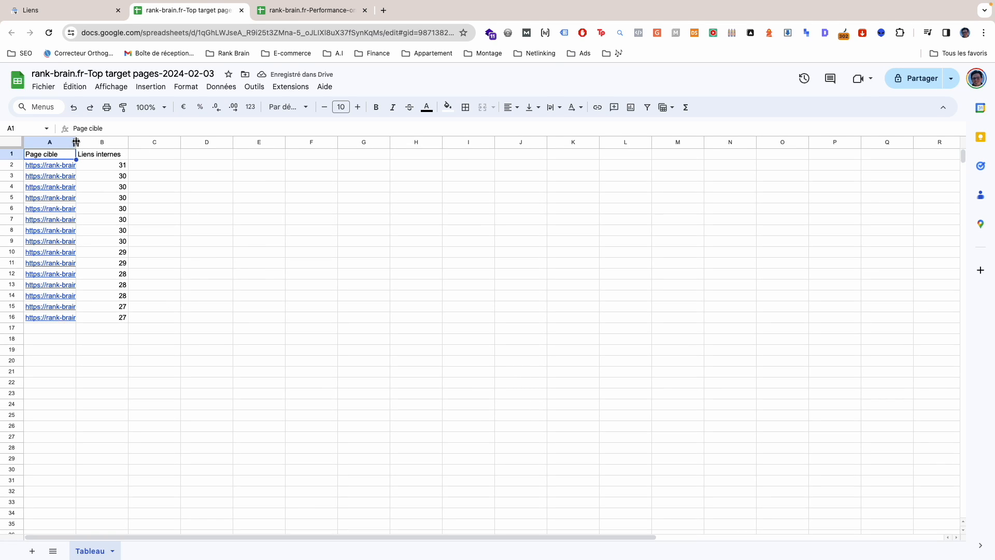
left_click_drag(76, 142, 284, 142)
mouse_move(224, 200)
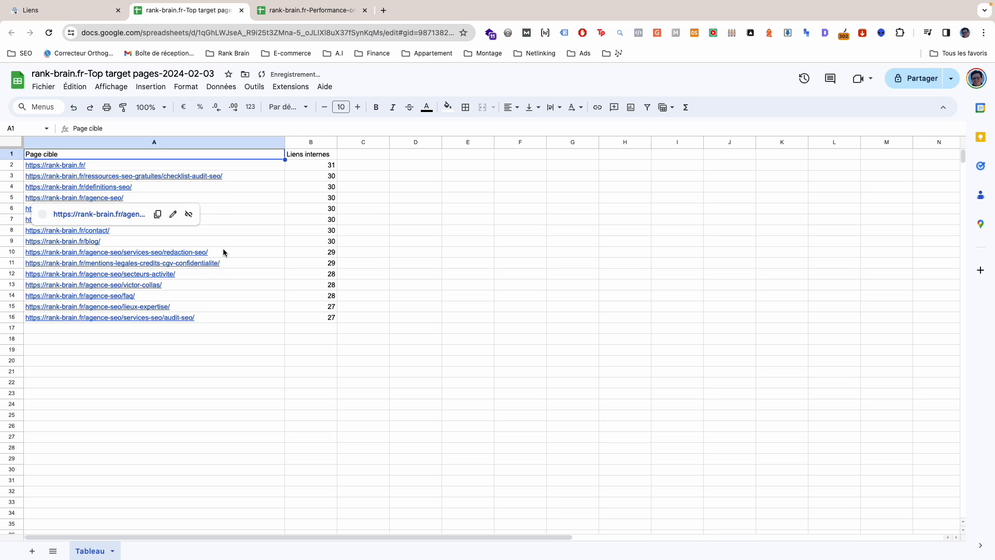
Step: Select the Liens internes counts in B2:B16 to examine how internal links are spread across the target pages
left_click(311, 155)
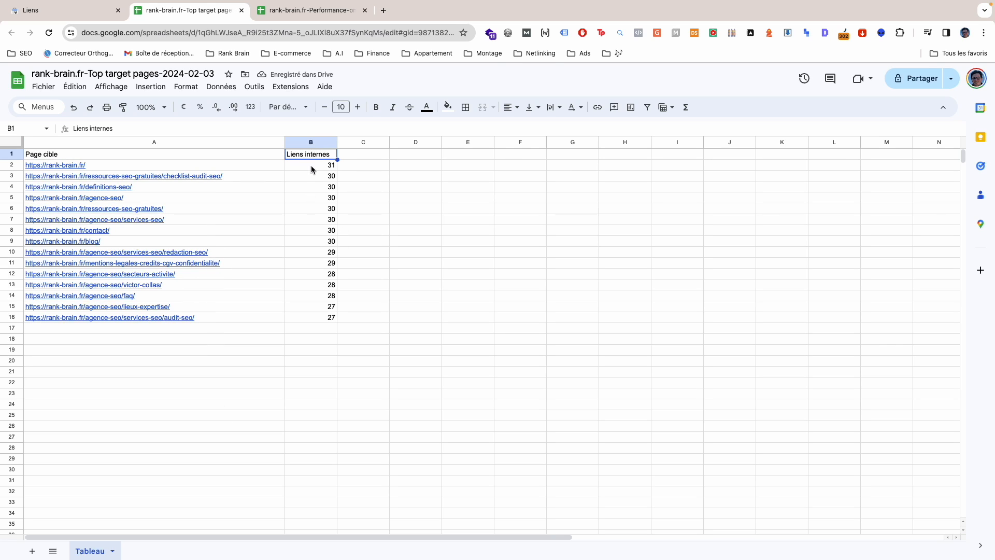
left_click_drag(311, 160, 309, 325)
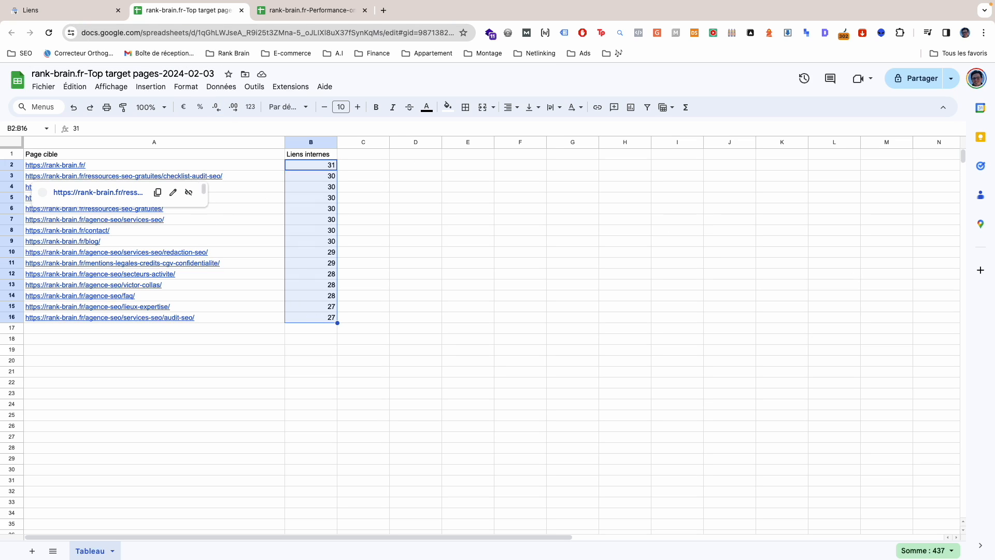
Step: Switch to Search Console and compare the site's search performance for the last 7 days year over year
left_click(62, 9)
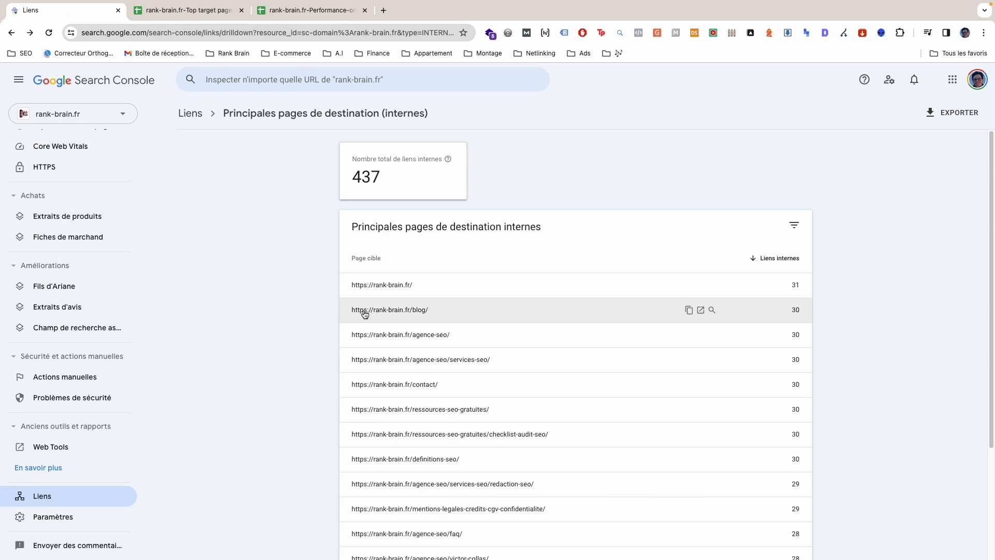
left_click(78, 164)
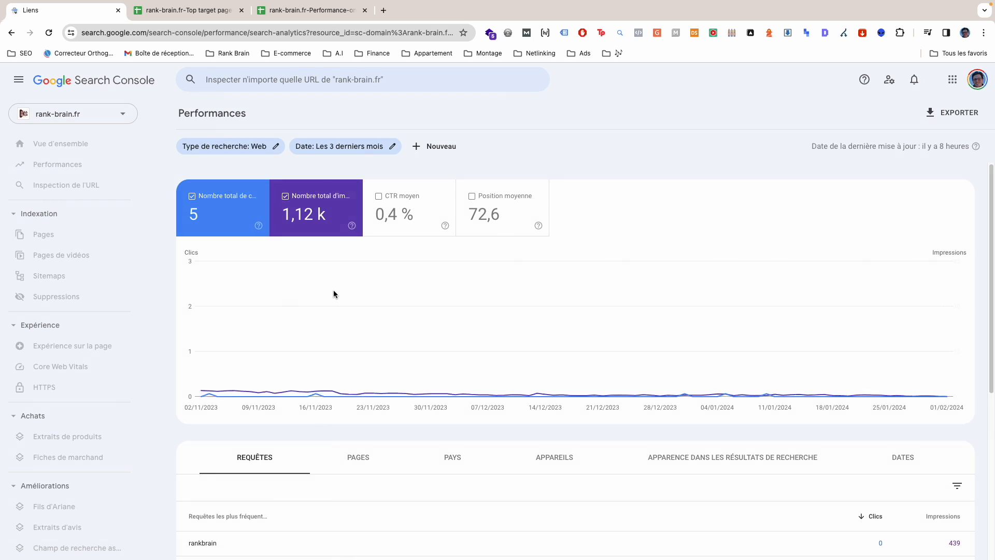
left_click(373, 151)
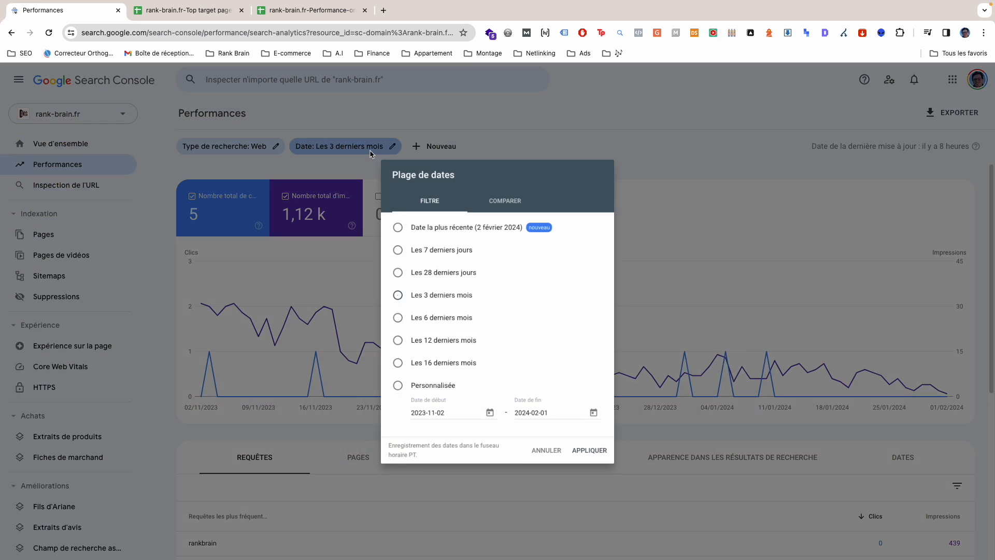
left_click(507, 188)
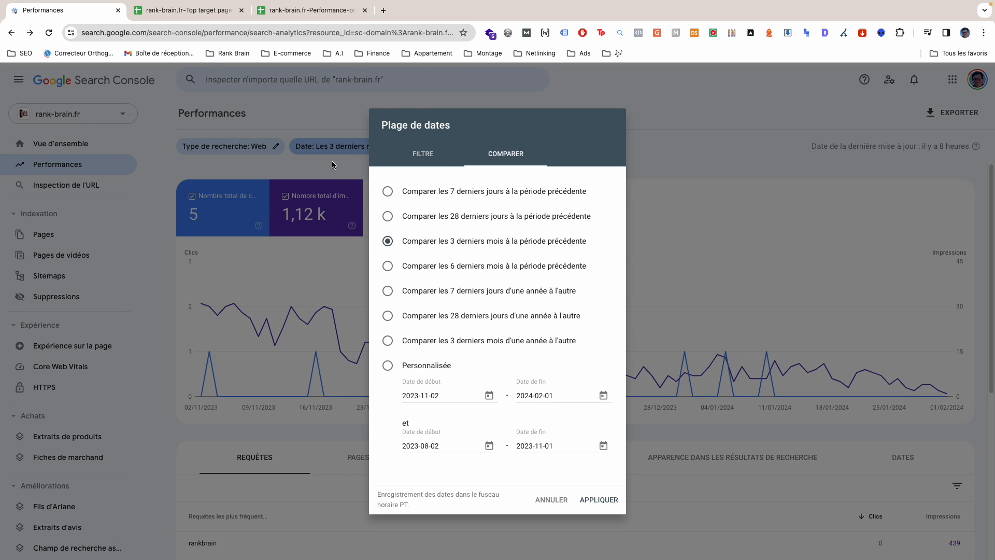
left_click(422, 153)
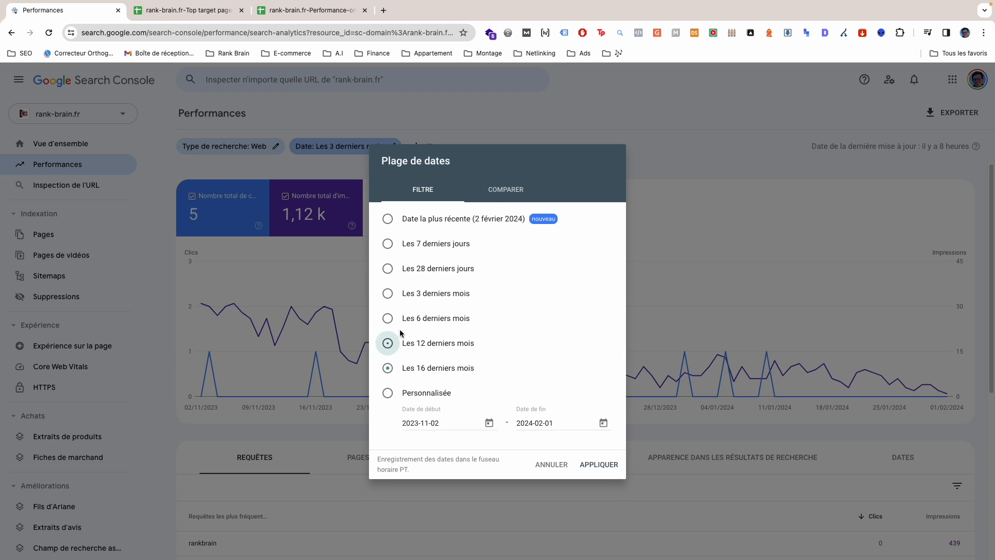
left_click(386, 292)
left_click(597, 500)
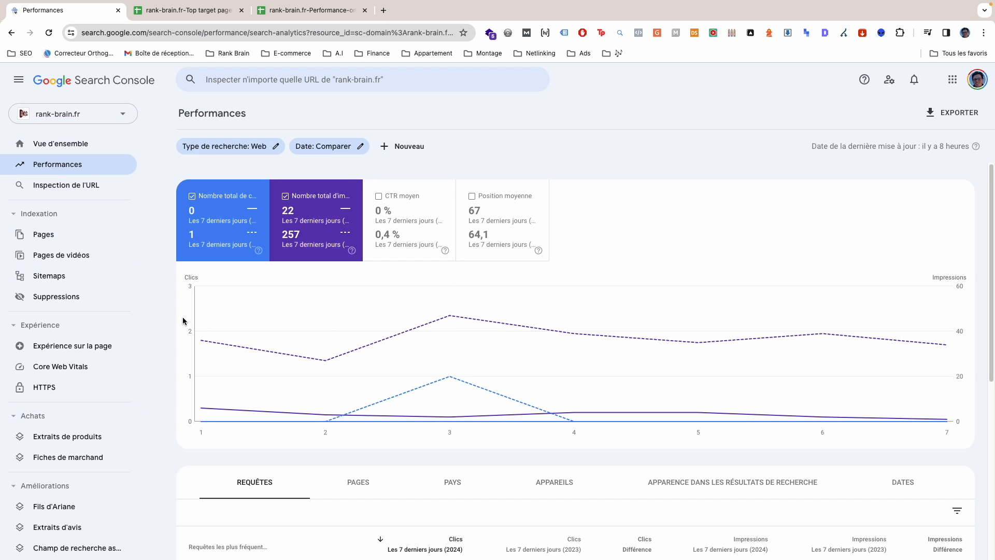
mouse_move(397, 411)
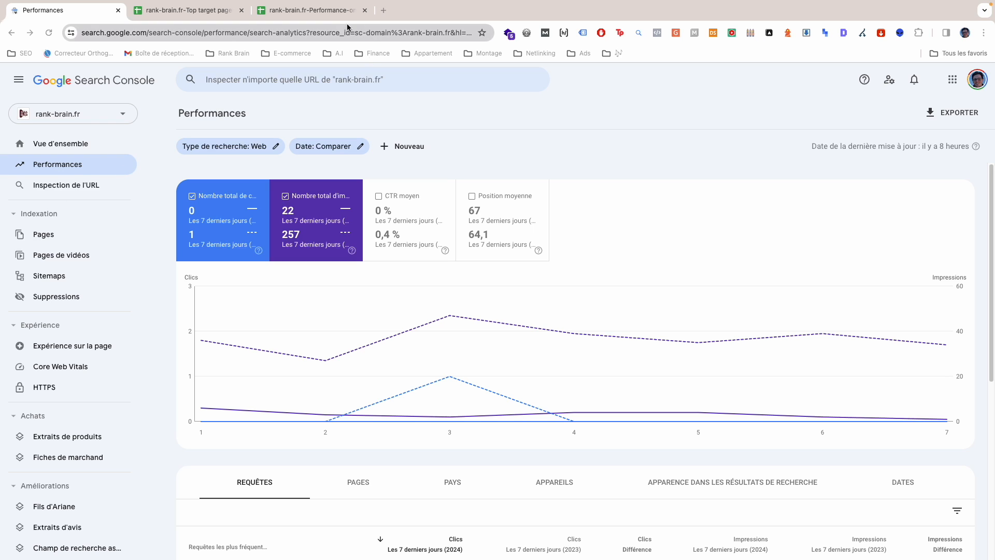
Step: Switch to the Performance-on-Search spreadsheet and review the exported pages with their clicks, impressions, CTR and position
left_click(196, 11)
left_click(311, 10)
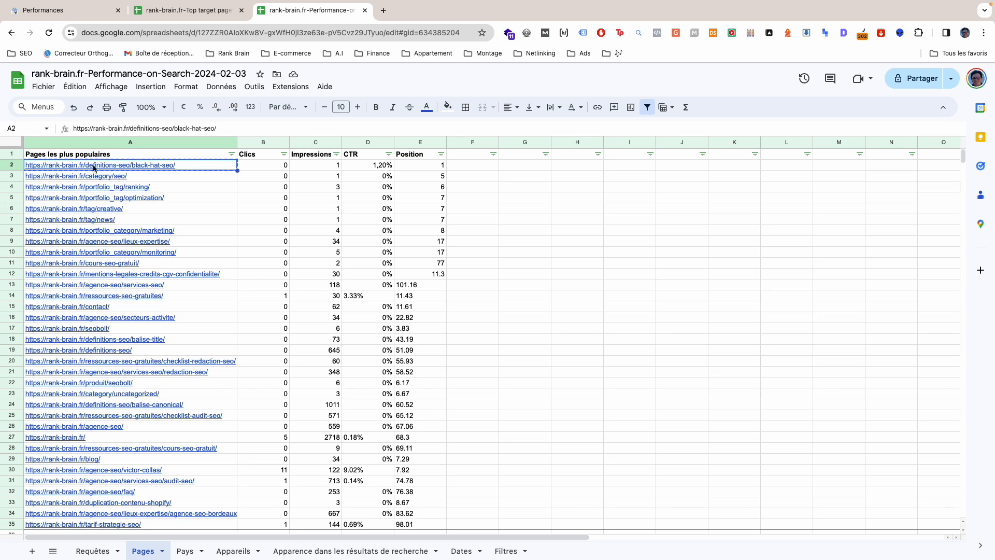
left_click_drag(187, 171, 222, 157)
left_click(247, 164)
key("super+z")
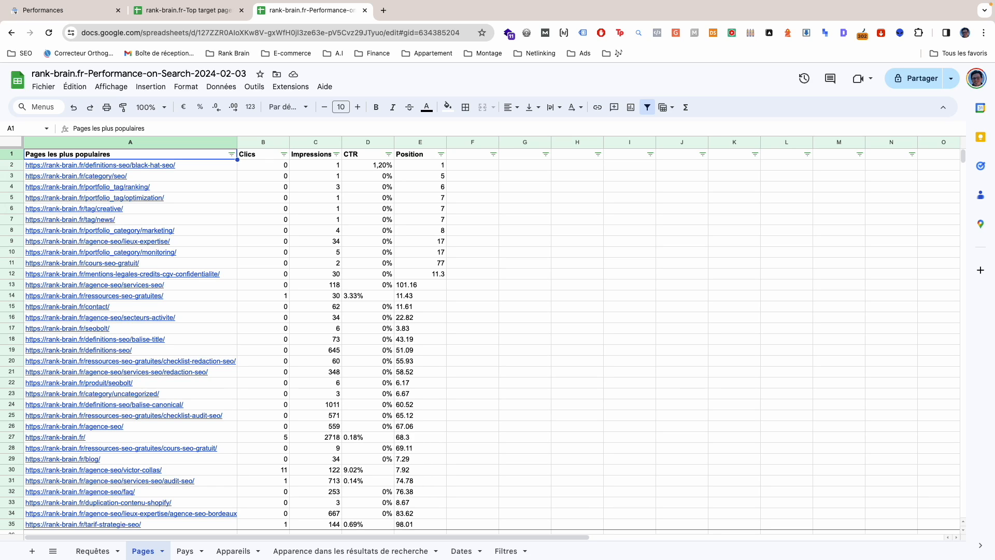
Step: Return to Search Console, examine the daily year-over-year clicks and impressions in the chart, and open the property overview
left_click(70, 16)
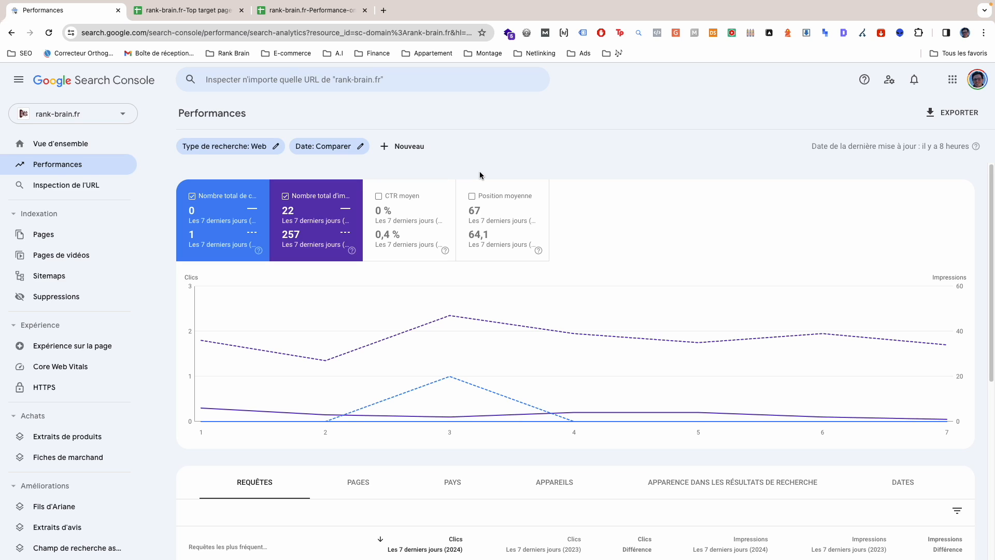
mouse_move(601, 389)
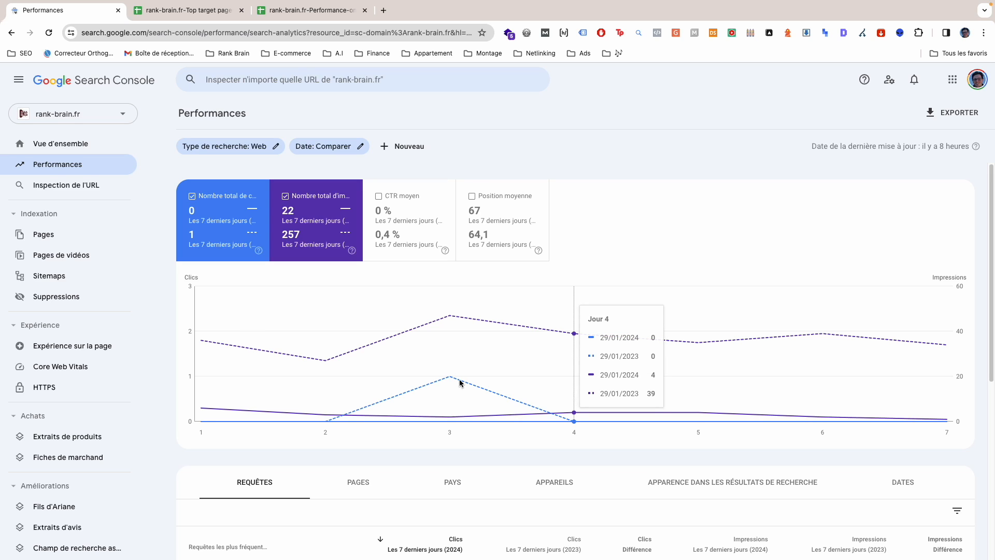
mouse_move(246, 406)
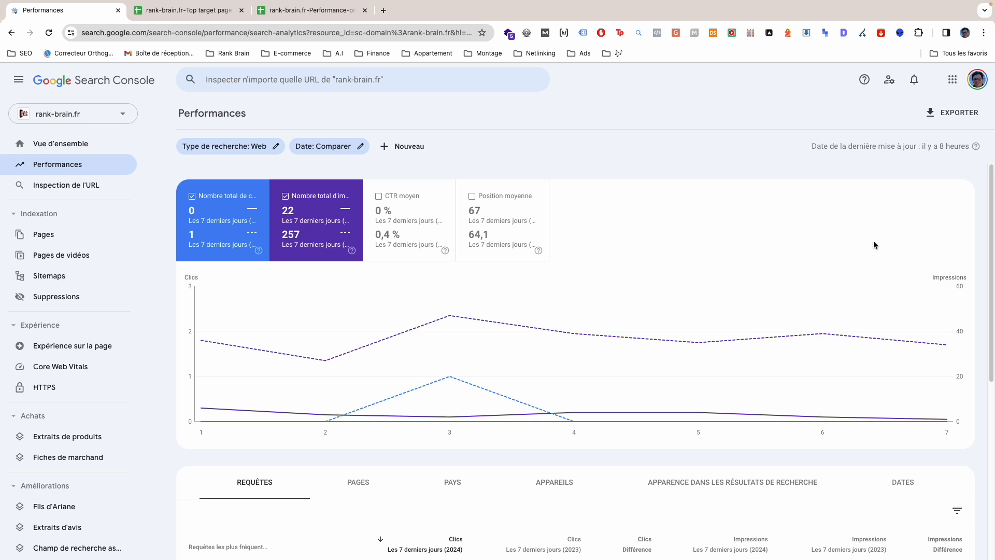
left_click(81, 142)
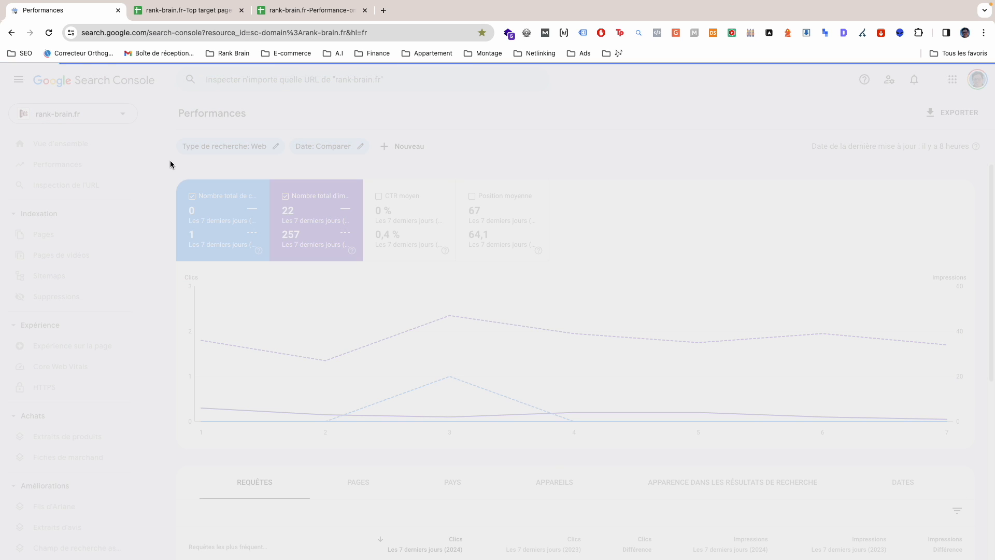